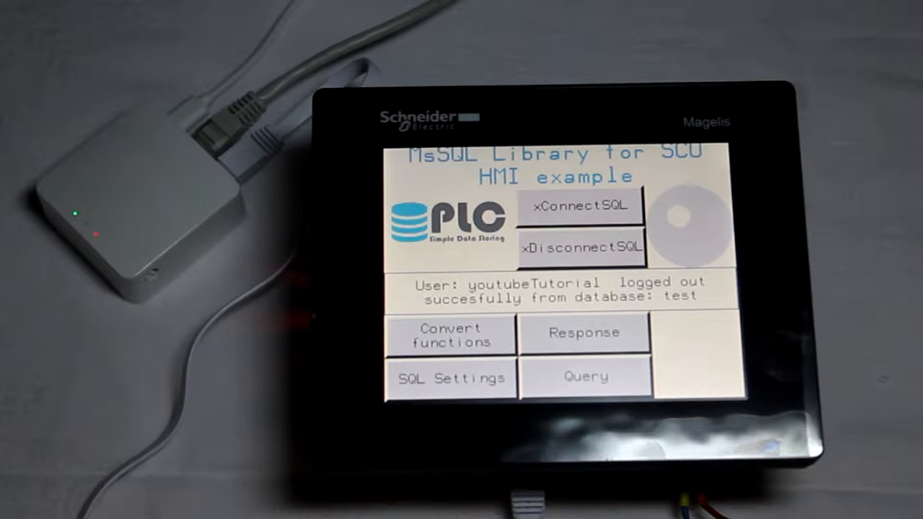
Review the SQL settings, query, response and convert functions pages of the HMI example before connecting
{"action": "left_click", "coordinate": [451, 379]}
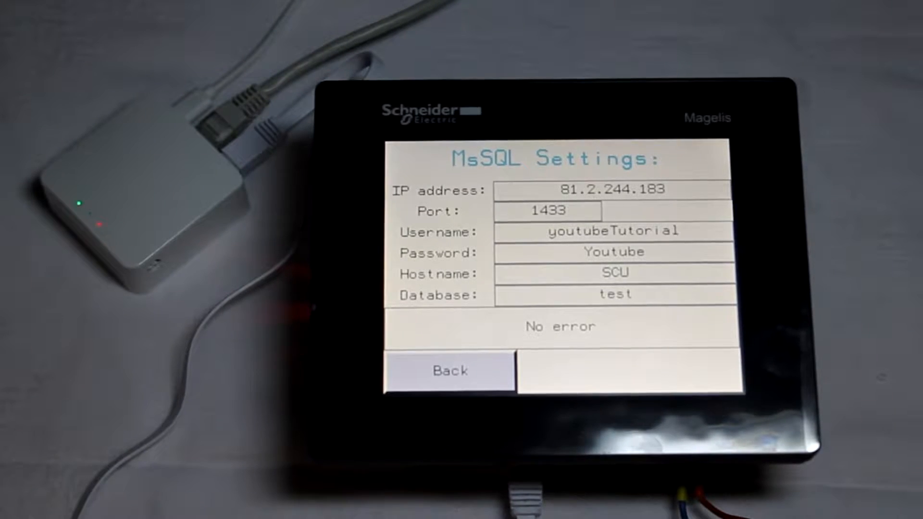
{"action": "left_click", "coordinate": [450, 371]}
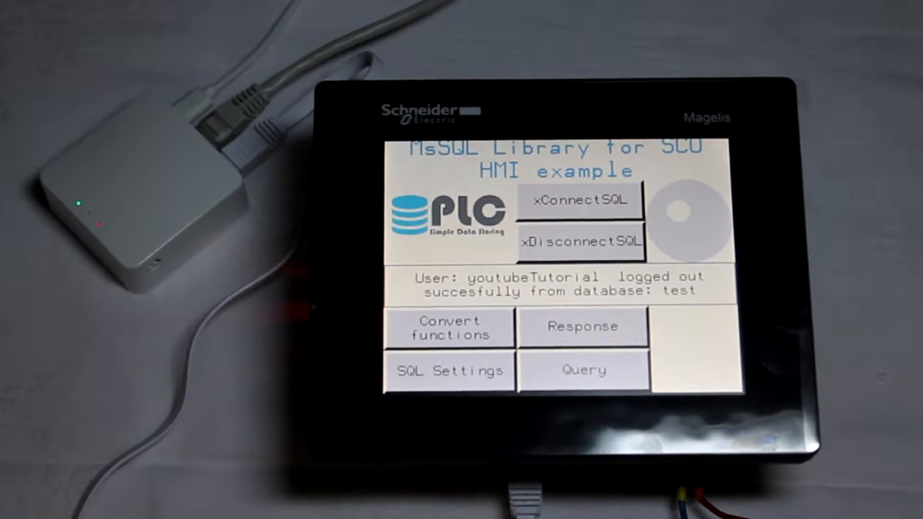
{"action": "left_click", "coordinate": [584, 369]}
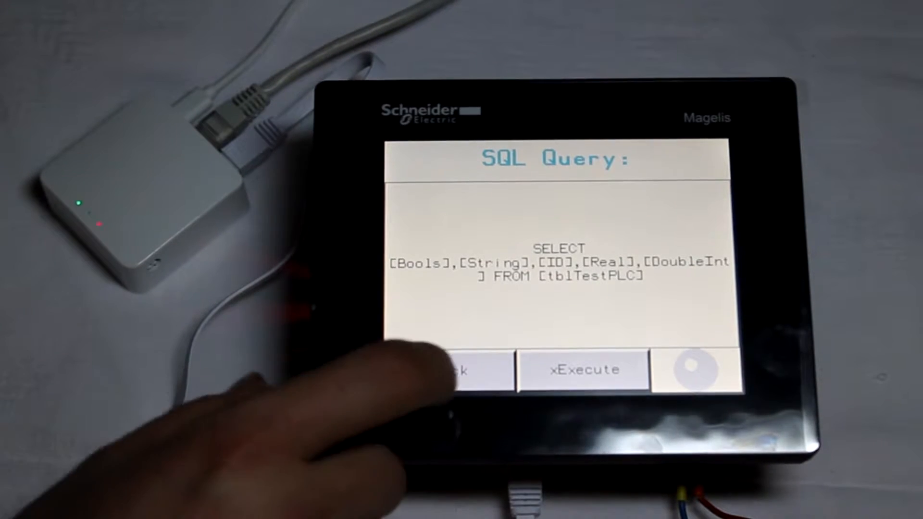
{"action": "left_click", "coordinate": [449, 370]}
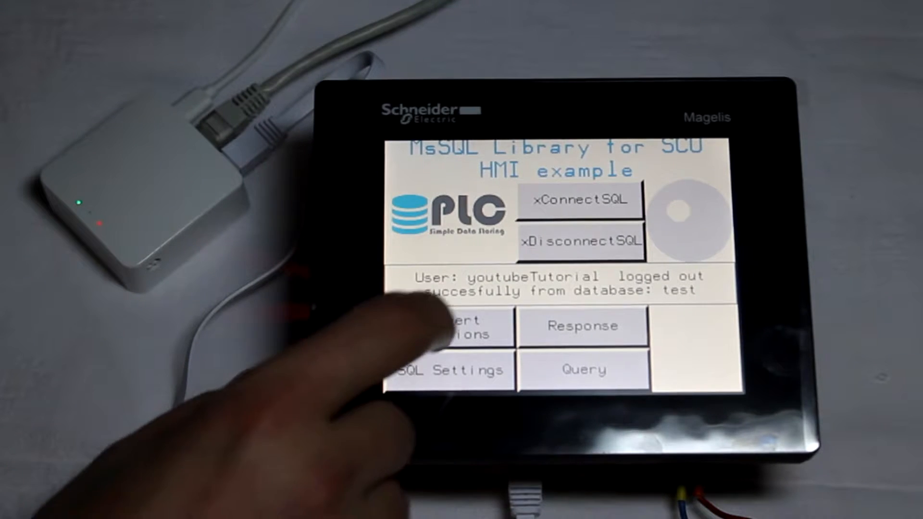
{"action": "left_click", "coordinate": [576, 327]}
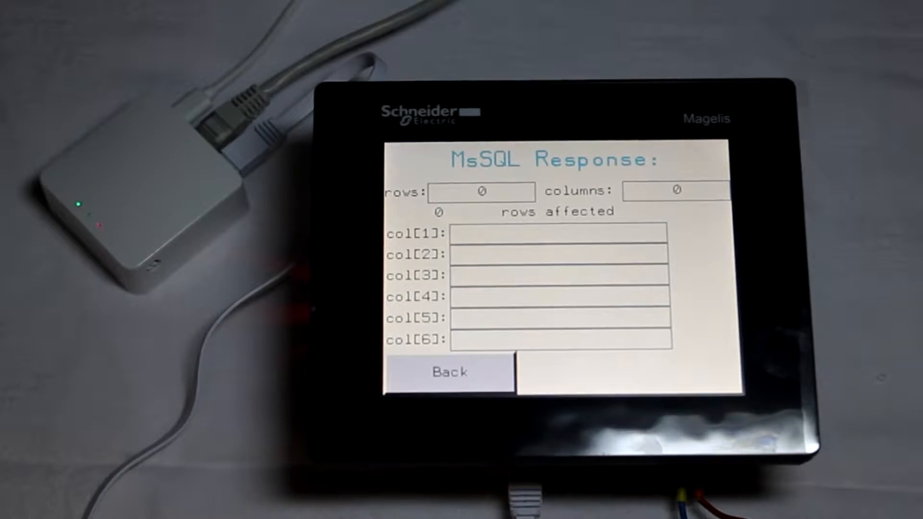
{"action": "left_click", "coordinate": [449, 372]}
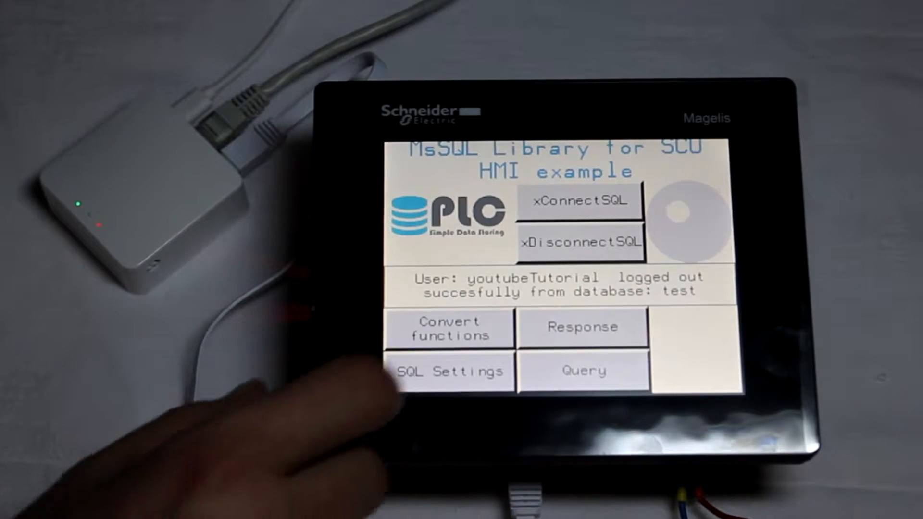
{"action": "left_click", "coordinate": [450, 328]}
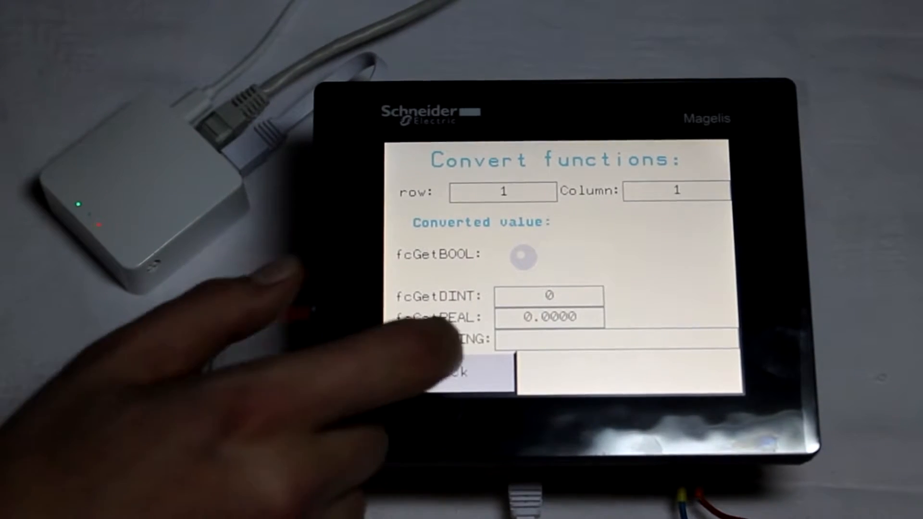
{"action": "left_click", "coordinate": [452, 370]}
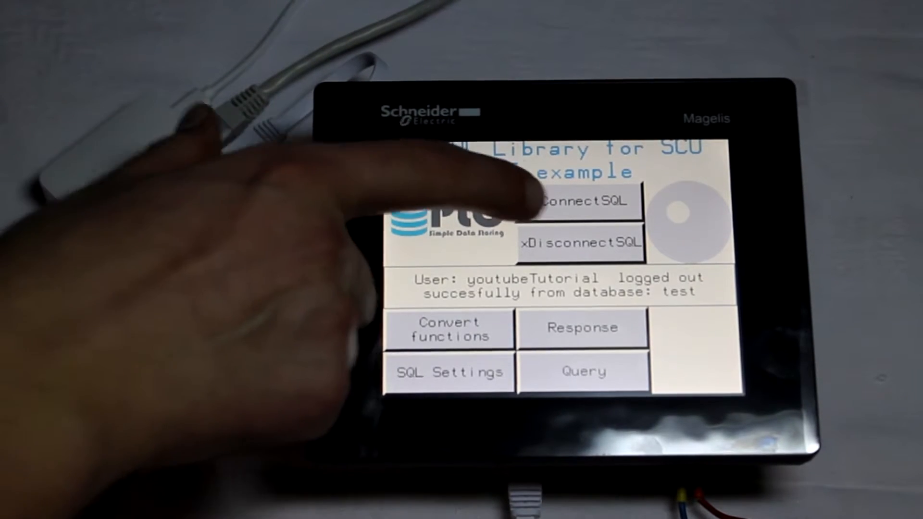
Connect to the SQL database and execute the query selecting Bools, String, ID, Real and DoubleInt from tblTestPLC
{"action": "left_click", "coordinate": [533, 201]}
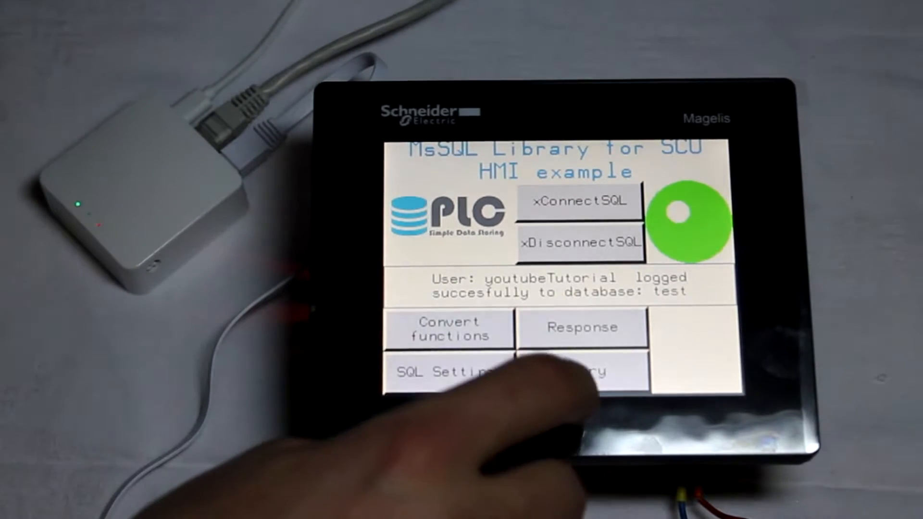
{"action": "left_click", "coordinate": [584, 371]}
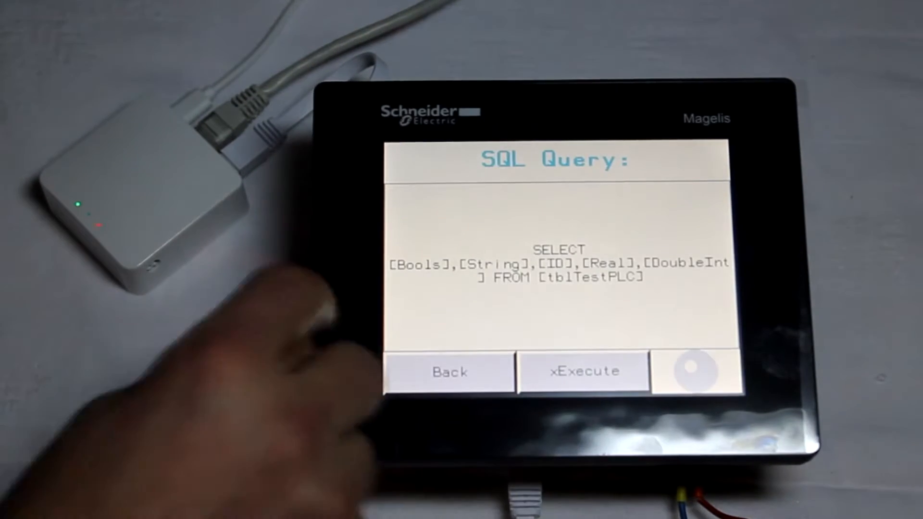
{"action": "left_click", "coordinate": [553, 371]}
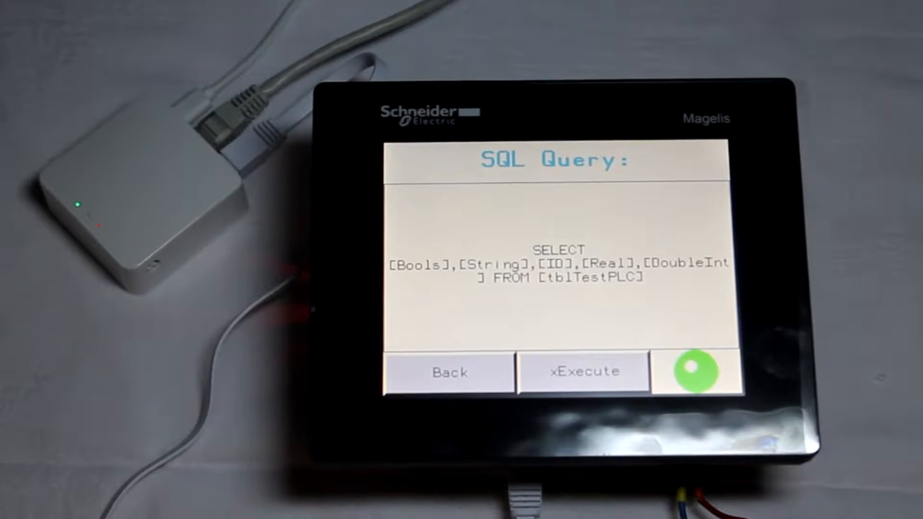
Check the row and column counts and the column names in the MsSQL response
{"action": "left_click", "coordinate": [449, 372]}
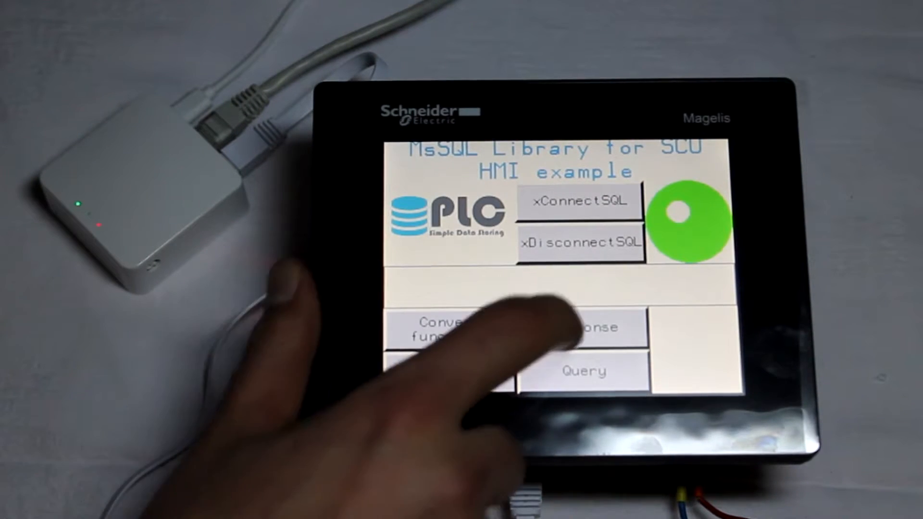
{"action": "left_click", "coordinate": [557, 328]}
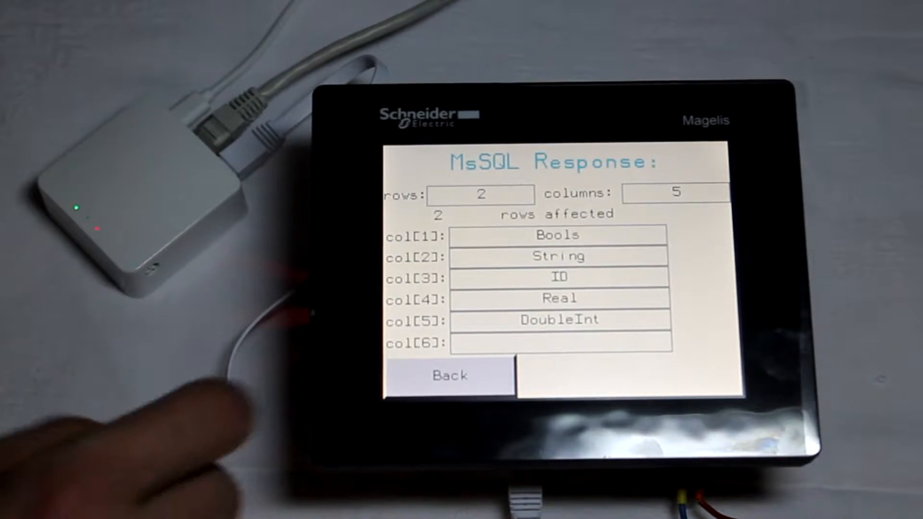
{"action": "left_click", "coordinate": [450, 375]}
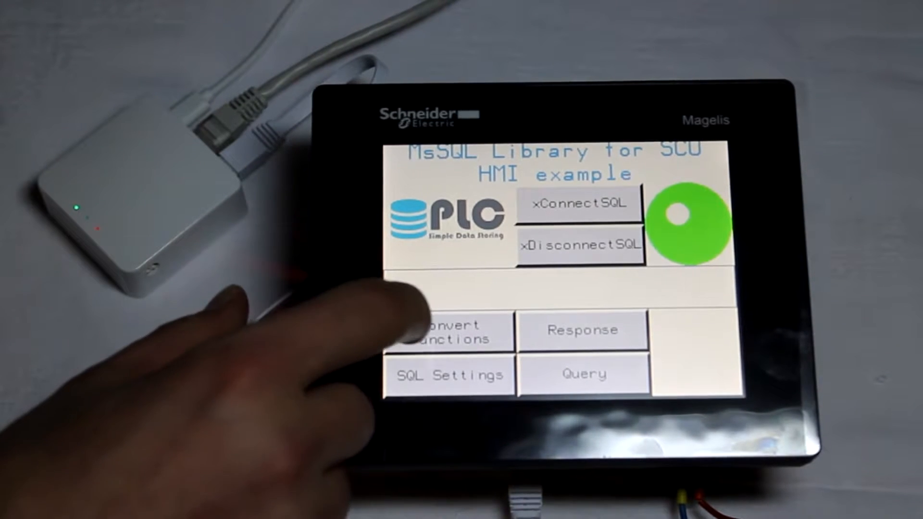
In the convert functions, read the converted values of row 1 for column 2 and column 3
{"action": "left_click", "coordinate": [449, 332]}
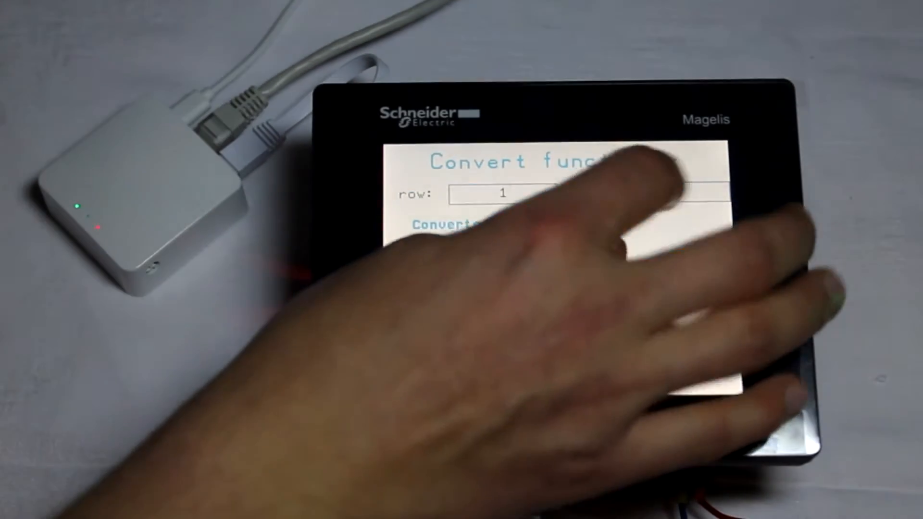
{"action": "left_click", "coordinate": [676, 192]}
{"action": "left_click", "coordinate": [569, 331]}
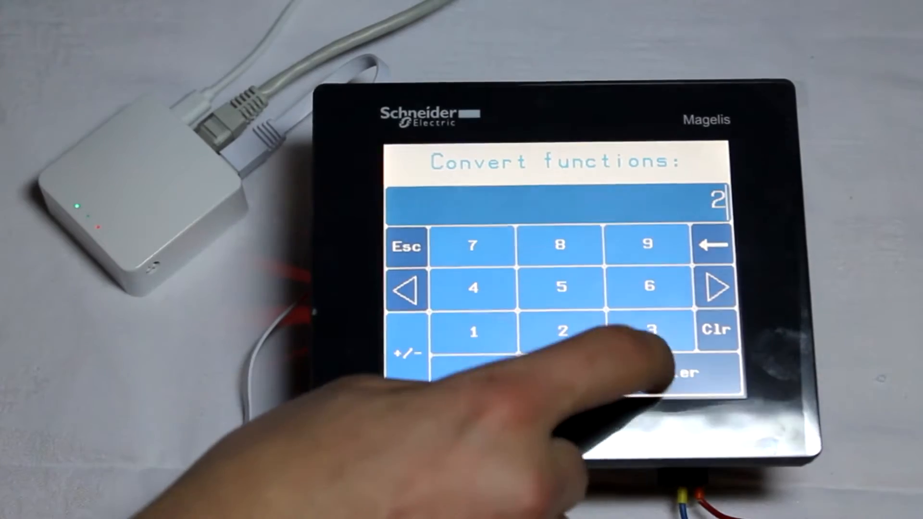
{"action": "left_click", "coordinate": [671, 371]}
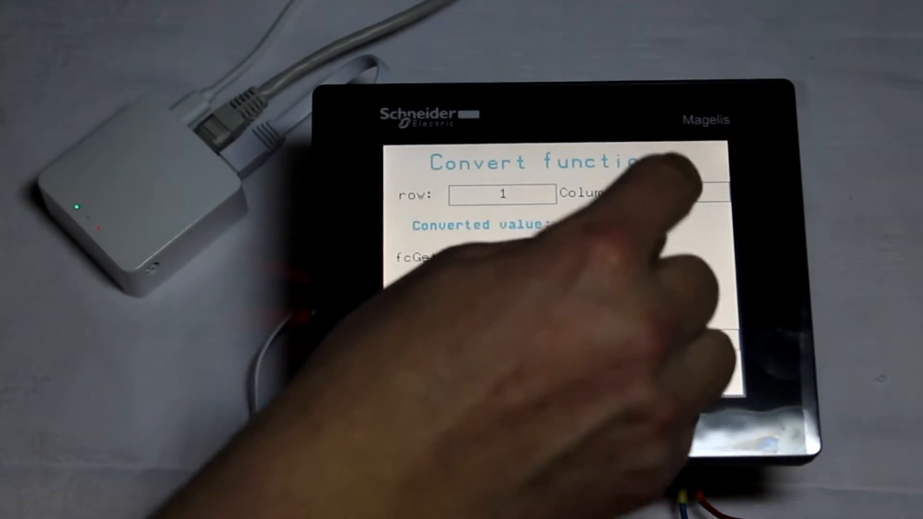
{"action": "left_click", "coordinate": [676, 192]}
{"action": "left_click", "coordinate": [646, 331]}
{"action": "left_click", "coordinate": [673, 372]}
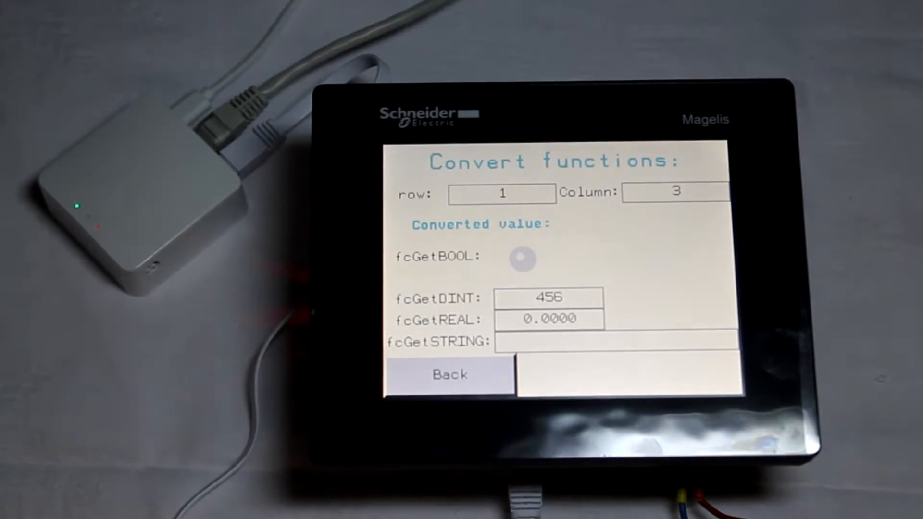
Read the converted values of row 1 for column 4 and column 5
{"action": "left_click", "coordinate": [676, 192]}
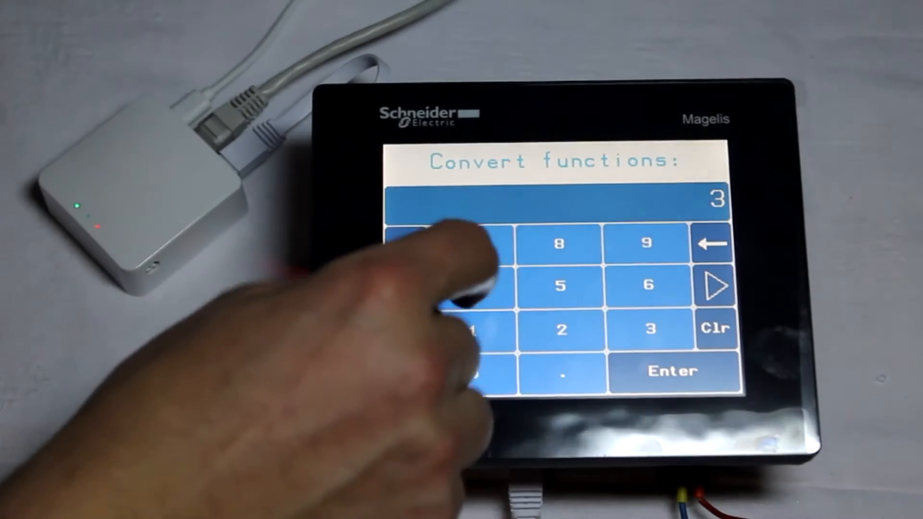
{"action": "left_click", "coordinate": [473, 286]}
{"action": "left_click", "coordinate": [673, 371]}
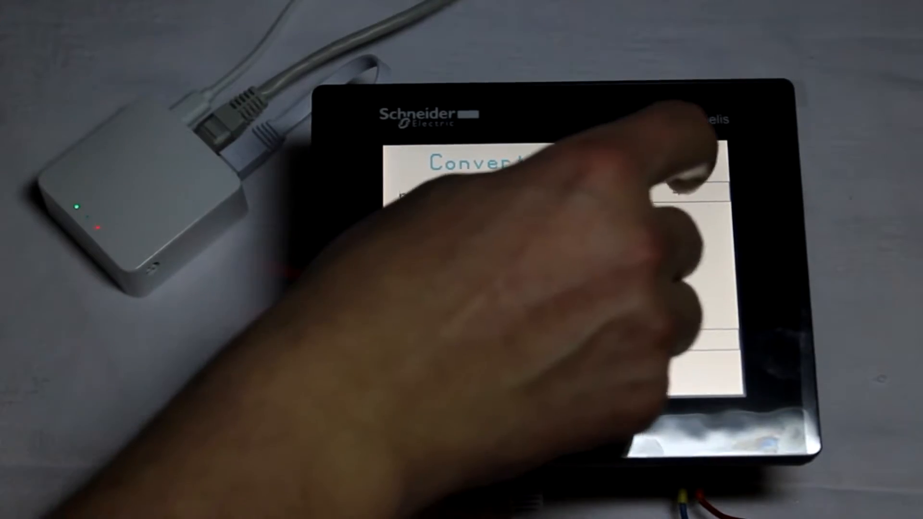
{"action": "left_click", "coordinate": [677, 190]}
{"action": "left_click", "coordinate": [560, 287]}
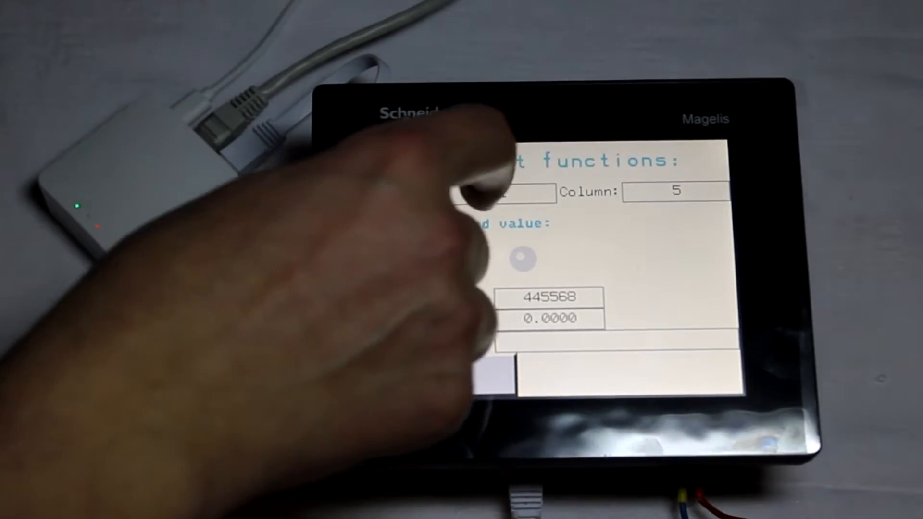
Switch the conversion to row 2 and read its converted values for columns 4 and 3
{"action": "left_click", "coordinate": [501, 194]}
{"action": "left_click", "coordinate": [561, 330]}
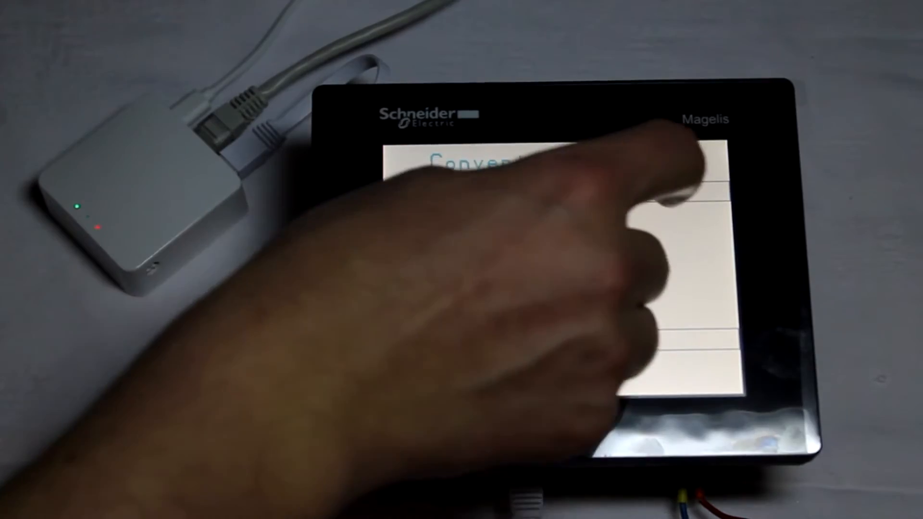
{"action": "left_click", "coordinate": [676, 191]}
{"action": "left_click", "coordinate": [472, 287]}
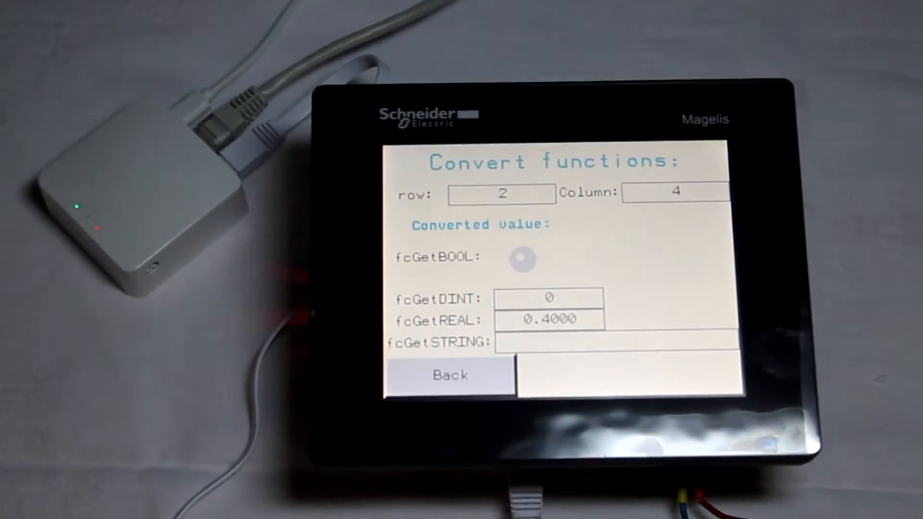
{"action": "left_click", "coordinate": [670, 192]}
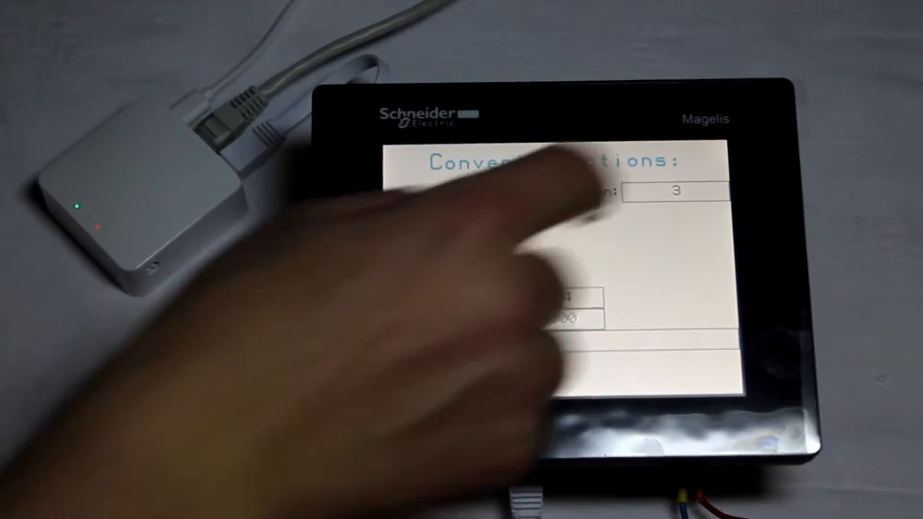
Read the converted values of row 2 for columns 2 and 1, and return to the main page
{"action": "left_click", "coordinate": [675, 192]}
{"action": "left_click", "coordinate": [561, 329]}
{"action": "left_click", "coordinate": [649, 363]}
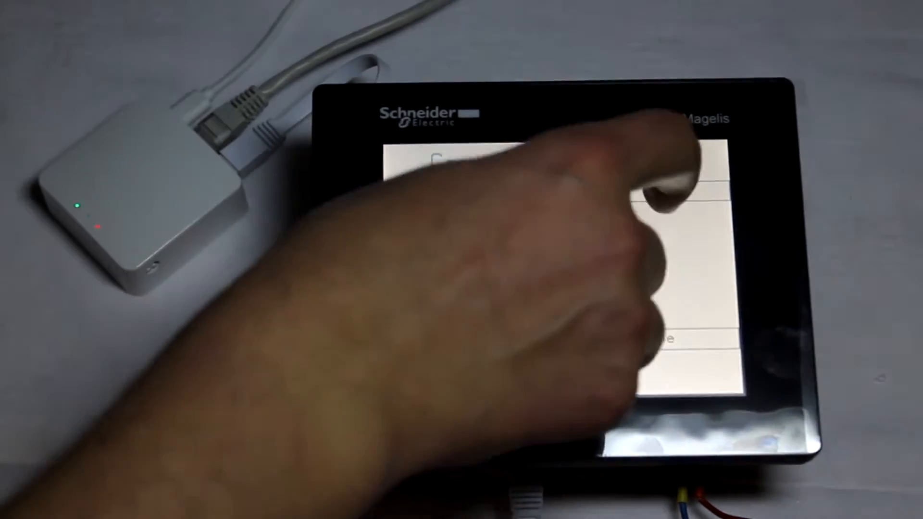
{"action": "left_click", "coordinate": [675, 192]}
{"action": "left_click", "coordinate": [473, 329]}
{"action": "left_click", "coordinate": [673, 370]}
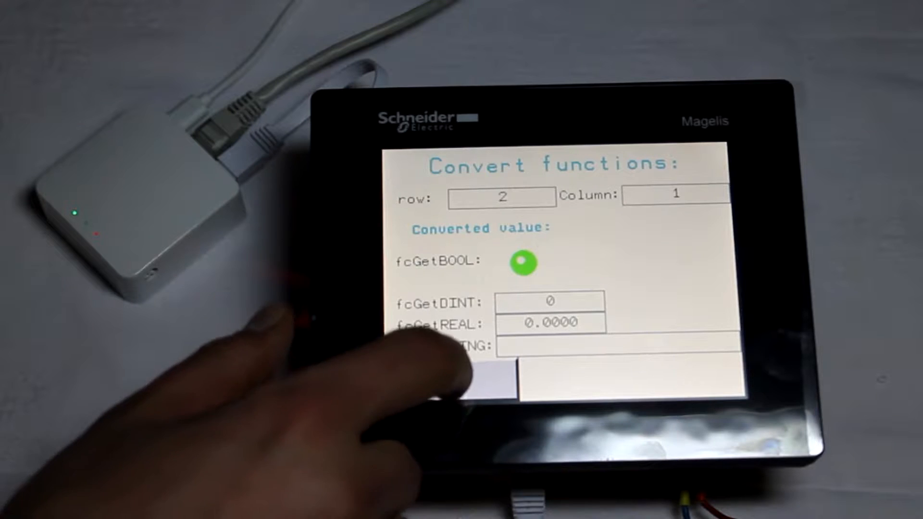
{"action": "left_click", "coordinate": [452, 380]}
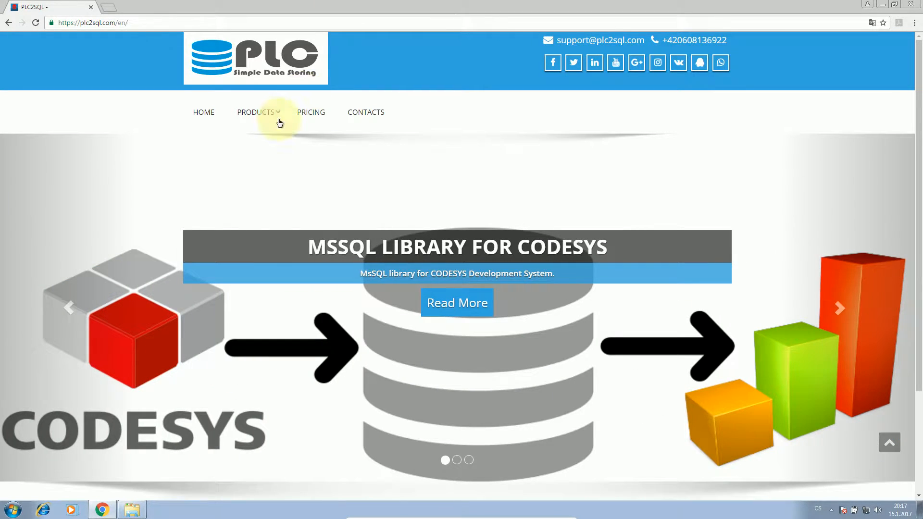
Download the free demo of the MsSQL library for SoMachine V4.1 from the PLC2SQL website
{"action": "mouse_move", "coordinate": [273, 116]}
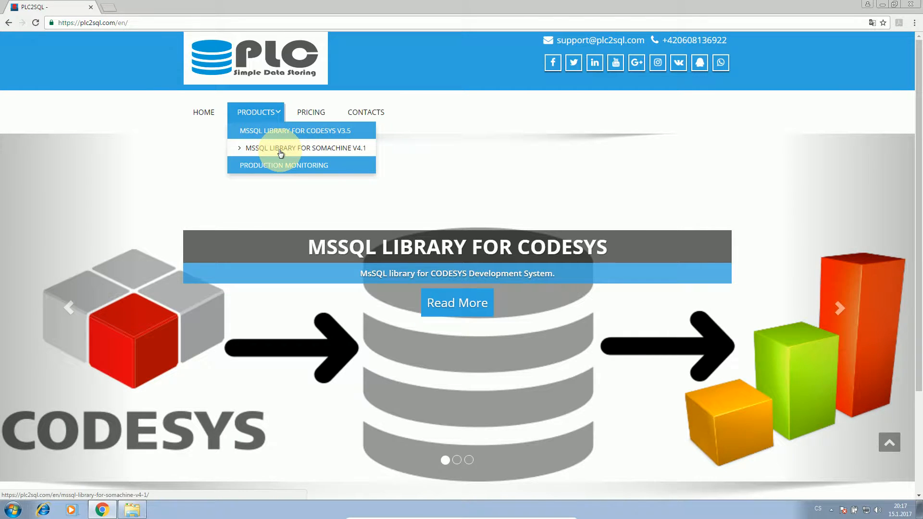
{"action": "left_click", "coordinate": [281, 153]}
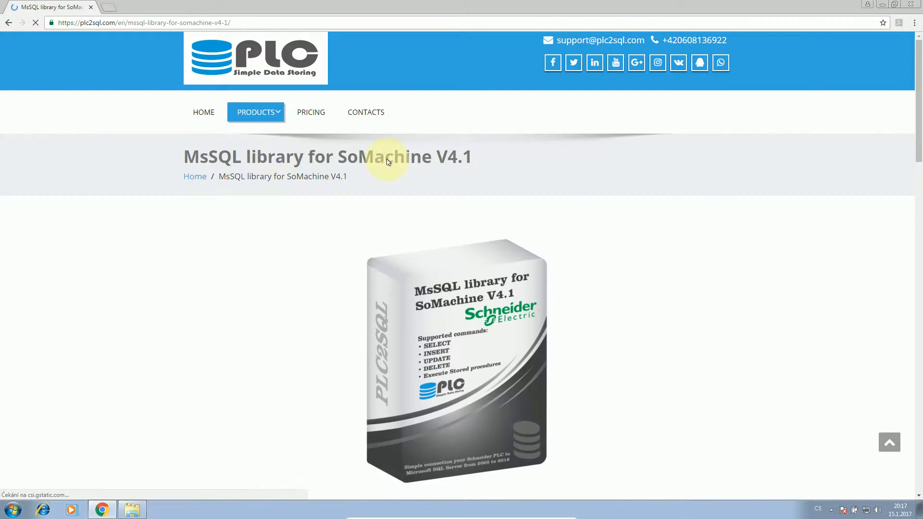
{"action": "scroll", "coordinate": [301, 211], "scroll_direction": "down", "scroll_amount": 7}
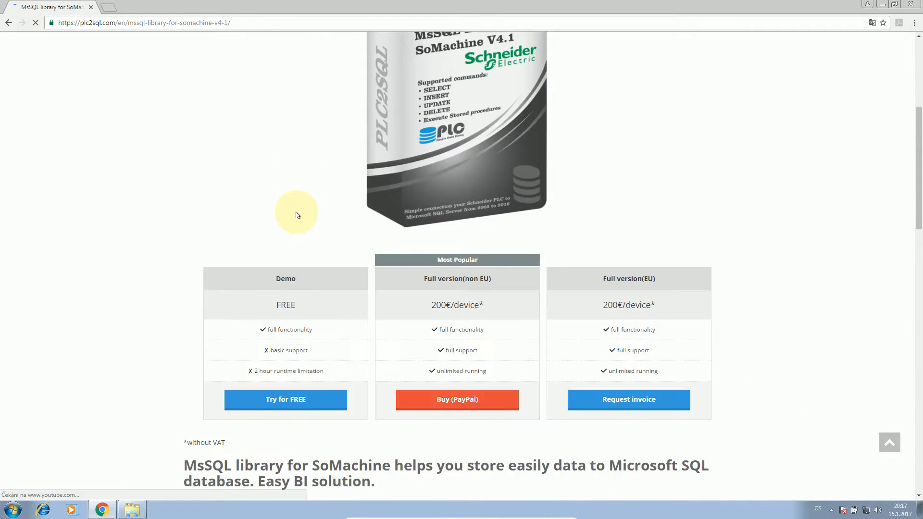
{"action": "left_click", "coordinate": [295, 328]}
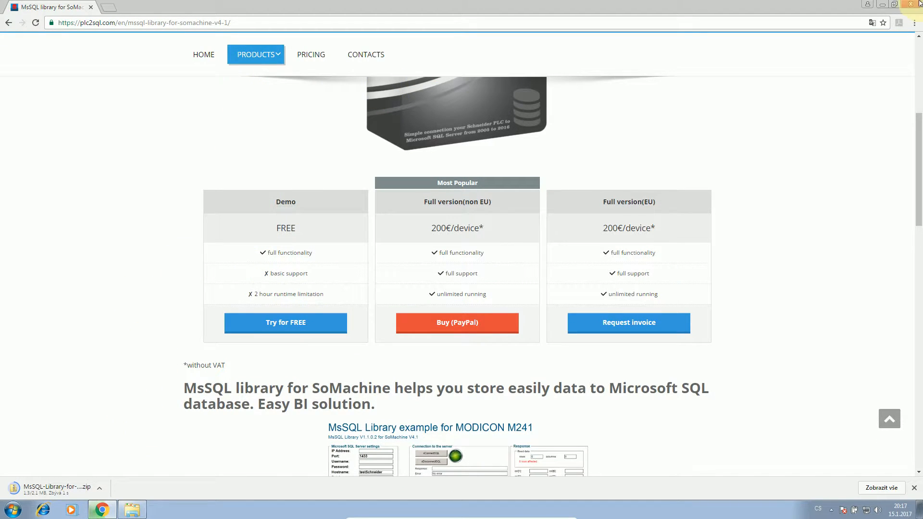
In Windows Explorer, open the V1.1.0.4 folder of MsSQL Library for SoMachine and inspect its Compiled library folder
{"action": "left_click", "coordinate": [881, 5]}
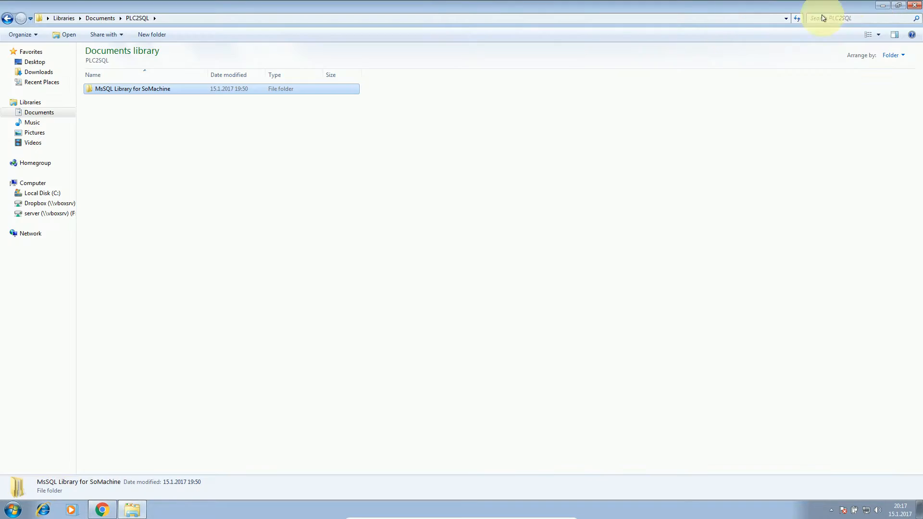
{"action": "double_click", "coordinate": [121, 90]}
{"action": "double_click", "coordinate": [126, 89]}
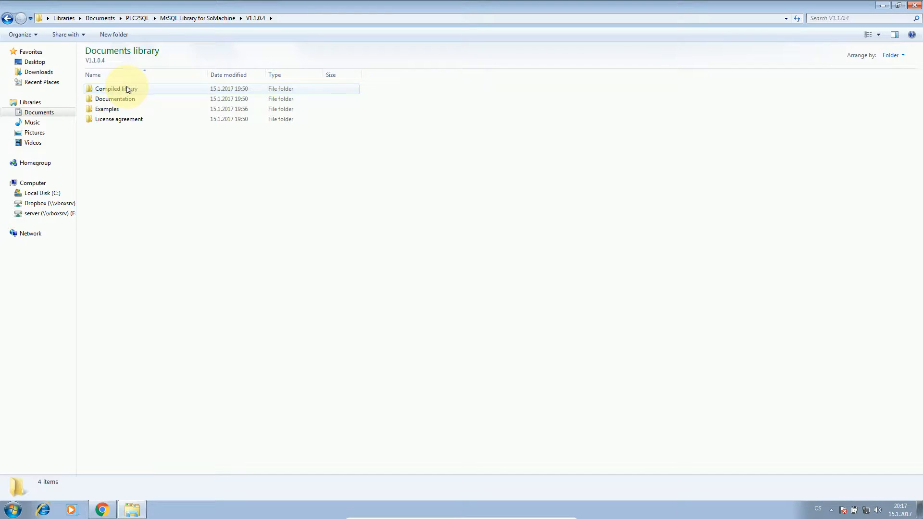
{"action": "double_click", "coordinate": [156, 93]}
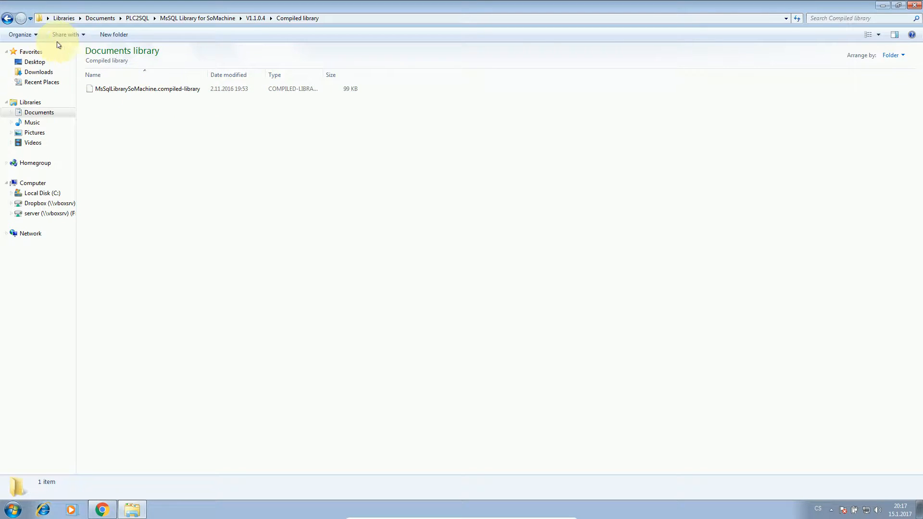
{"action": "left_click", "coordinate": [9, 20]}
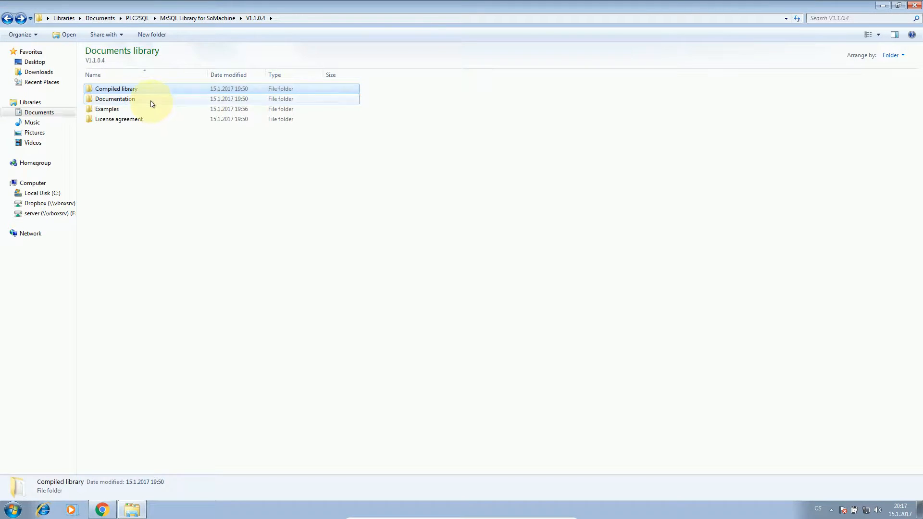
Open the User guide MsSQL for SoMachine PDF from the Documentation folder, skim its title page and contents, and close it
{"action": "double_click", "coordinate": [146, 98]}
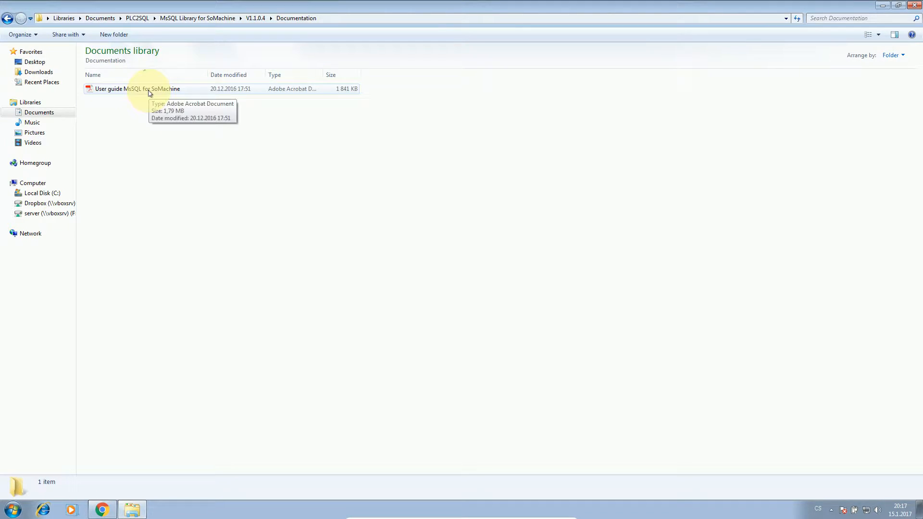
{"action": "left_click", "coordinate": [149, 93]}
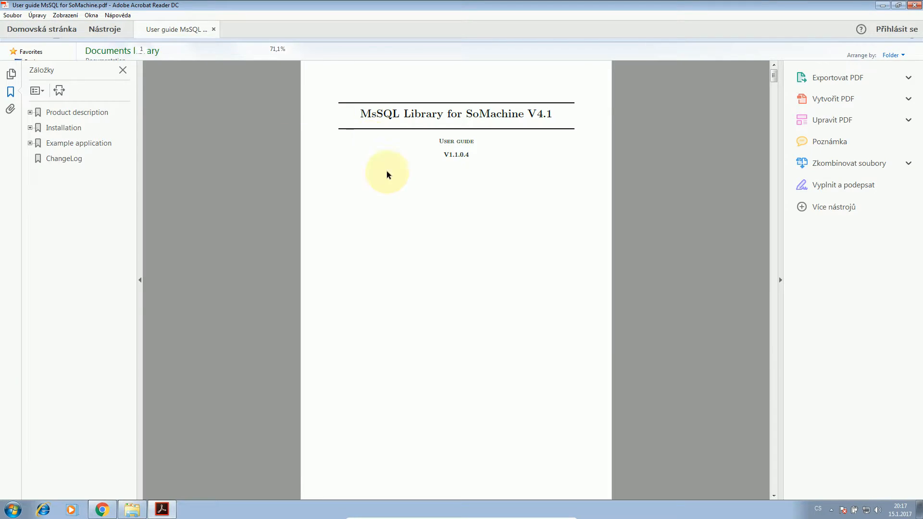
{"action": "scroll", "coordinate": [475, 192], "scroll_direction": "down", "scroll_amount": 3}
{"action": "scroll", "coordinate": [500, 212], "scroll_direction": "down", "scroll_amount": 3}
{"action": "scroll", "coordinate": [632, 175], "scroll_direction": "up", "scroll_amount": 2}
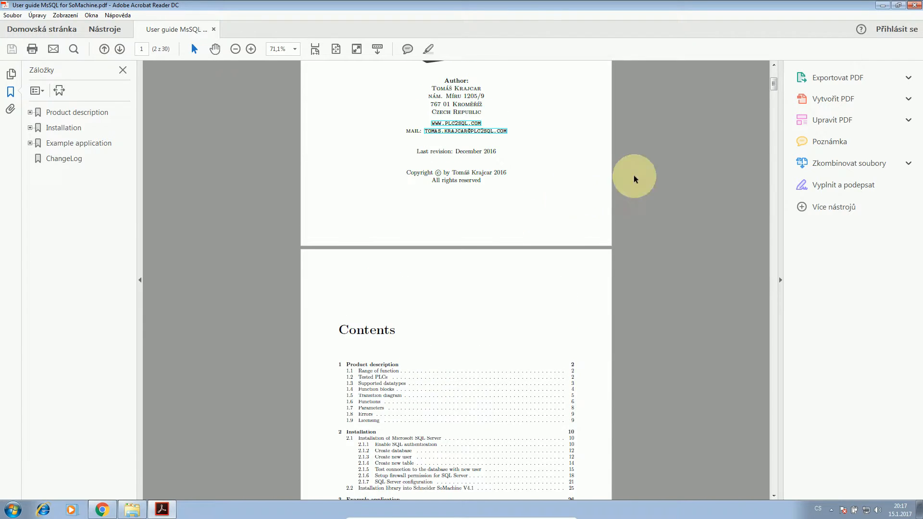
{"action": "scroll", "coordinate": [510, 150], "scroll_direction": "up", "scroll_amount": 3}
{"action": "scroll", "coordinate": [510, 149], "scroll_direction": "up", "scroll_amount": 2}
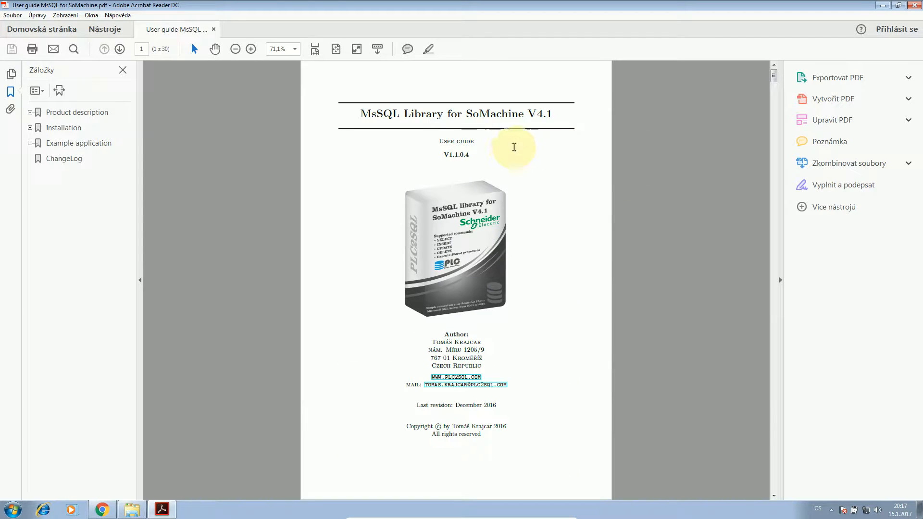
{"action": "left_click", "coordinate": [913, 6]}
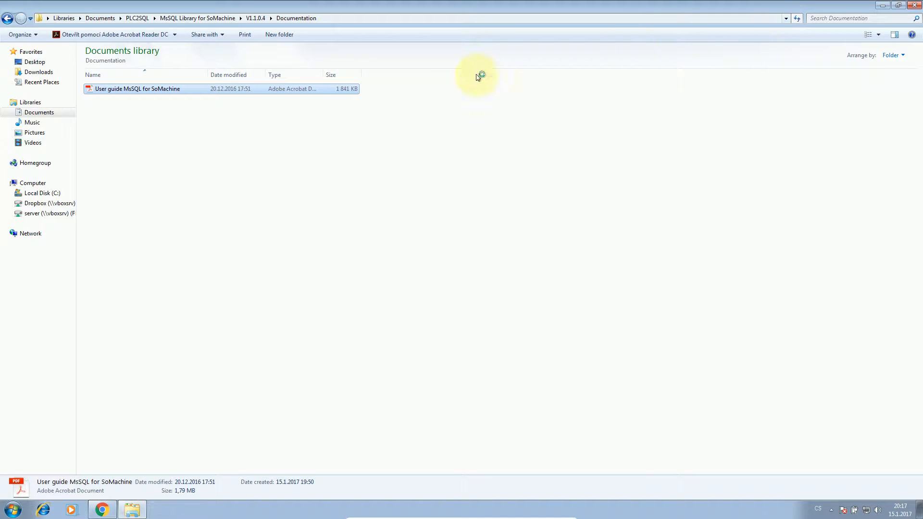
Inspect the Examples and License agreement folders of V1.1.0.4 and return to the V1.1.0.4 folder
{"action": "left_click", "coordinate": [258, 16]}
{"action": "left_click", "coordinate": [118, 110]}
{"action": "double_click", "coordinate": [118, 110]}
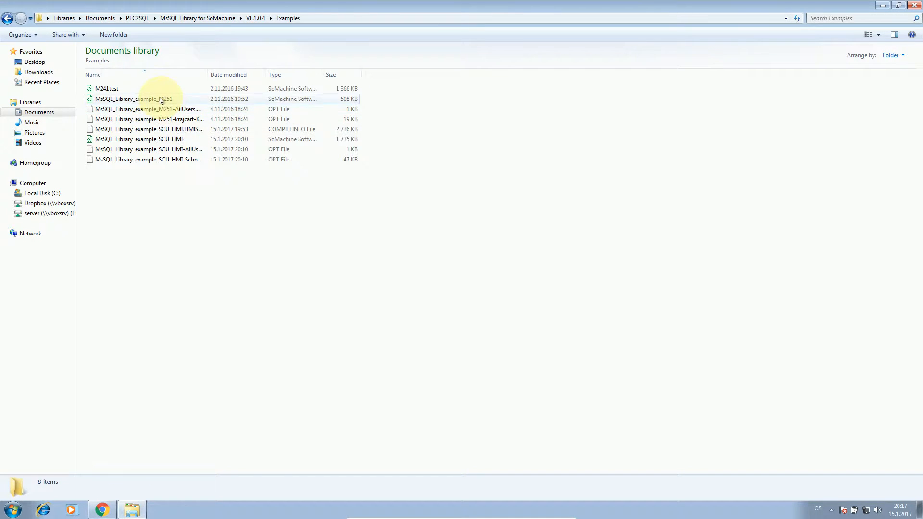
{"action": "left_click", "coordinate": [254, 17]}
{"action": "double_click", "coordinate": [117, 119]}
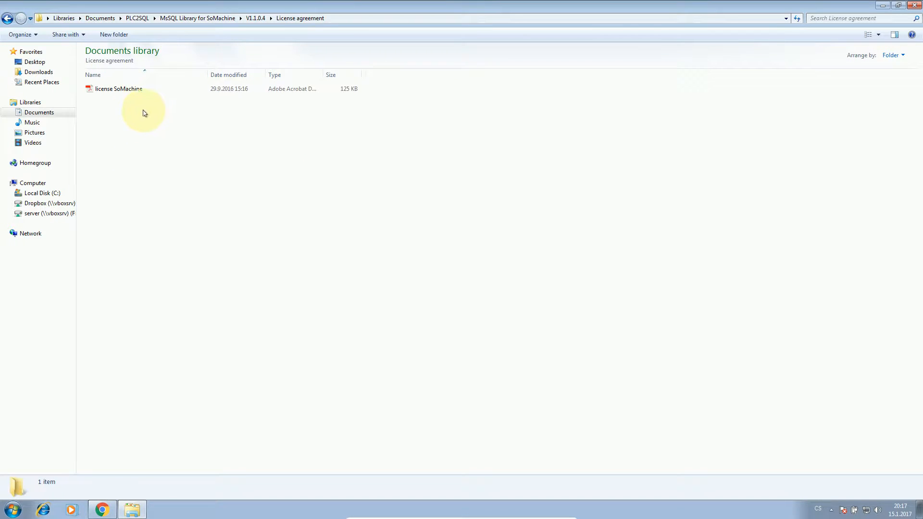
{"action": "left_click", "coordinate": [254, 18]}
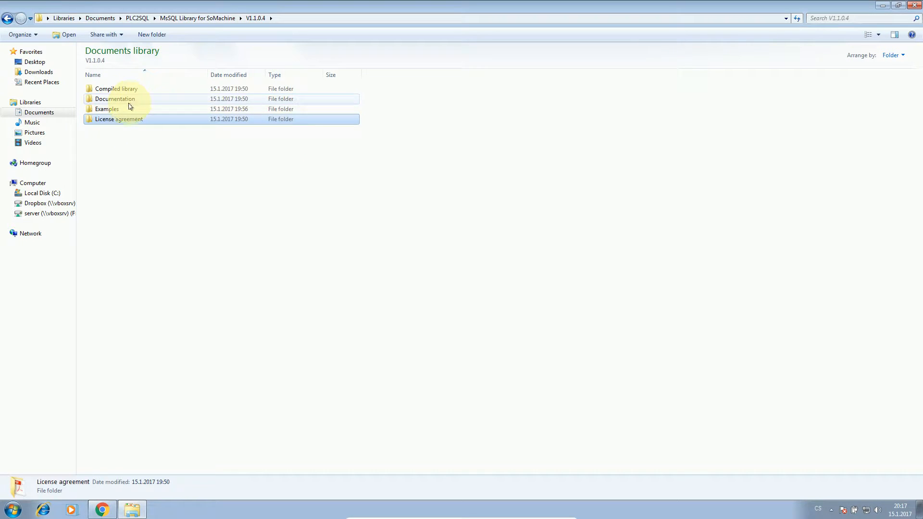
Open the MsSQL_Library_example_SCU_HMI project from the Examples folder and show its controller program in a maximized Logic Builder
{"action": "double_click", "coordinate": [129, 110]}
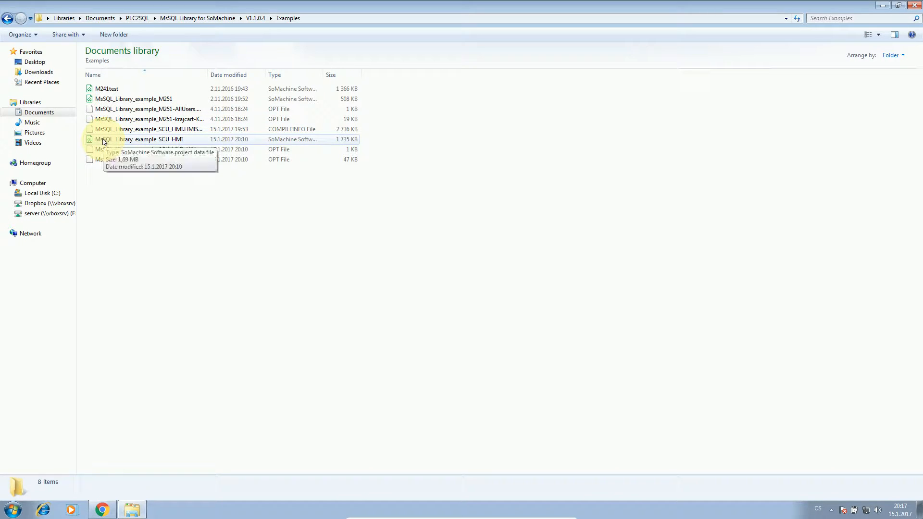
{"action": "double_click", "coordinate": [160, 141]}
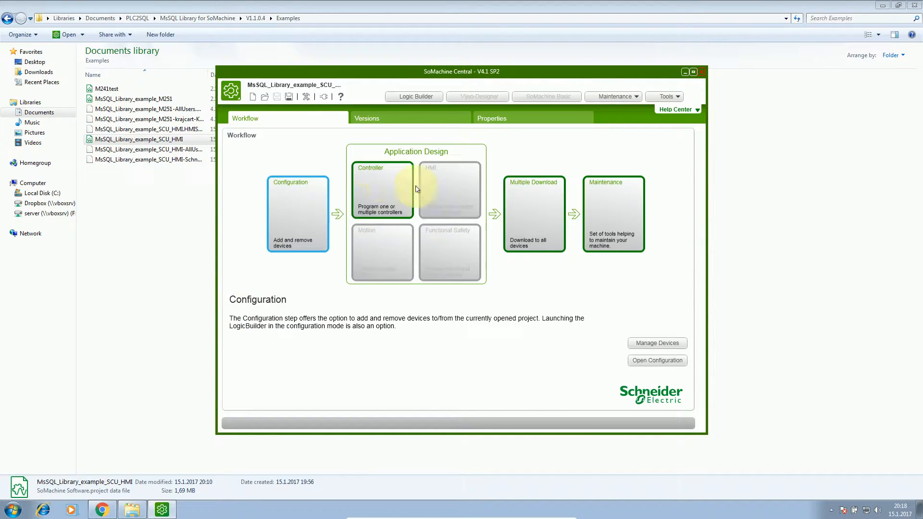
{"action": "left_click", "coordinate": [369, 189]}
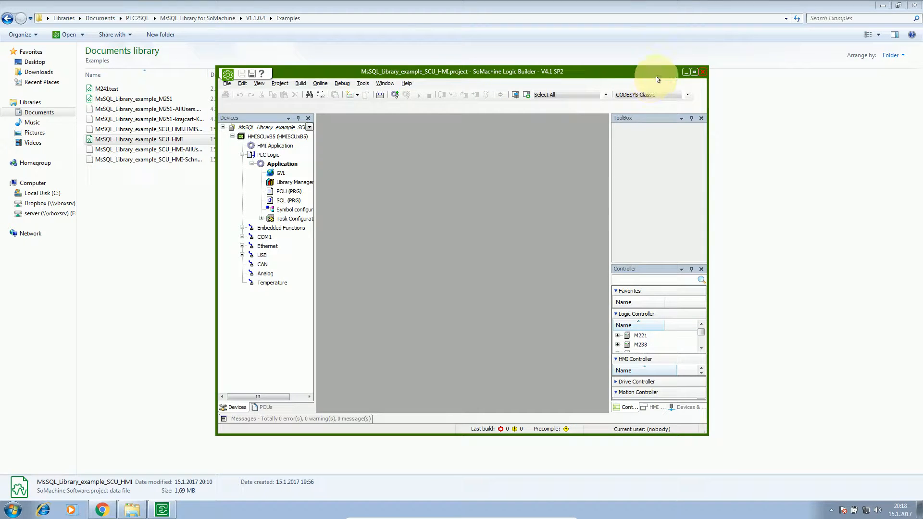
{"action": "left_click", "coordinate": [694, 72]}
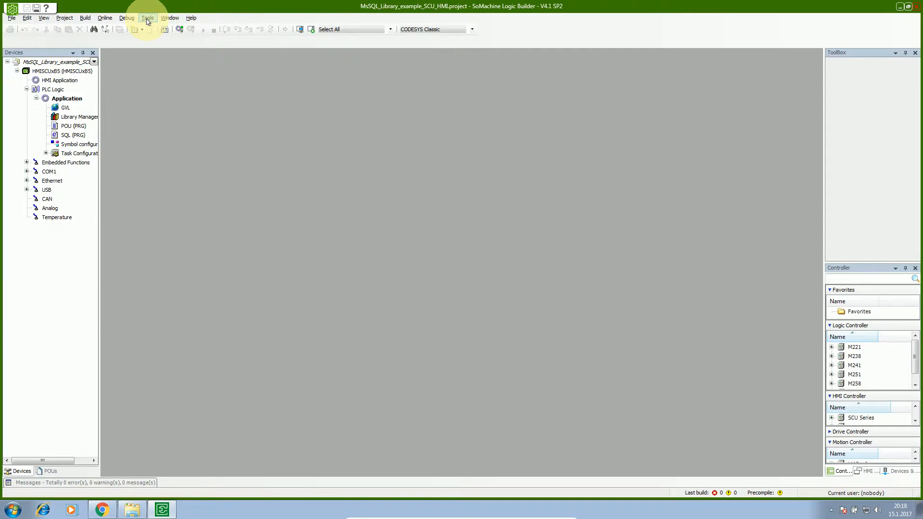
Check the Library Repository, with all companies shown, for the installed versions of Microsoft SQL Library for SoMachine
{"action": "left_click", "coordinate": [147, 19]}
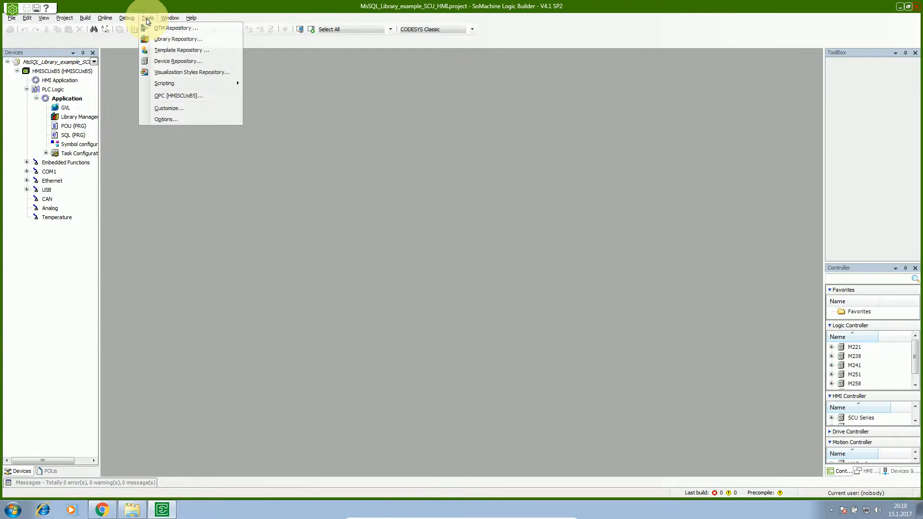
{"action": "left_click", "coordinate": [191, 40]}
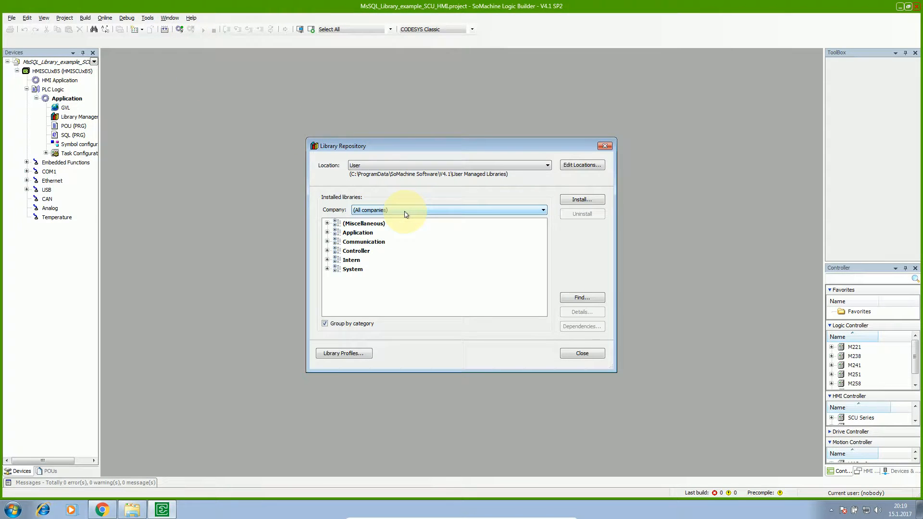
{"action": "left_click", "coordinate": [368, 211]}
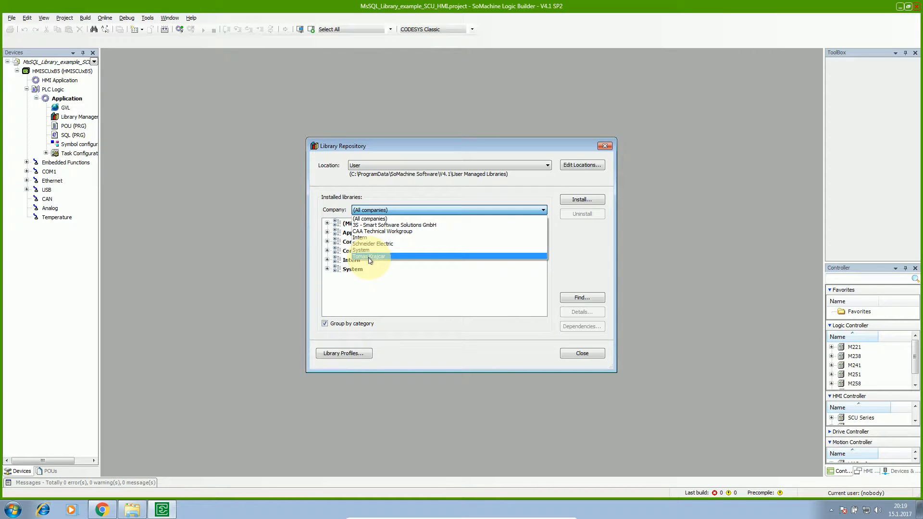
{"action": "left_click", "coordinate": [377, 219]}
{"action": "left_click", "coordinate": [327, 224]}
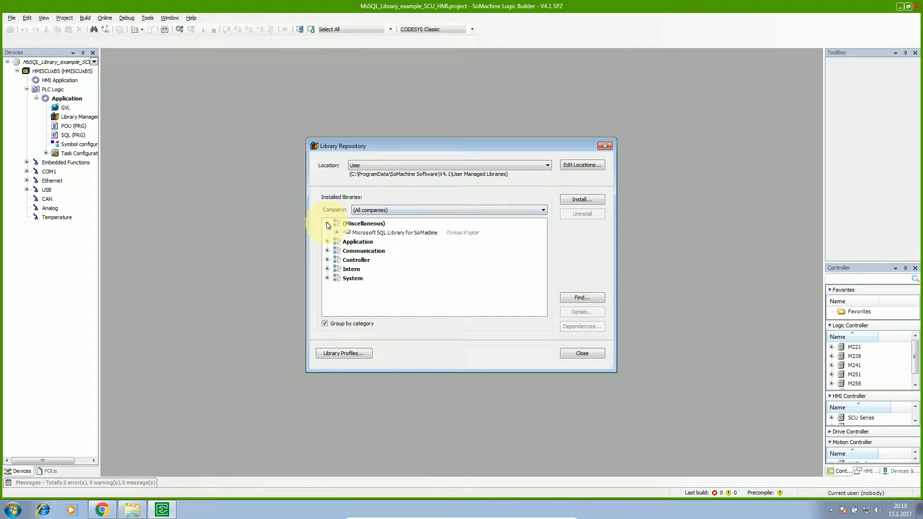
{"action": "left_click", "coordinate": [336, 232]}
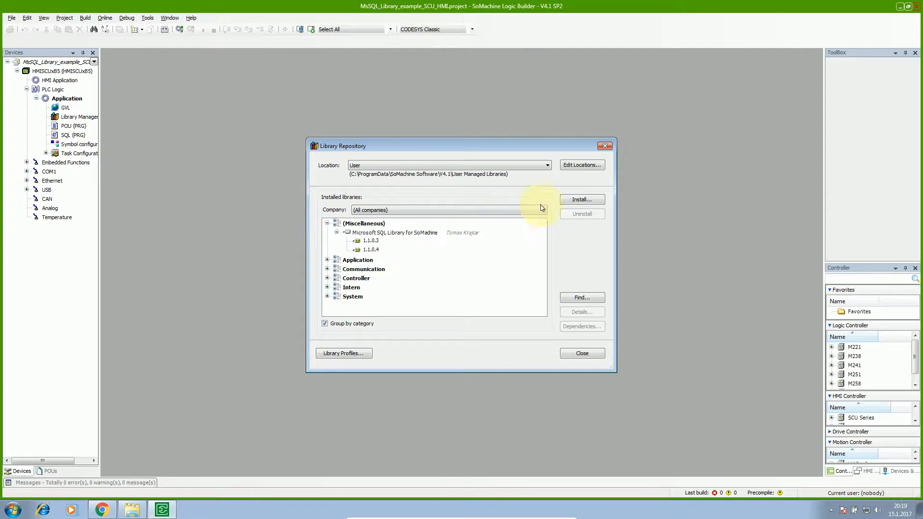
Start a library installation, locate MsSqlLibrarySoMachine.compiled-library in the Compiled library folder, cancel the selection and close the repository
{"action": "left_click", "coordinate": [577, 202]}
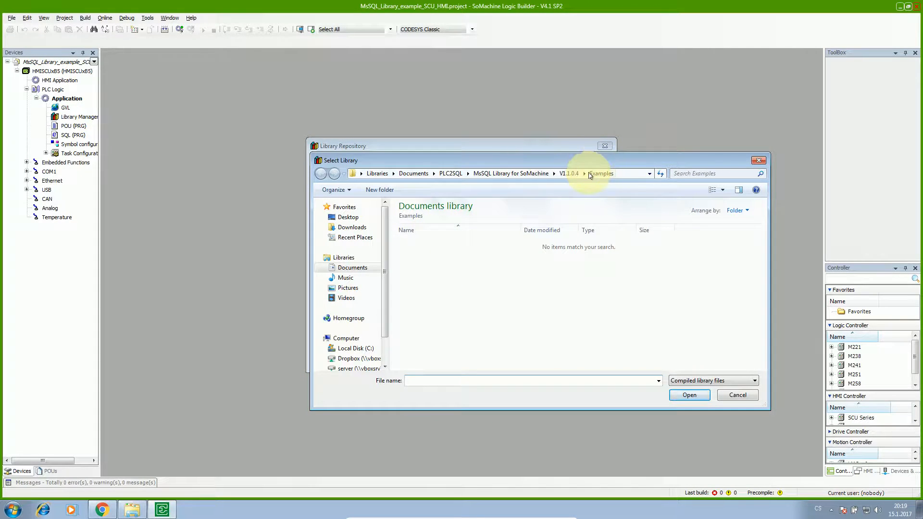
{"action": "left_click", "coordinate": [570, 174]}
{"action": "double_click", "coordinate": [446, 241]}
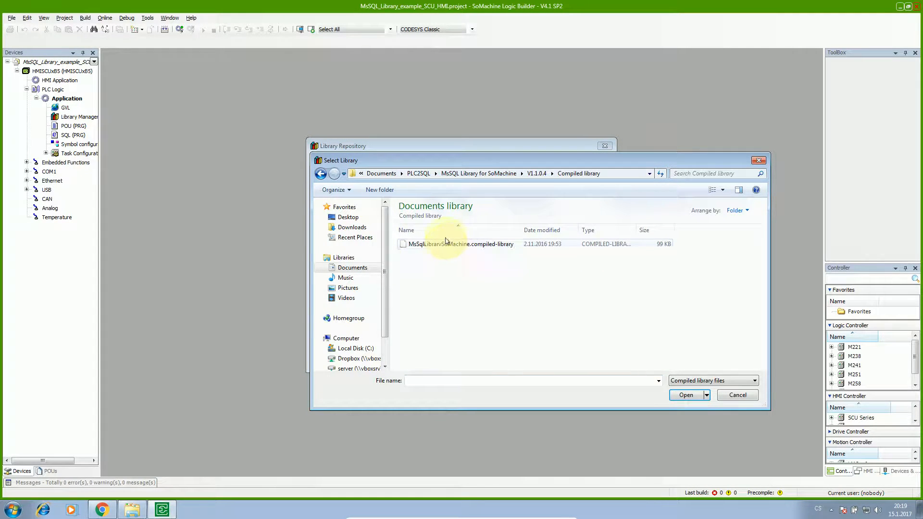
{"action": "left_click", "coordinate": [446, 243]}
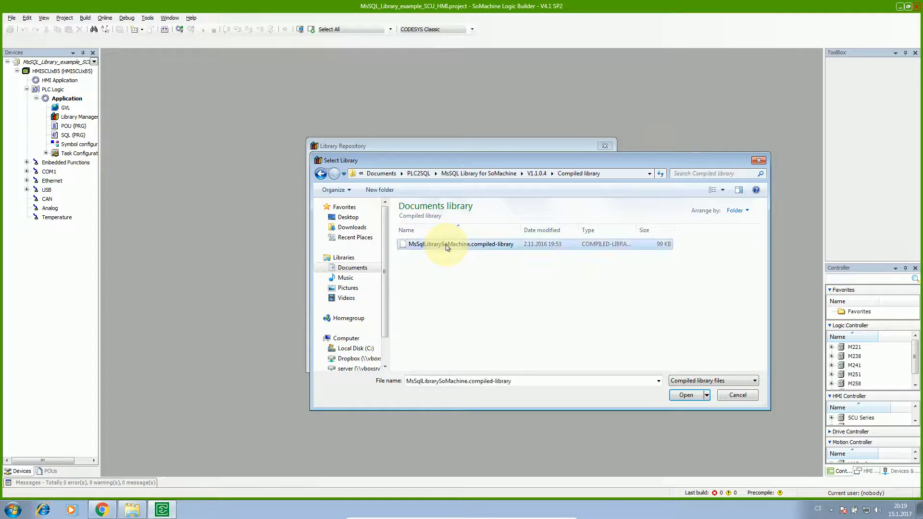
{"action": "left_click", "coordinate": [738, 395]}
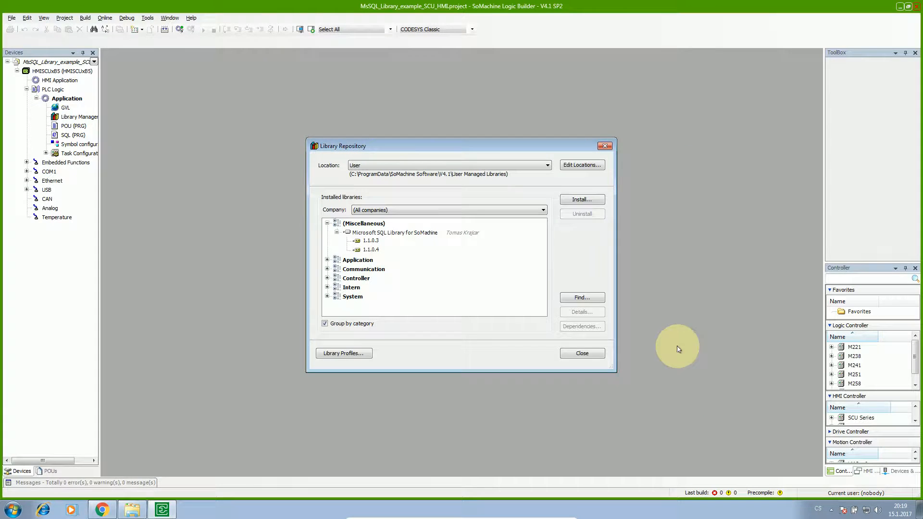
{"action": "left_click", "coordinate": [582, 354]}
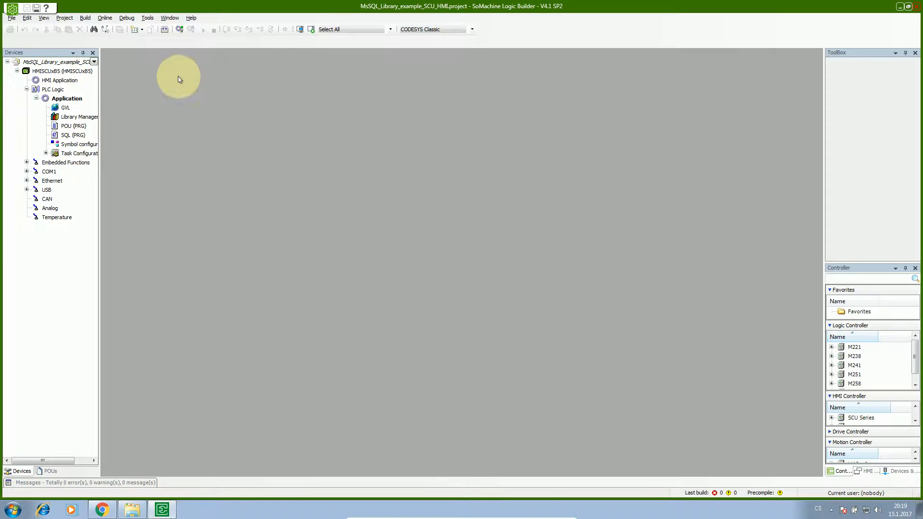
In the Library Manager, select Microsoft SQL Library for SoMachine, enlarge the library list, and examine its MsSqlLibrary folders and GlobalParameters
{"action": "double_click", "coordinate": [71, 119]}
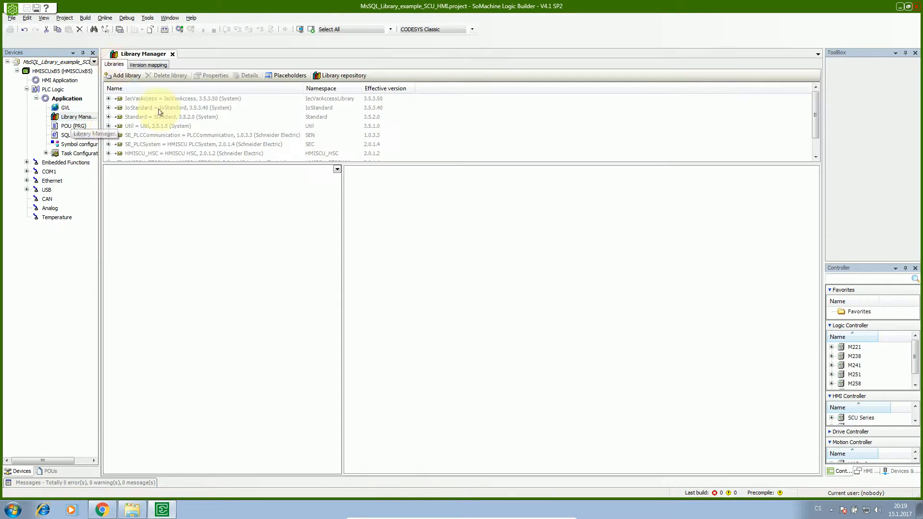
{"action": "left_click", "coordinate": [182, 137]}
{"action": "scroll", "coordinate": [178, 135], "scroll_direction": "down", "scroll_amount": 1}
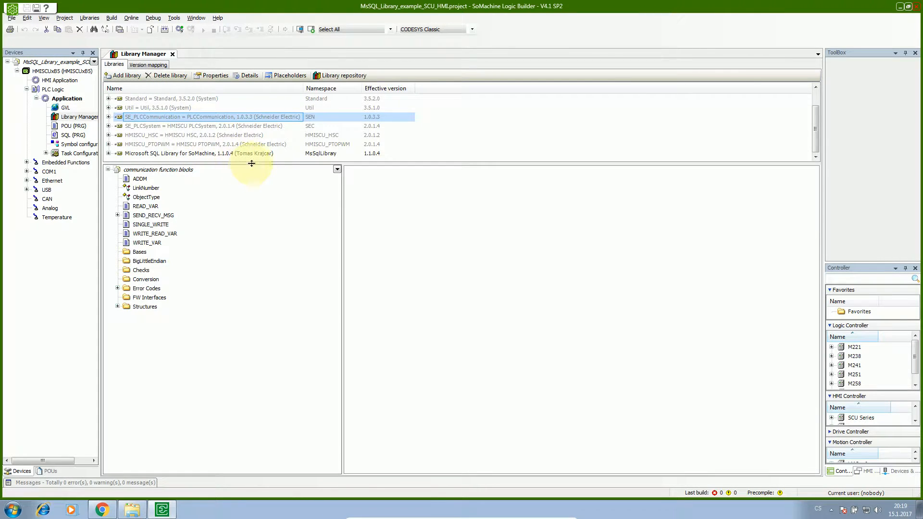
{"action": "left_click", "coordinate": [187, 154]}
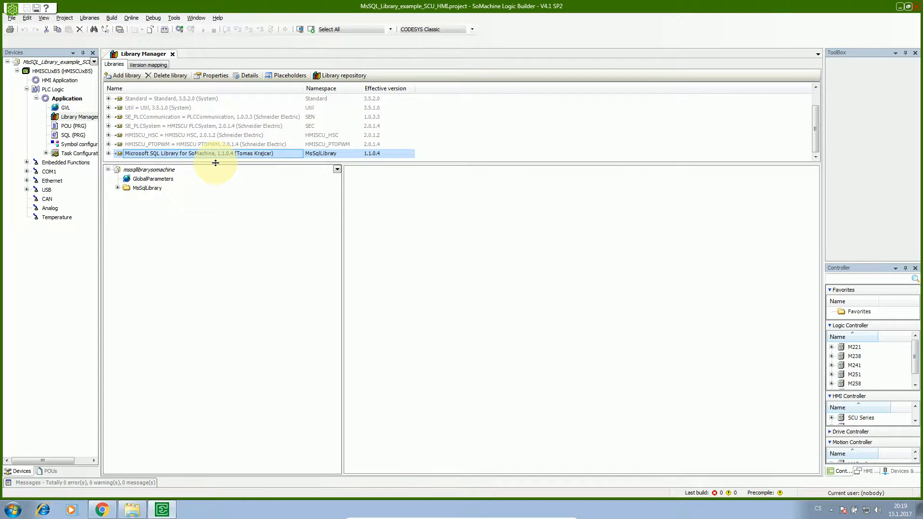
{"action": "left_click_drag", "start_coordinate": [214, 163], "coordinate": [232, 213]}
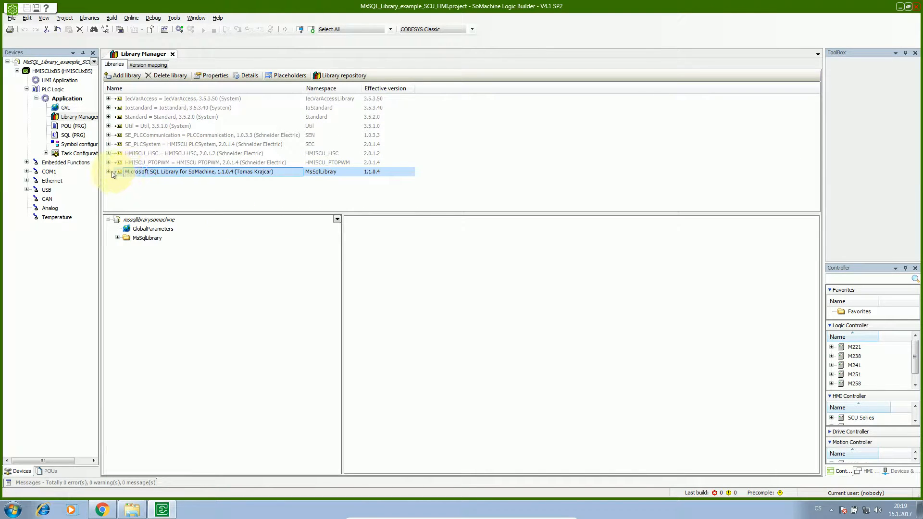
{"action": "left_click", "coordinate": [118, 238]}
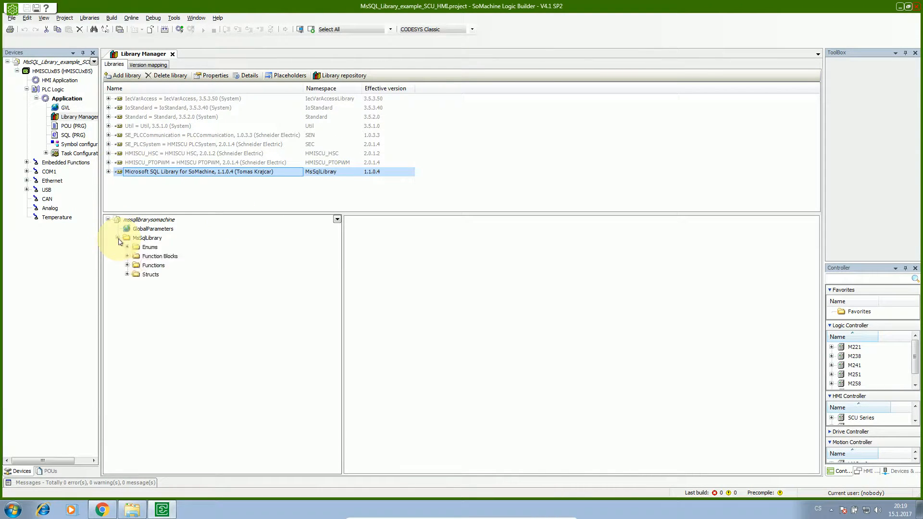
{"action": "left_click", "coordinate": [135, 229]}
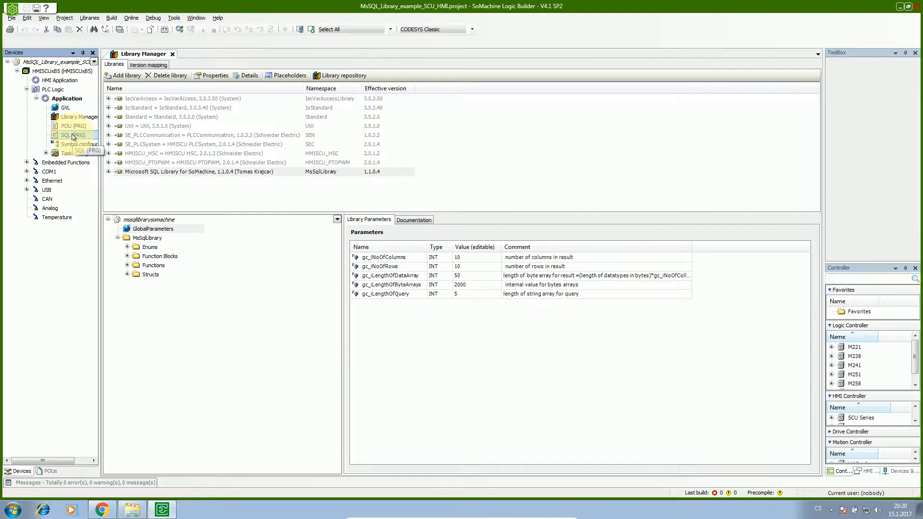
Open the SQL program and examine the fbMsSQL block's connection inputs, from sIPAddress through sActivationNumber, and its outputs
{"action": "double_click", "coordinate": [73, 135]}
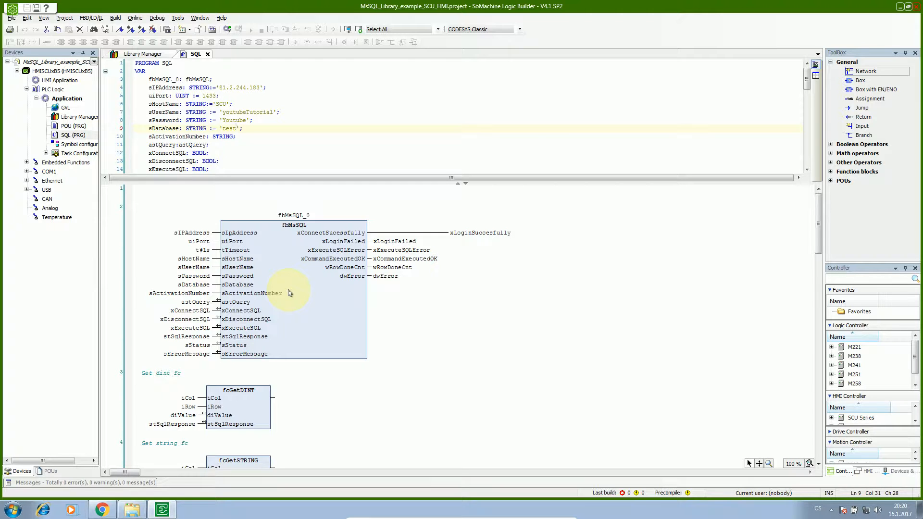
{"action": "left_click", "coordinate": [189, 233]}
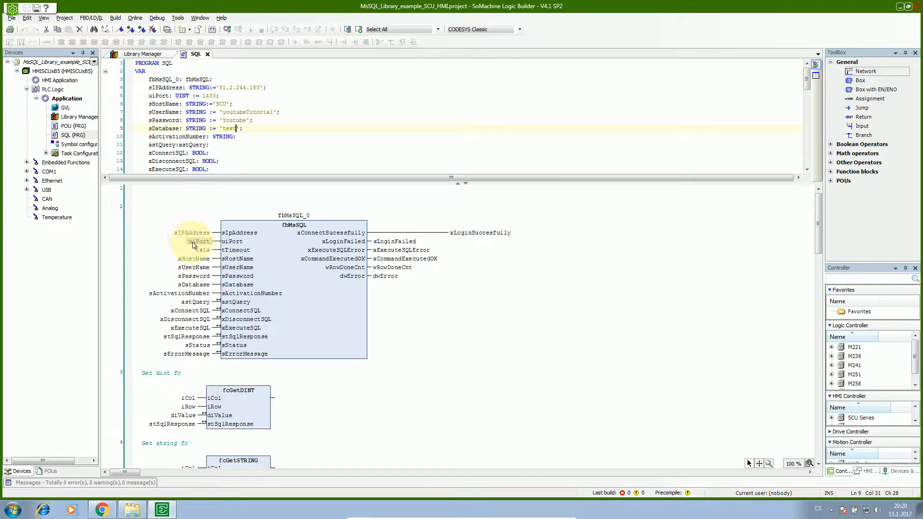
{"action": "left_click", "coordinate": [206, 257]}
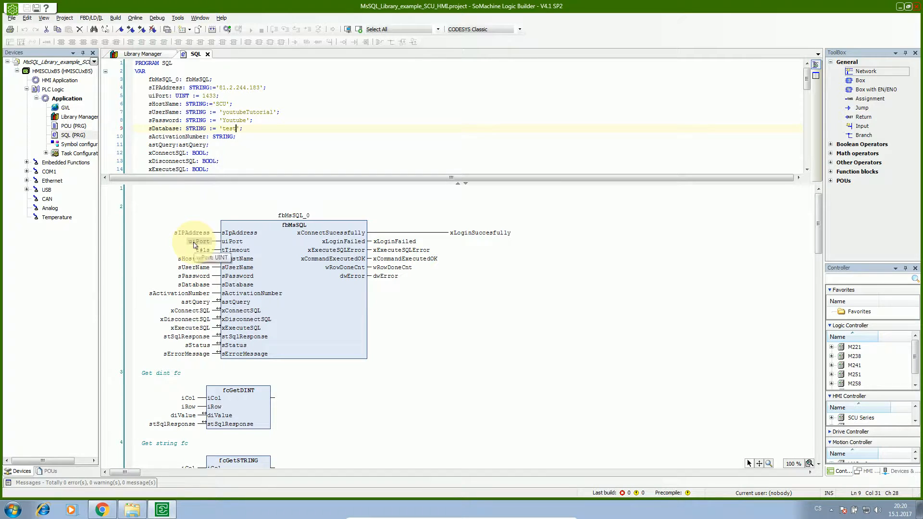
{"action": "left_click", "coordinate": [200, 268]}
{"action": "left_click", "coordinate": [201, 277]}
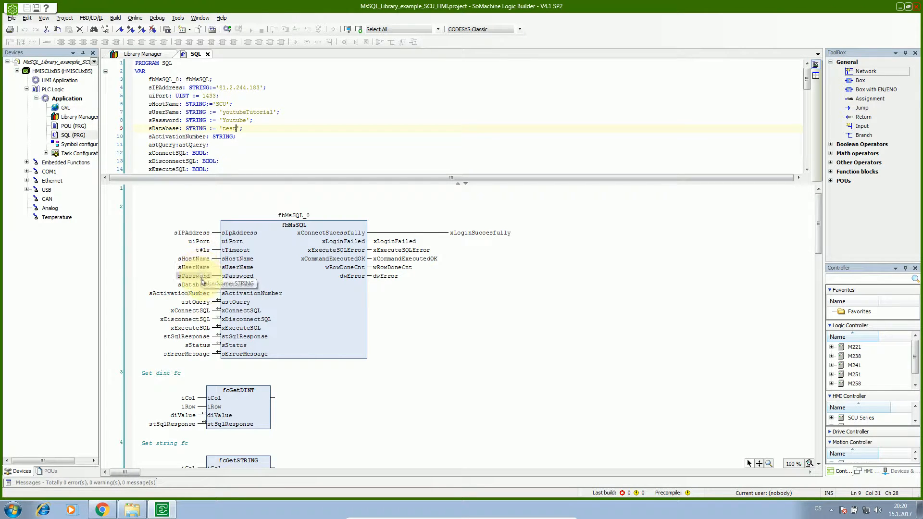
{"action": "left_click", "coordinate": [199, 267]}
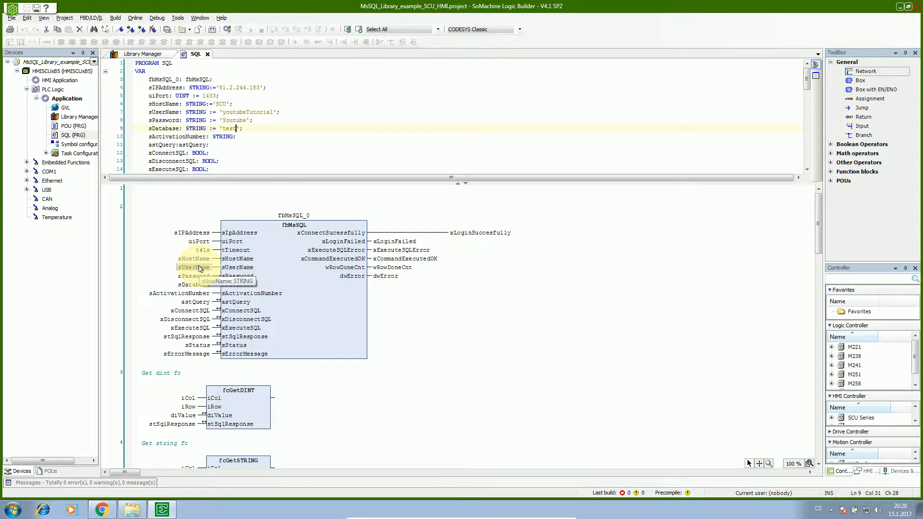
{"action": "left_click", "coordinate": [194, 276]}
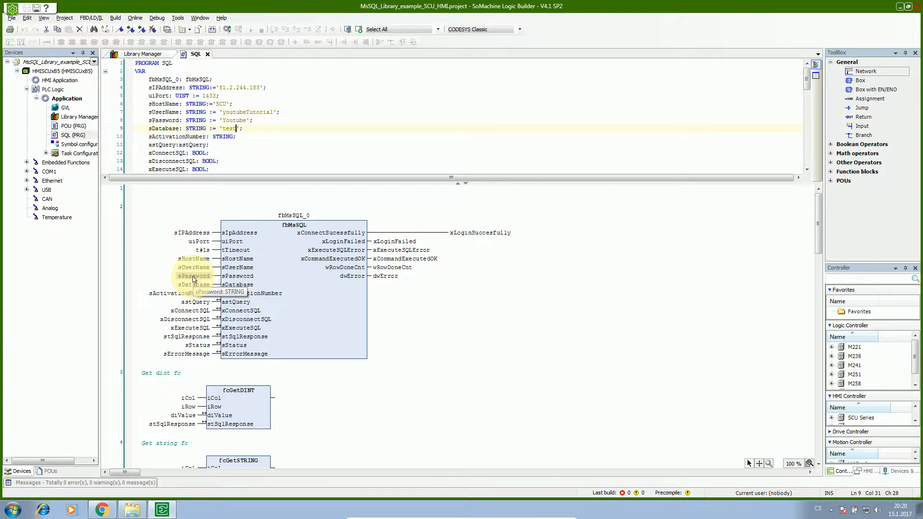
{"action": "left_click", "coordinate": [194, 285]}
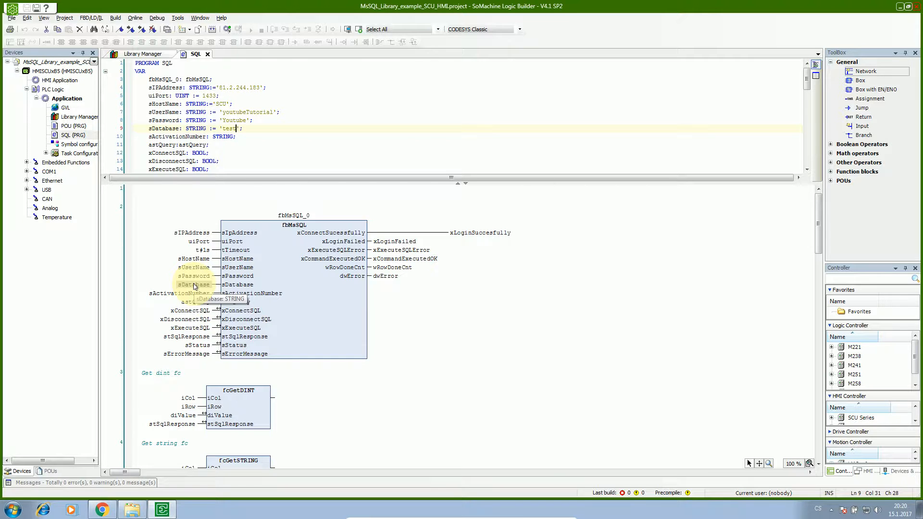
{"action": "left_click", "coordinate": [190, 294]}
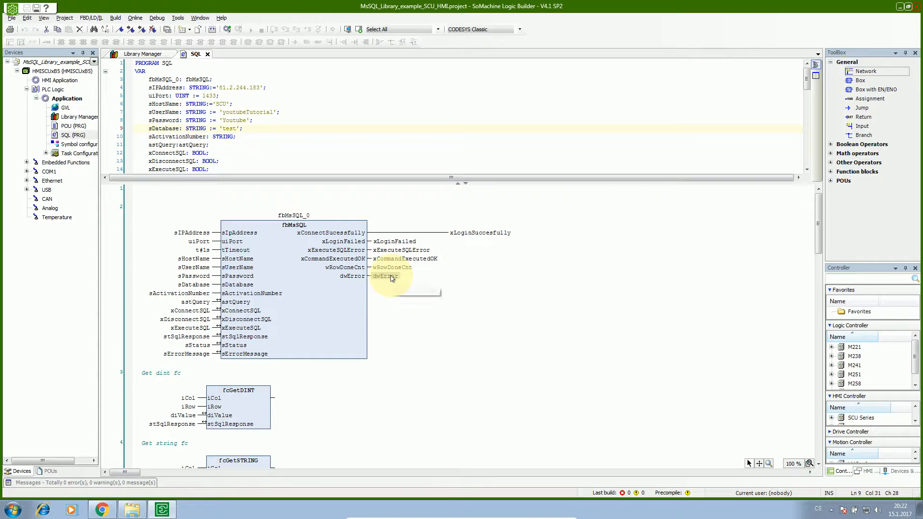
Examine the remaining SQL variable declarations, the fcGetDINT, fcGetSTRING, fcGetREAL and fcGetBool functions, and the visualization conversion networks
{"action": "scroll", "coordinate": [324, 335], "scroll_direction": "down", "scroll_amount": 3}
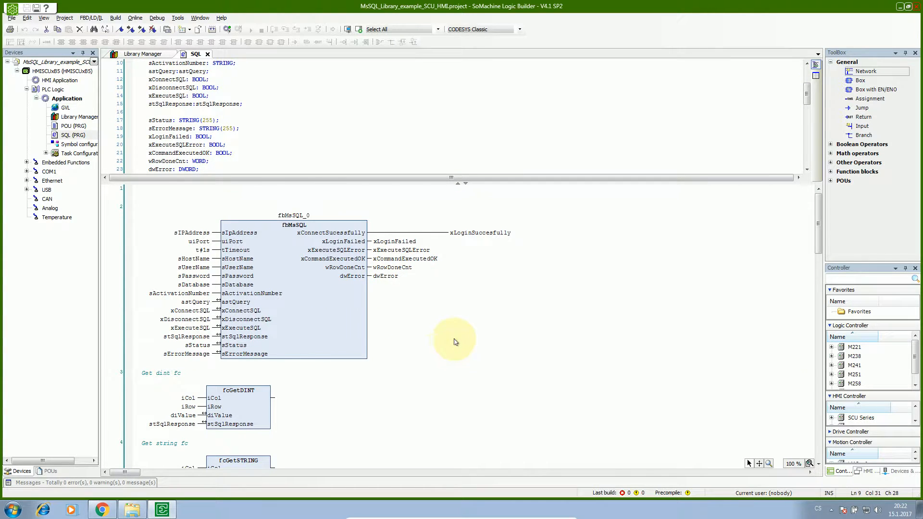
{"action": "left_click", "coordinate": [414, 345]}
{"action": "scroll", "coordinate": [307, 317], "scroll_direction": "down", "scroll_amount": 3}
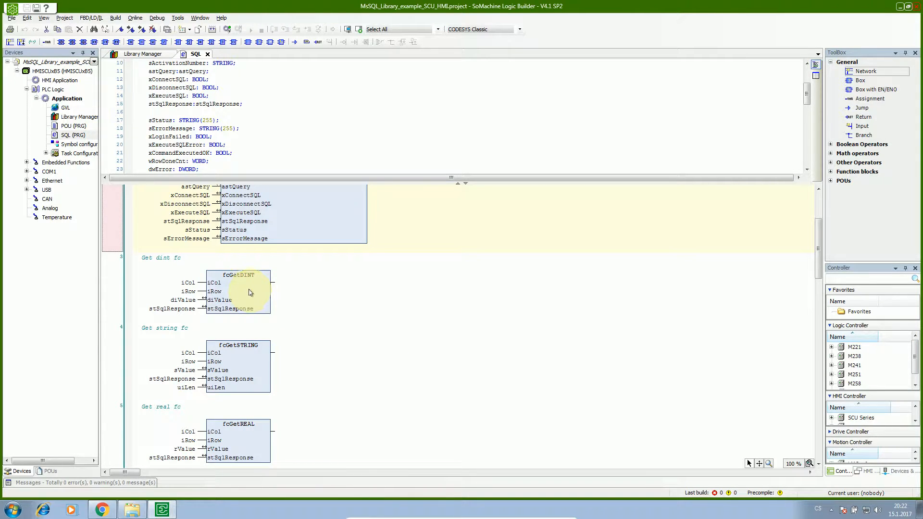
{"action": "scroll", "coordinate": [259, 370], "scroll_direction": "down", "scroll_amount": 5}
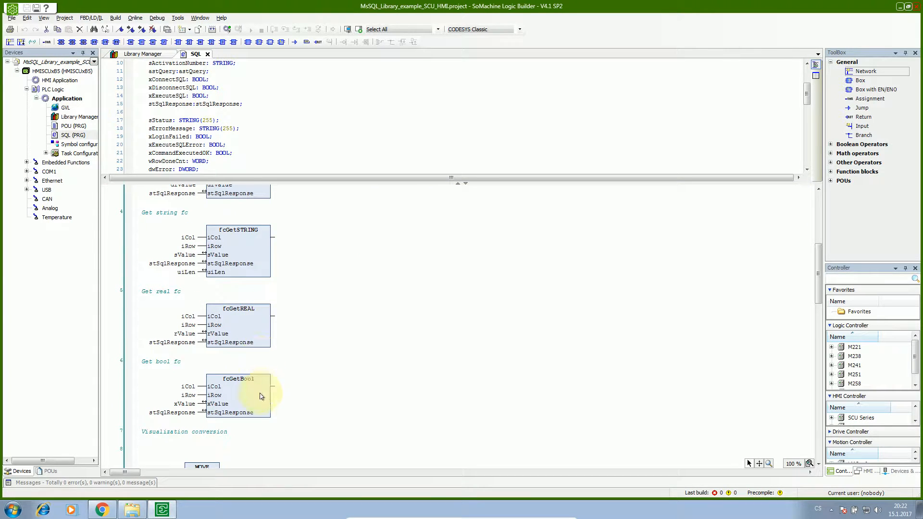
{"action": "scroll", "coordinate": [263, 390], "scroll_direction": "down", "scroll_amount": 5}
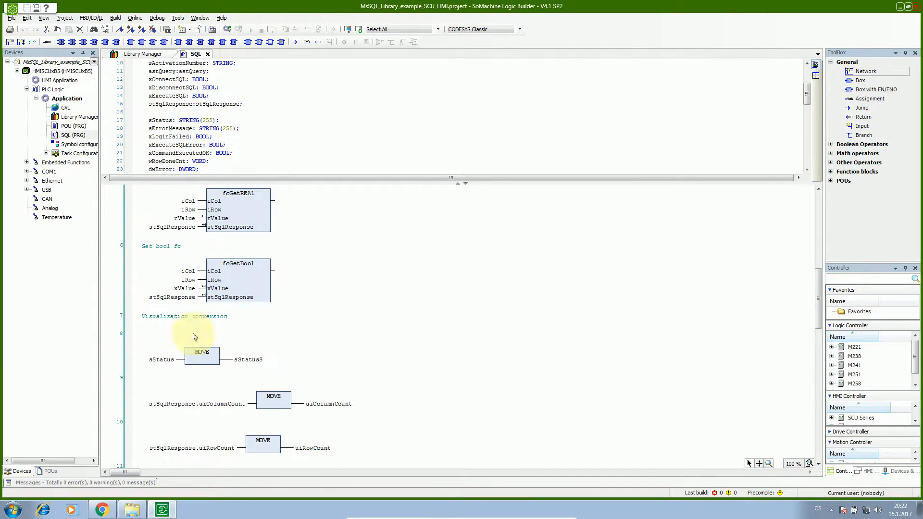
{"action": "left_click", "coordinate": [209, 379]}
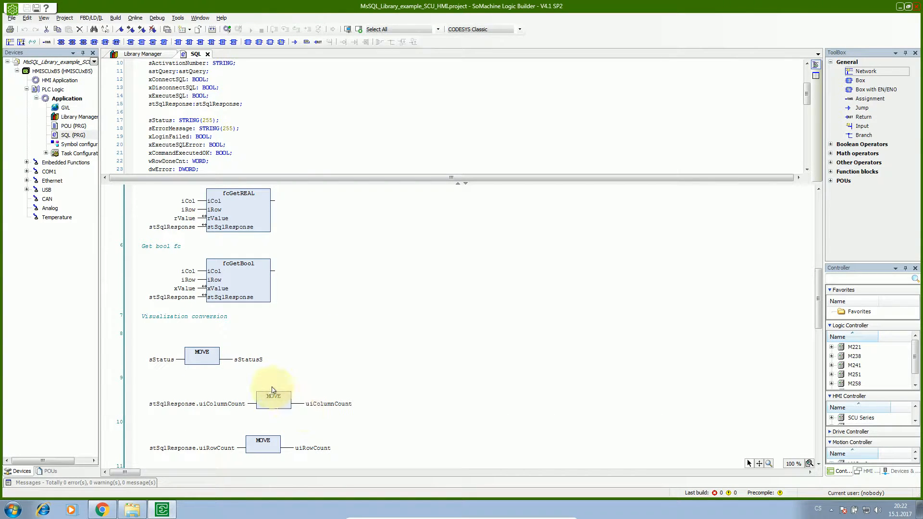
{"action": "scroll", "coordinate": [272, 367], "scroll_direction": "up", "scroll_amount": 10}
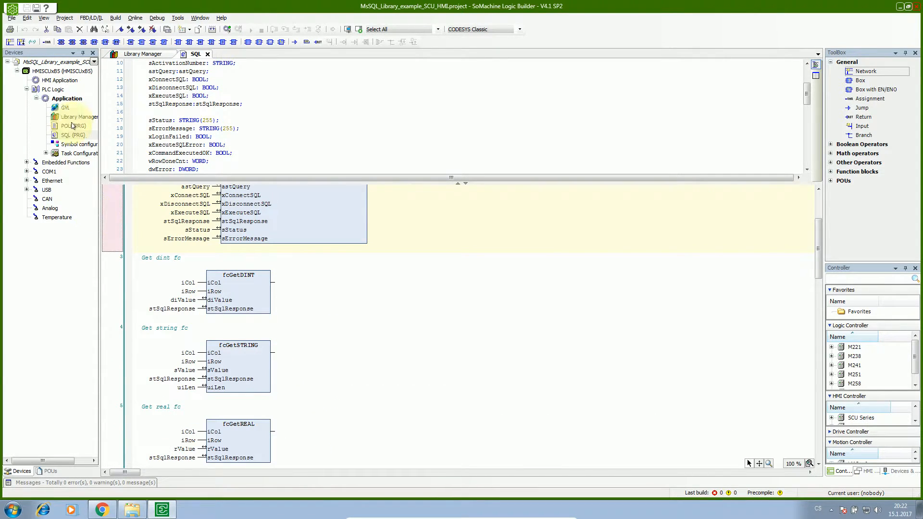
Open the HMI Application in a maximized Vijeo-Frame and view its SQL_Settings and Panel1 base panels
{"action": "double_click", "coordinate": [62, 80]}
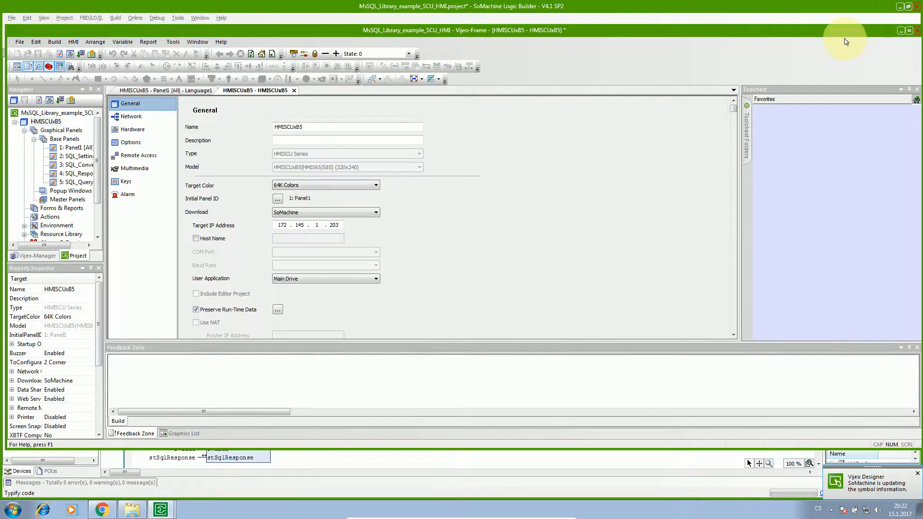
{"action": "left_click", "coordinate": [909, 31]}
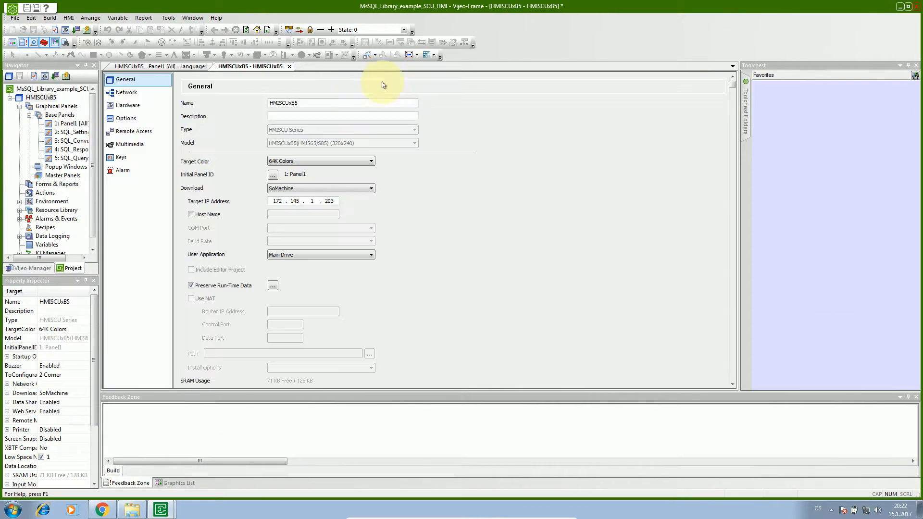
{"action": "double_click", "coordinate": [70, 131]}
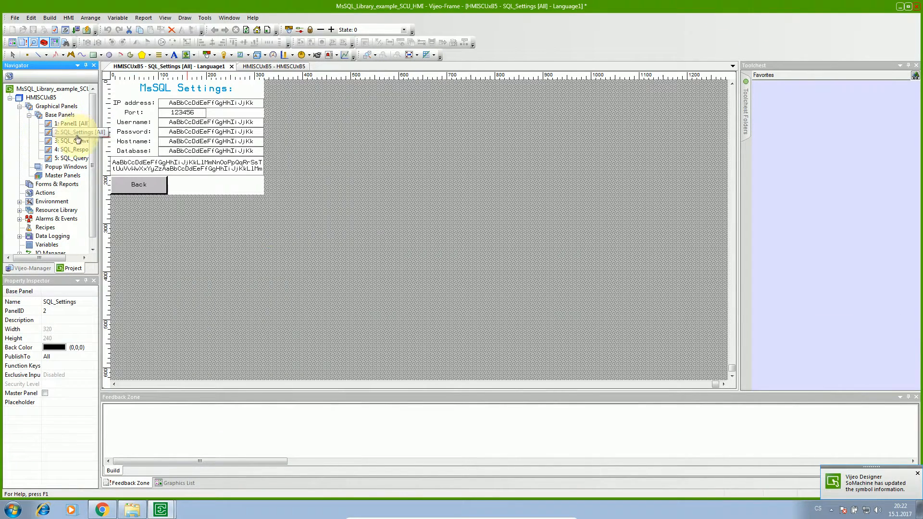
{"action": "key", "text": "alt+Tab"}
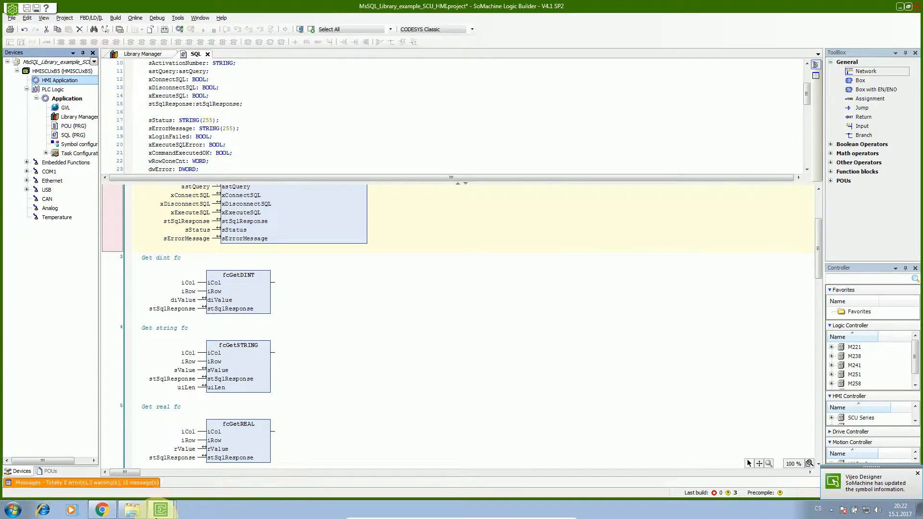
{"action": "mouse_move", "coordinate": [161, 508]}
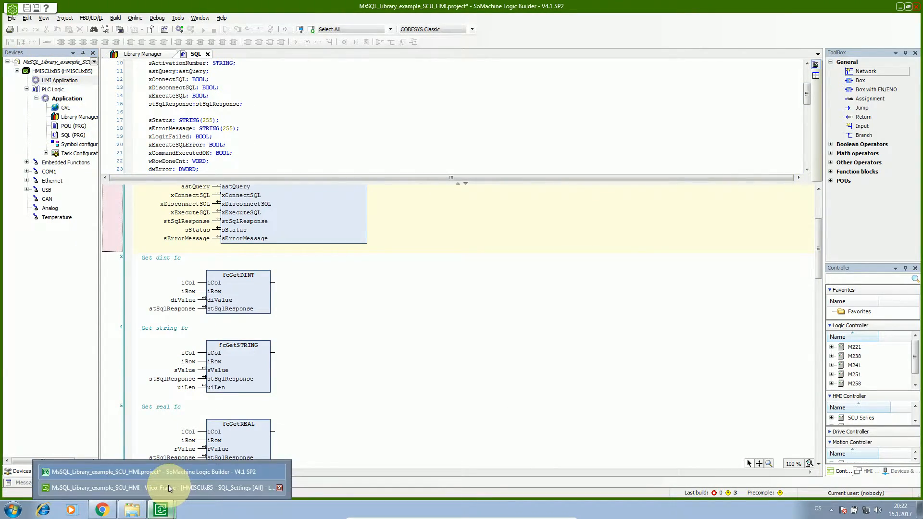
{"action": "left_click", "coordinate": [168, 488]}
{"action": "double_click", "coordinate": [67, 123]}
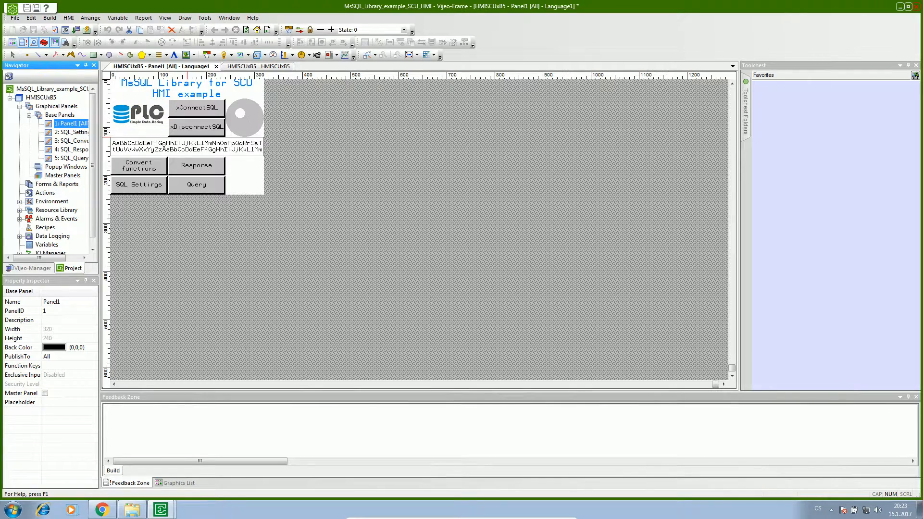
Switch to the full-screen remote desktop of the SQL server and close the running Management Studio
{"action": "left_click_drag", "start_coordinate": [0, 336], "coordinate": [453, 0]}
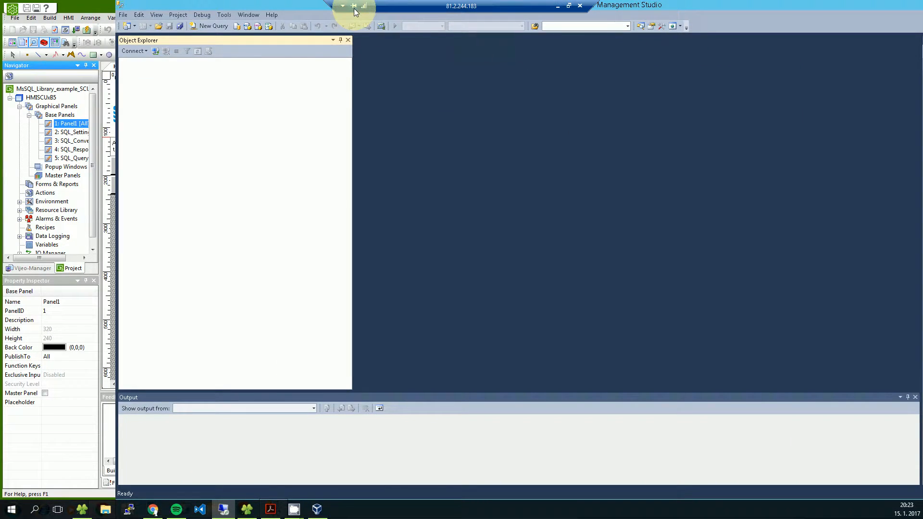
{"action": "double_click", "coordinate": [446, 9]}
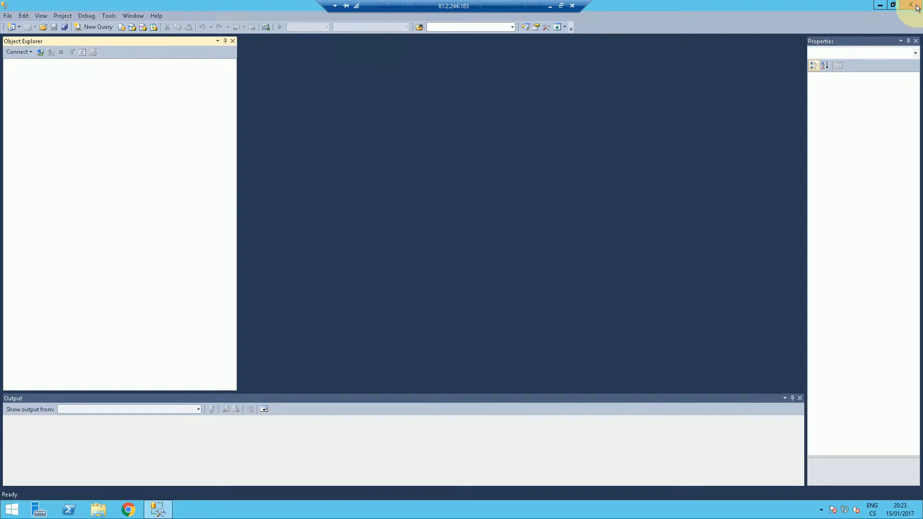
{"action": "left_click", "coordinate": [915, 7]}
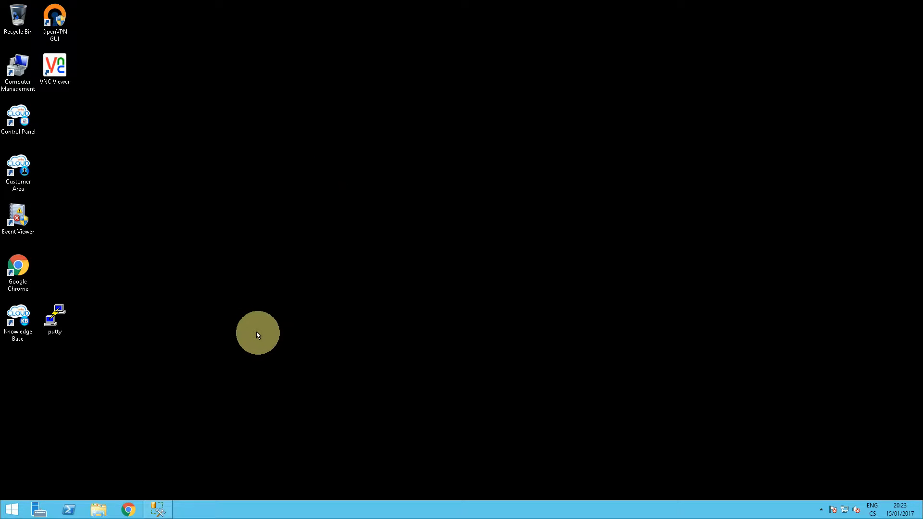
{"action": "left_click", "coordinate": [162, 508]}
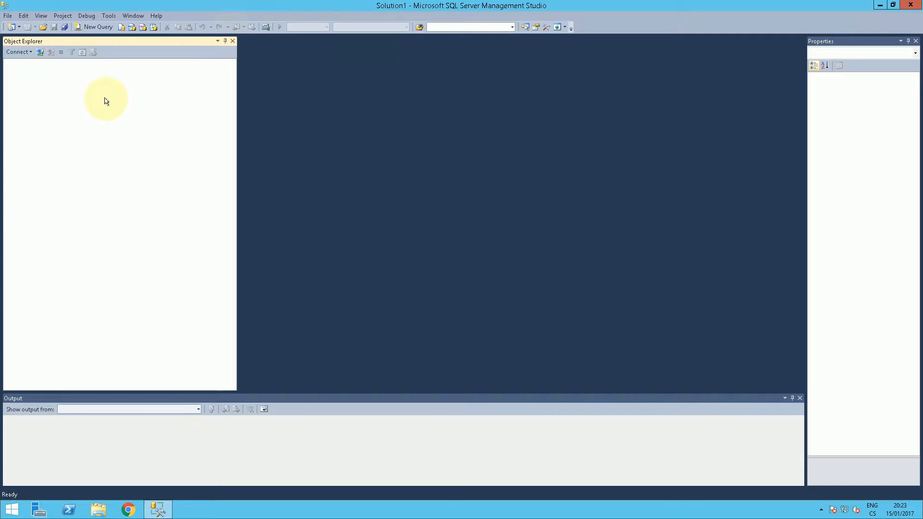
{"action": "left_click", "coordinate": [910, 5]}
Start SQL Server 2014 Management Studio and connect to the REPORT-SERVER\SQLEXPRESS database engine with Windows Authentication
{"action": "left_click", "coordinate": [10, 510]}
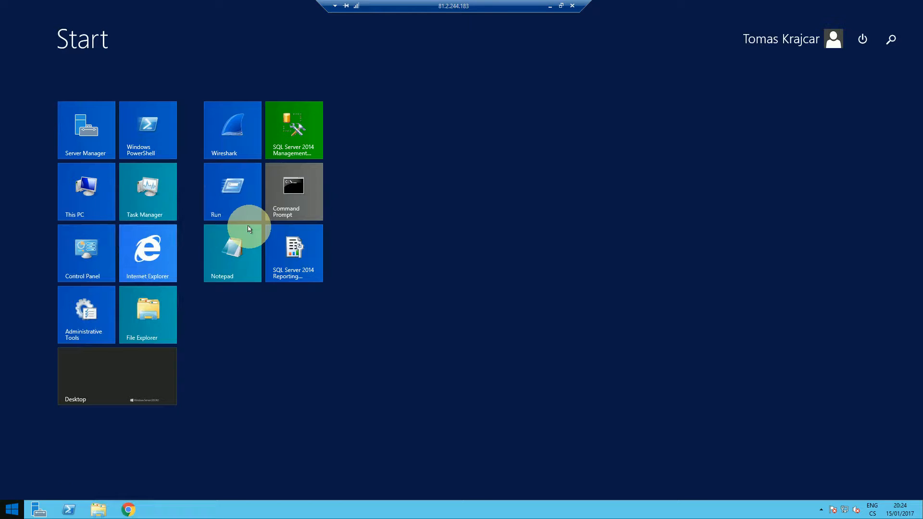
{"action": "left_click", "coordinate": [289, 120]}
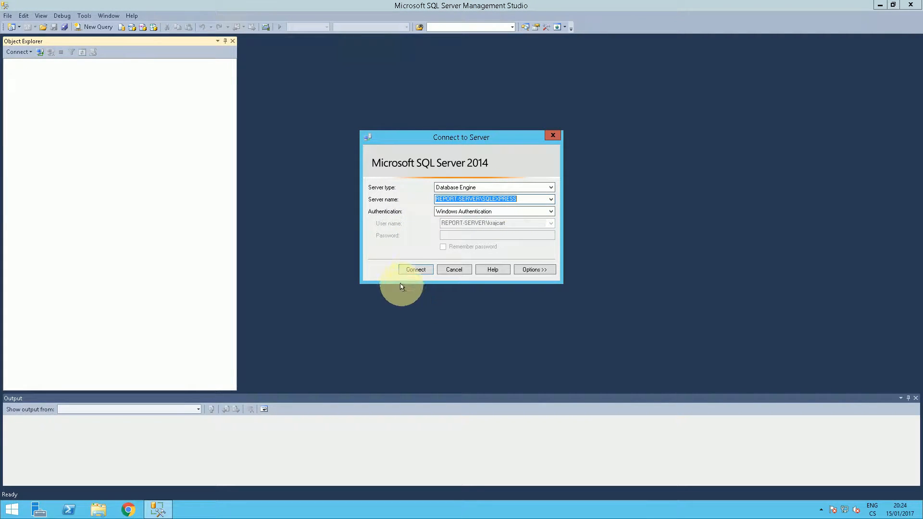
{"action": "left_click", "coordinate": [411, 268]}
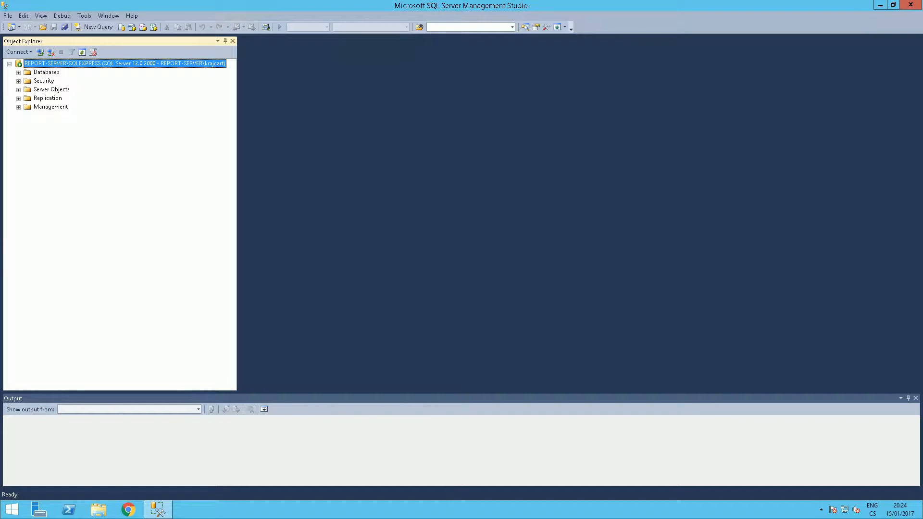
In the server's security properties, select SQL Server and Windows Authentication mode and accept the settings
{"action": "right_click", "coordinate": [99, 64]}
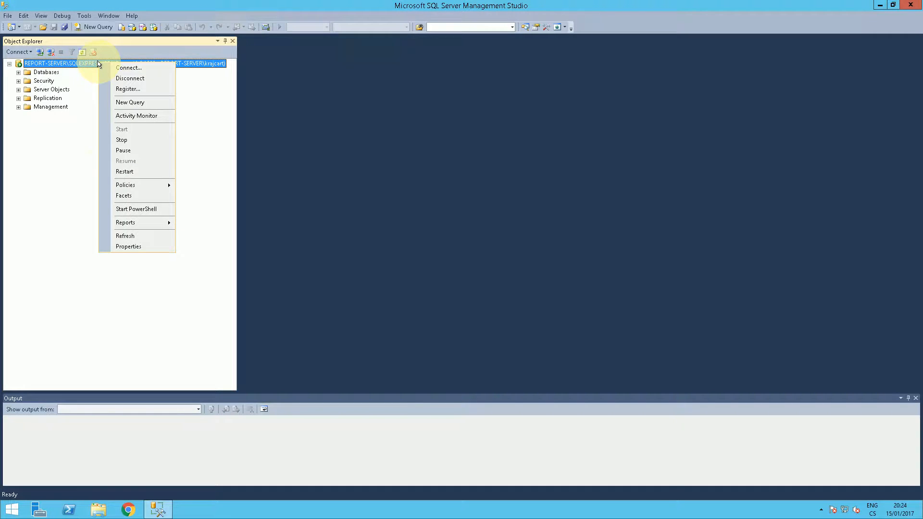
{"action": "left_click", "coordinate": [140, 250]}
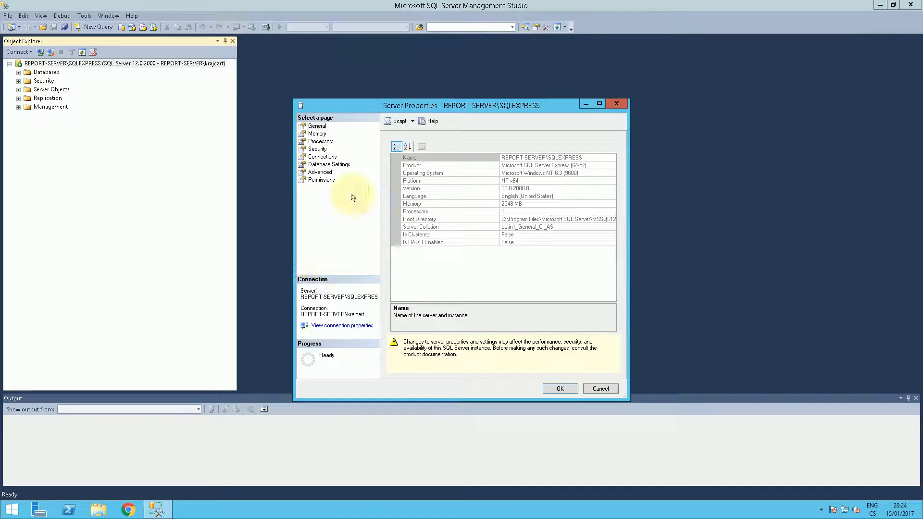
{"action": "left_click", "coordinate": [328, 179]}
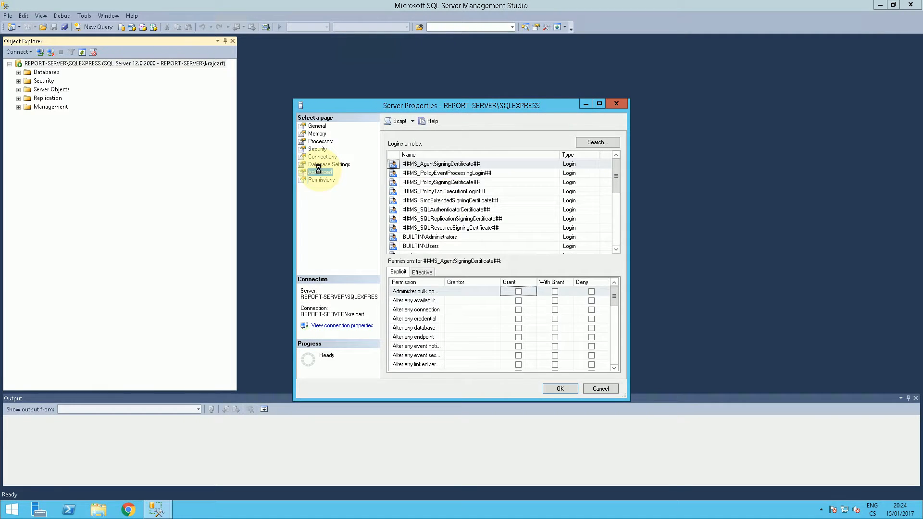
{"action": "left_click", "coordinate": [320, 171]}
{"action": "left_click", "coordinate": [316, 156]}
{"action": "left_click", "coordinate": [313, 149]}
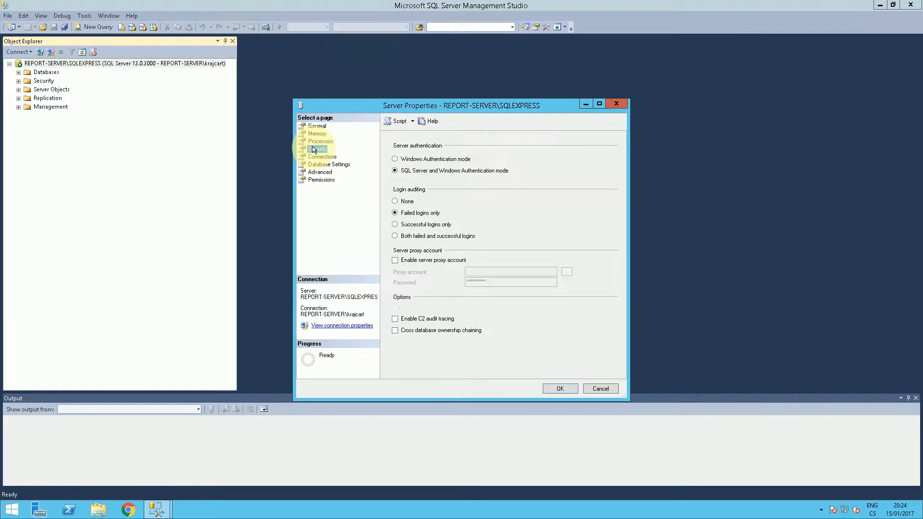
{"action": "left_click", "coordinate": [432, 171]}
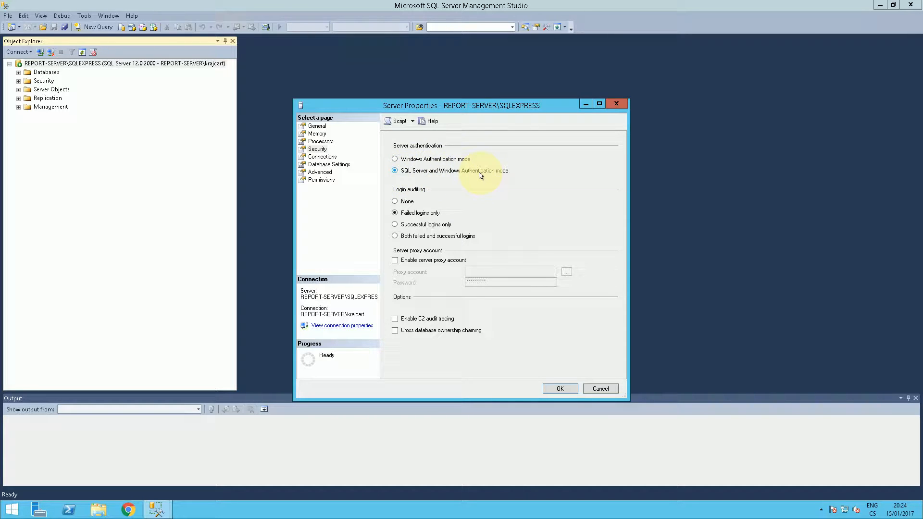
{"action": "left_click", "coordinate": [559, 388]}
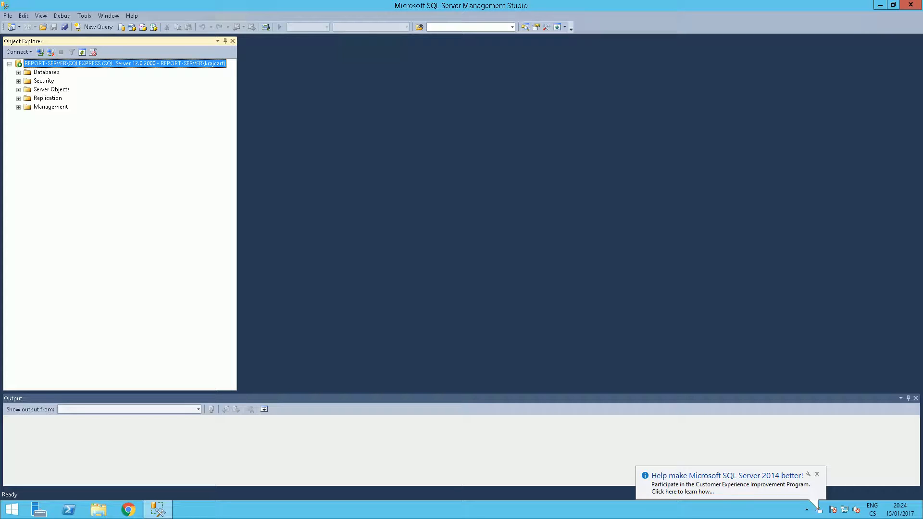
{"action": "left_click", "coordinate": [19, 72]}
{"action": "left_click", "coordinate": [19, 72]}
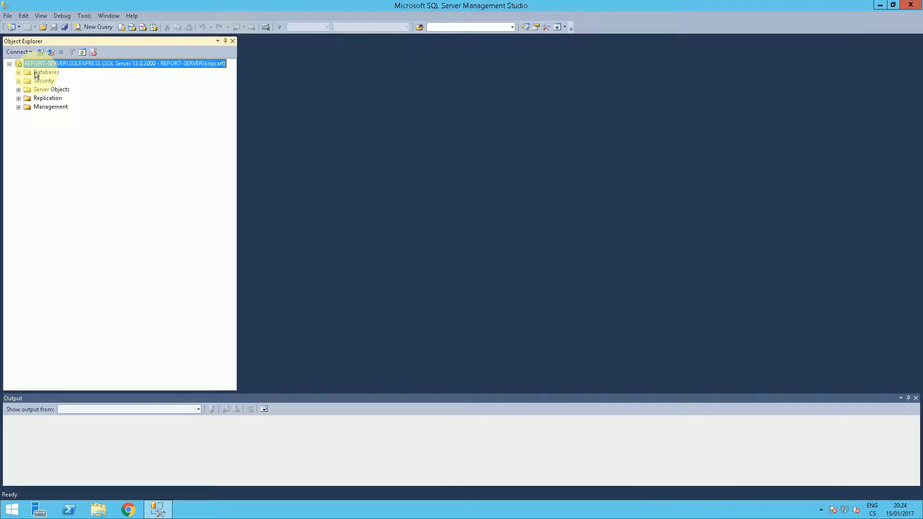
{"action": "right_click", "coordinate": [36, 75]}
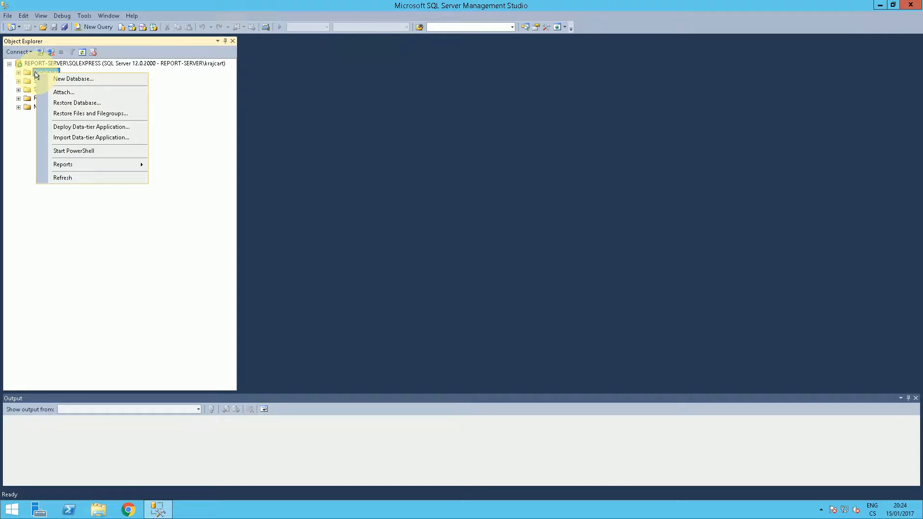
{"action": "left_click", "coordinate": [76, 82]}
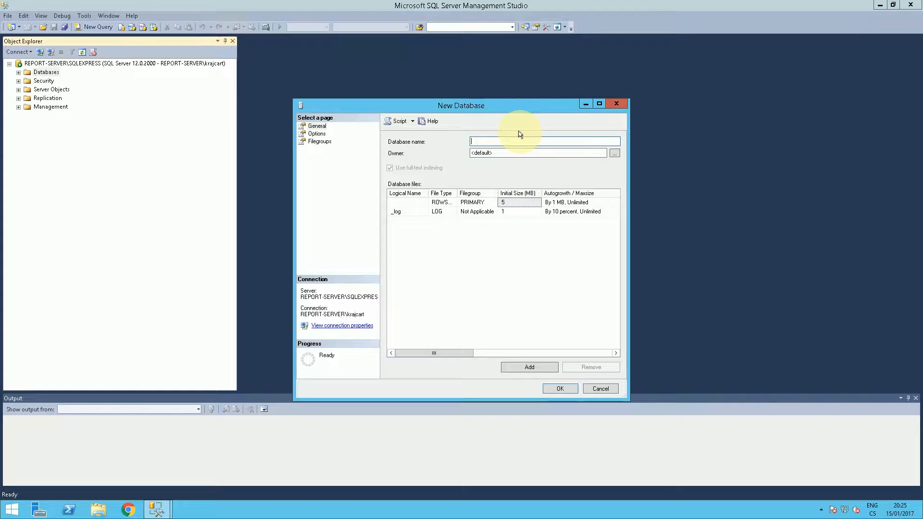
{"action": "type", "text": "MyNewDatabase"}
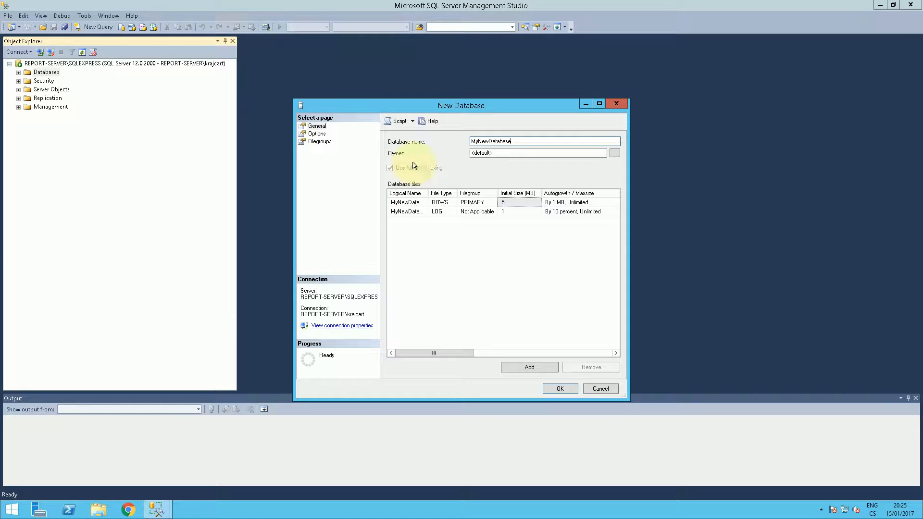
{"action": "left_click", "coordinate": [562, 390]}
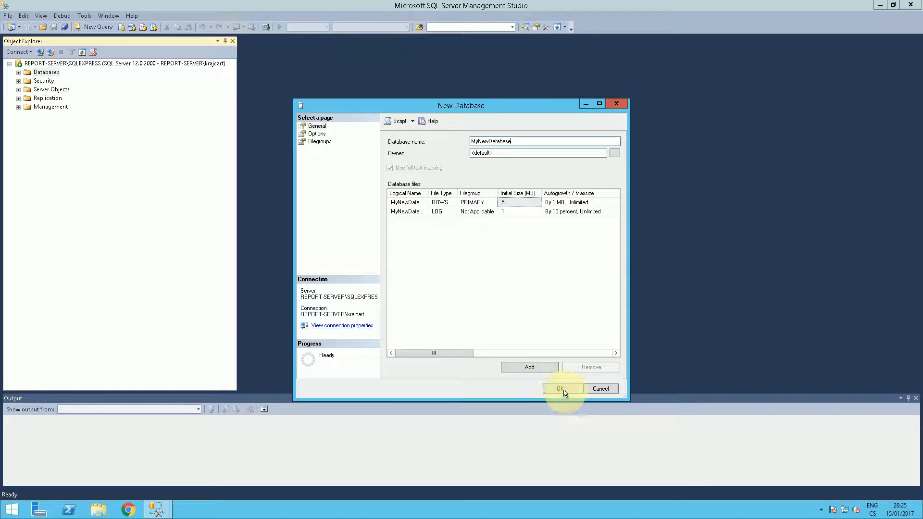
{"action": "left_click", "coordinate": [598, 389]}
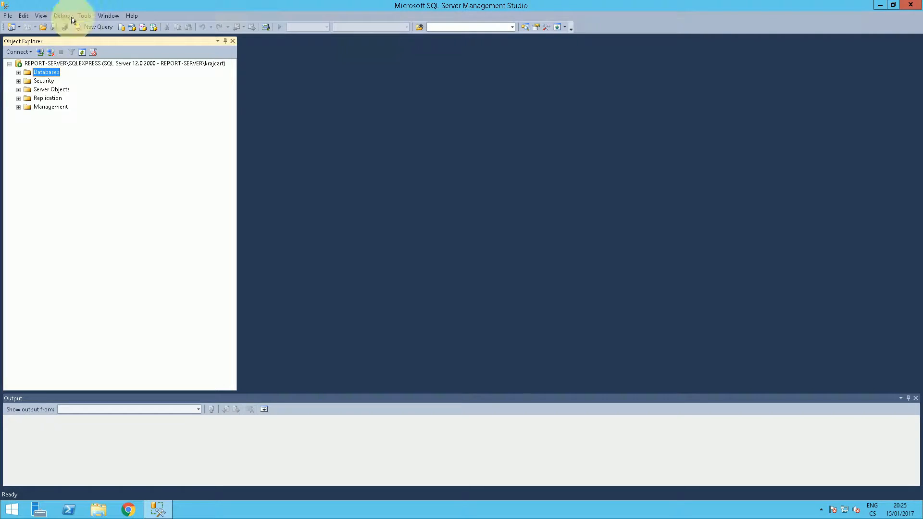
Start a new server login named youtubeTutorial with SQL Server authentication, entering and confirming the login password
{"action": "left_click", "coordinate": [43, 80]}
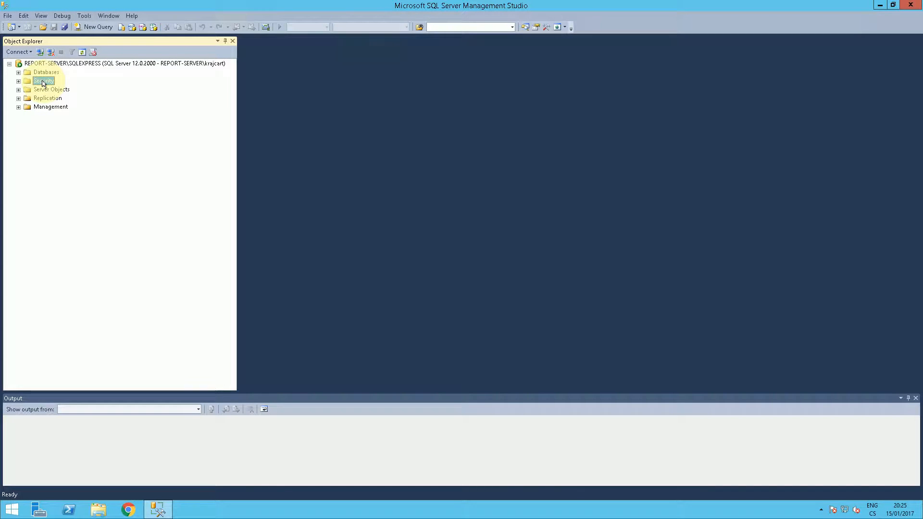
{"action": "right_click", "coordinate": [43, 82]}
{"action": "mouse_move", "coordinate": [66, 87]}
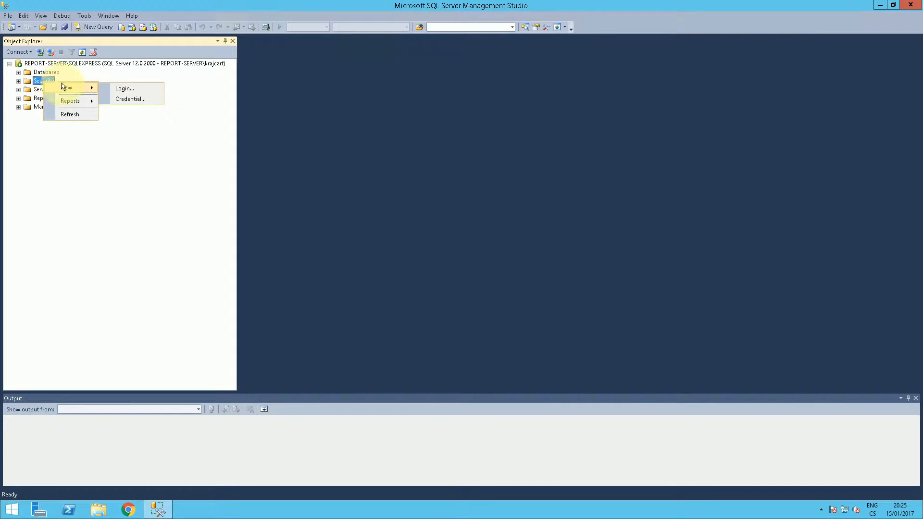
{"action": "left_click", "coordinate": [123, 88]}
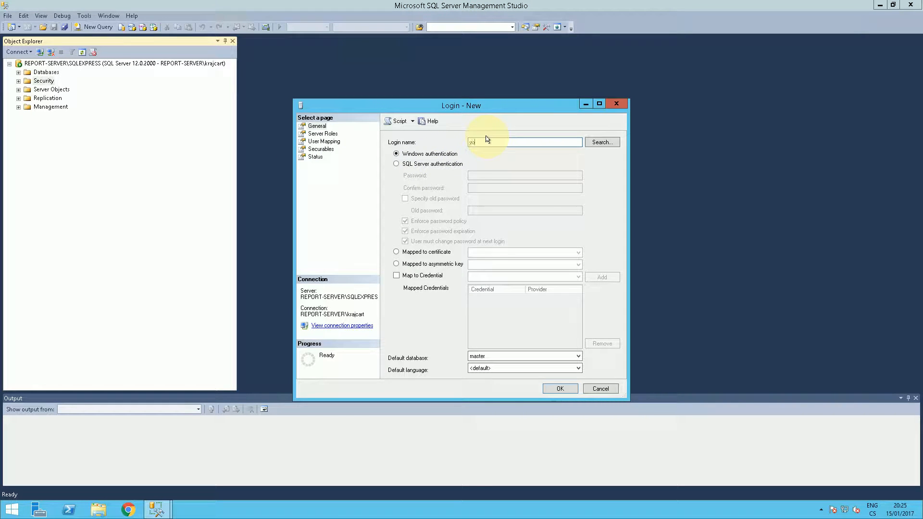
{"action": "type", "text": "youtubeTutorial"}
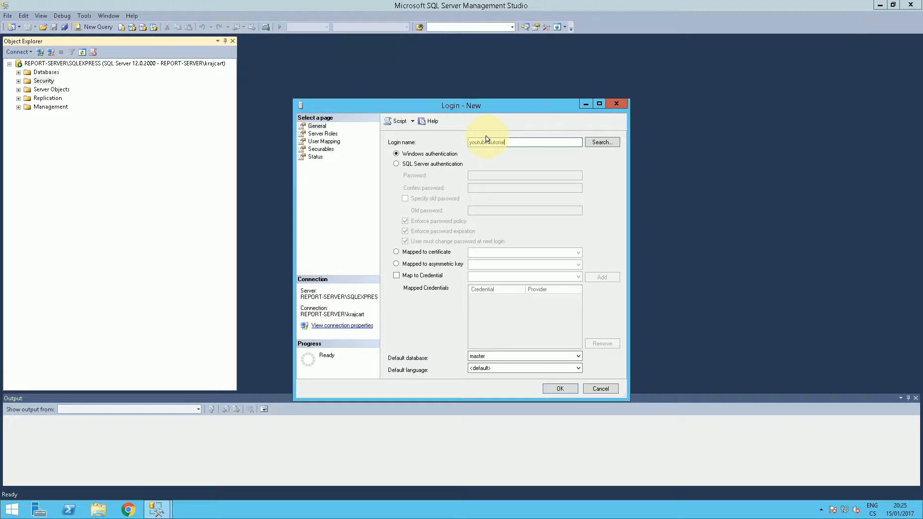
{"action": "left_click", "coordinate": [454, 164]}
{"action": "left_click", "coordinate": [485, 174]}
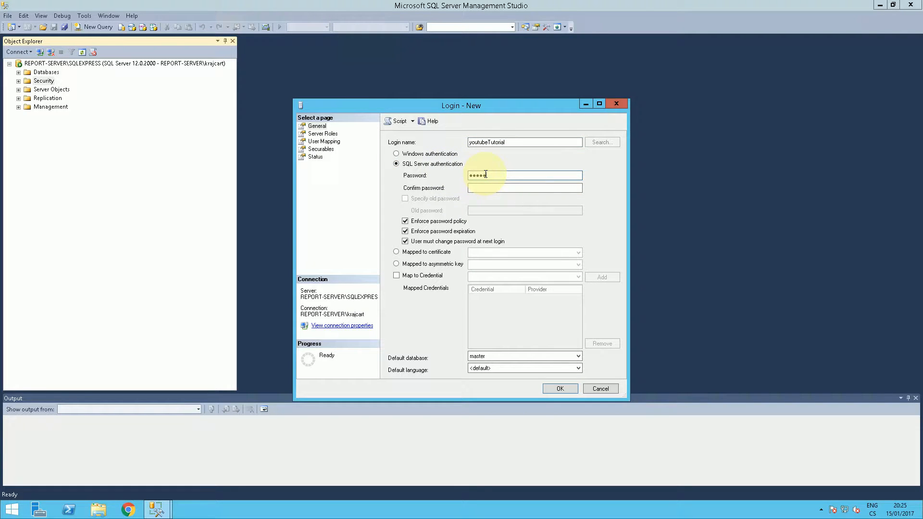
{"action": "type", "text": "•"}
Turn off password policy enforcement for the new login and set its default database to test
{"action": "left_click", "coordinate": [431, 222]}
{"action": "left_click", "coordinate": [509, 356]}
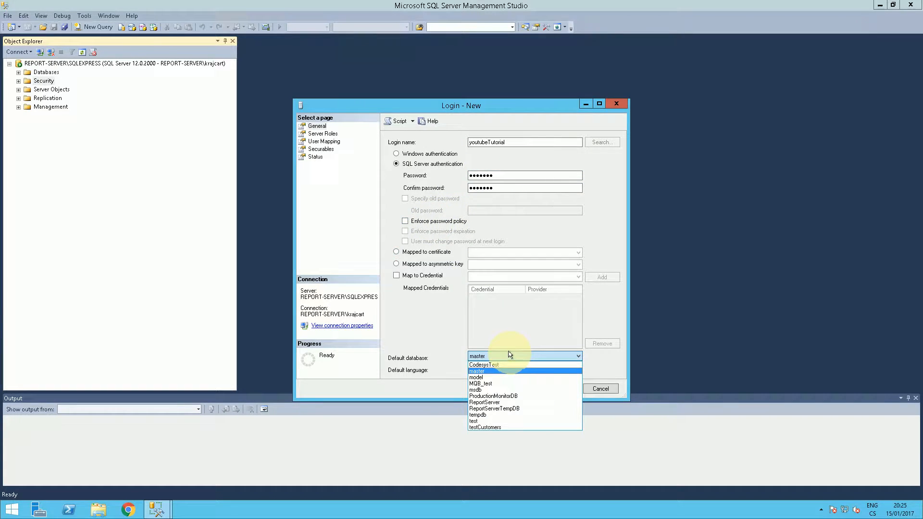
{"action": "left_click", "coordinate": [490, 421]}
Map the login to the test database with the db_datareader and db_datawriter roles, and create the login
{"action": "left_click", "coordinate": [316, 134]}
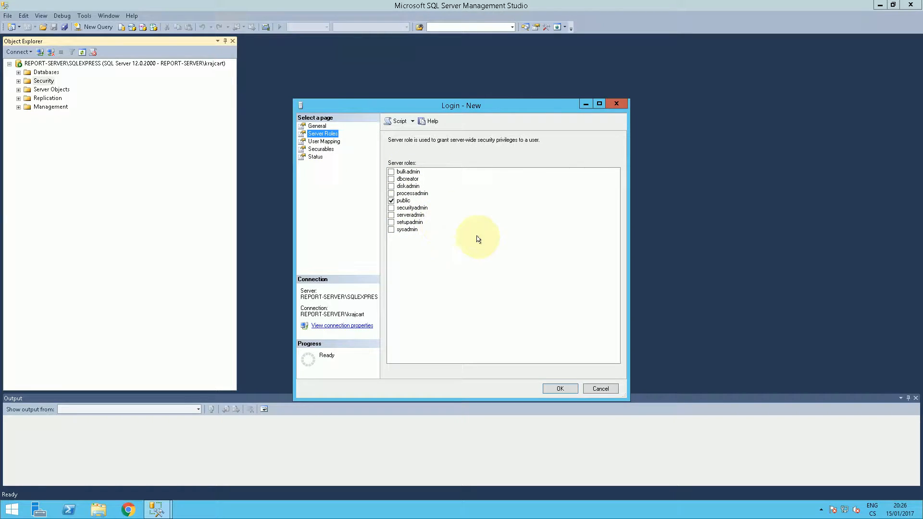
{"action": "left_click", "coordinate": [333, 143]}
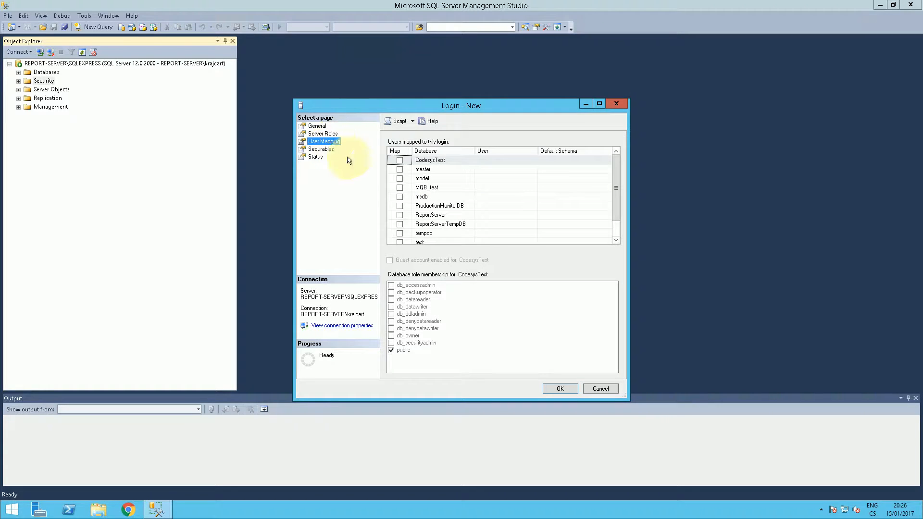
{"action": "left_click", "coordinate": [399, 242]}
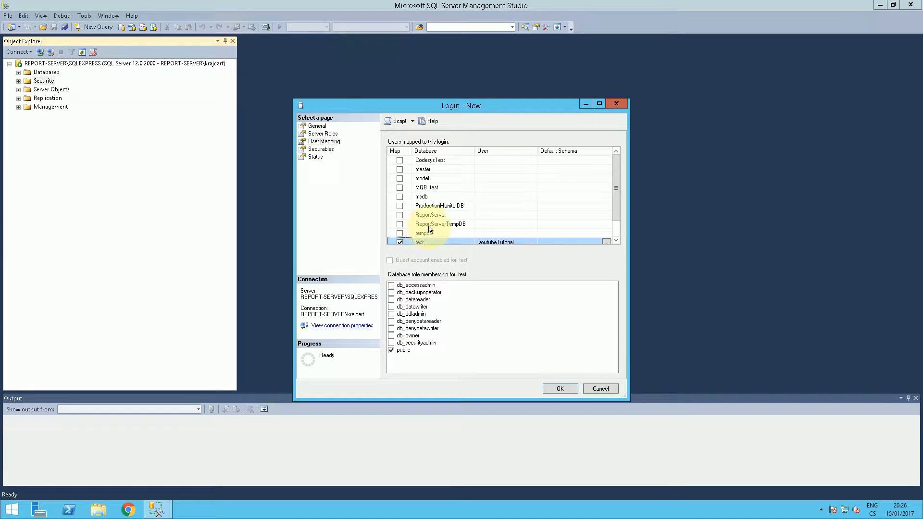
{"action": "scroll", "coordinate": [463, 233], "scroll_direction": "down", "scroll_amount": 1}
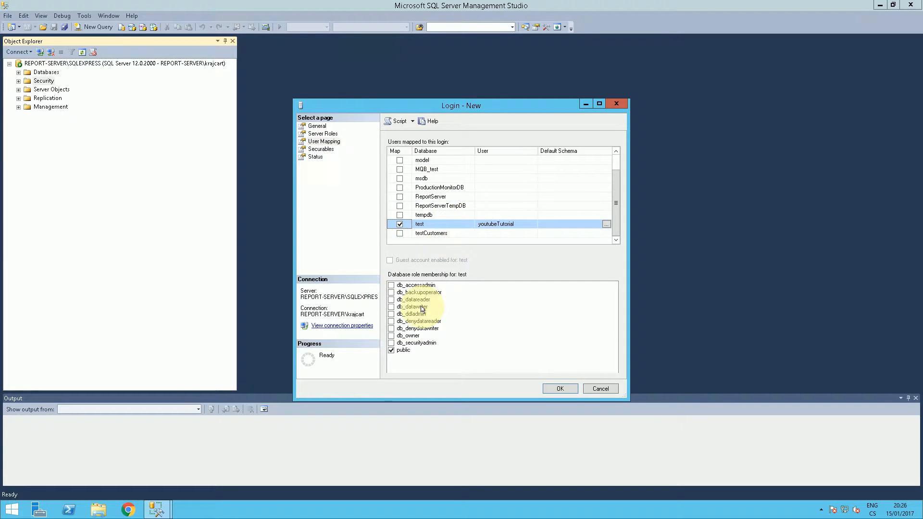
{"action": "left_click", "coordinate": [390, 300]}
{"action": "left_click", "coordinate": [391, 307]}
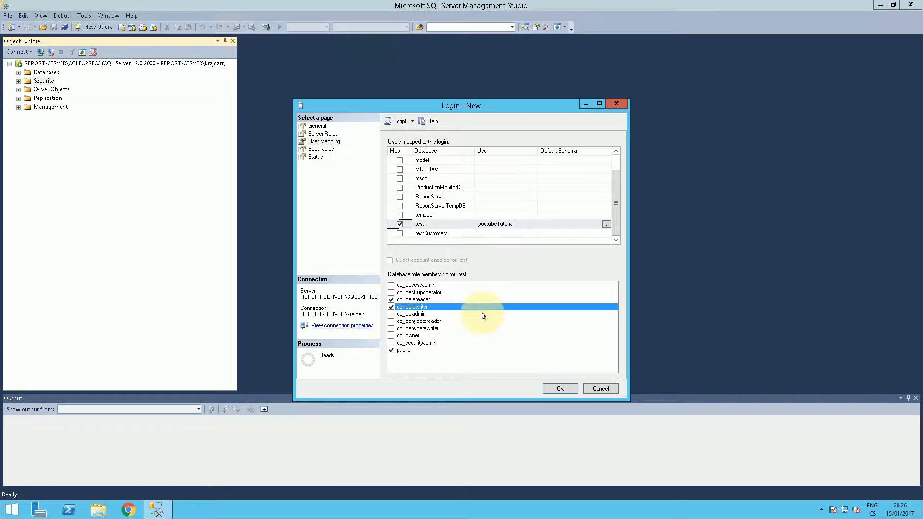
{"action": "left_click", "coordinate": [557, 389]}
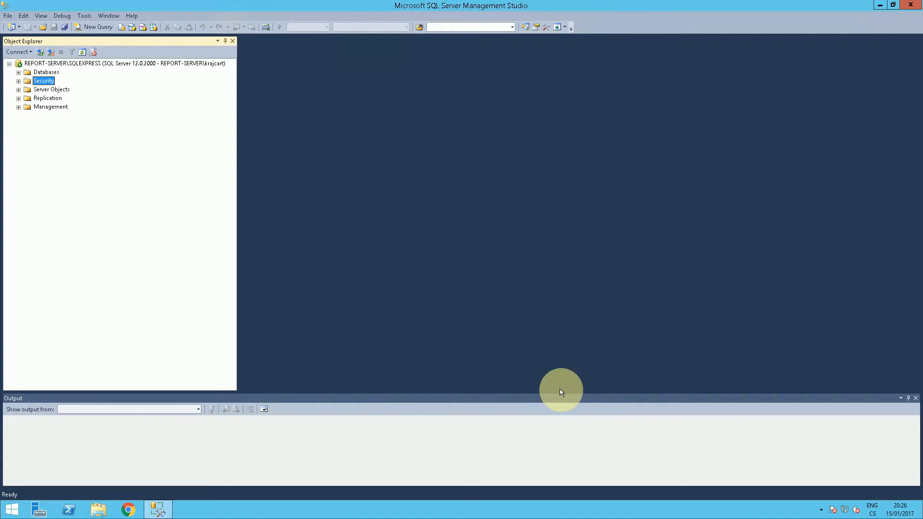
Check the list of logins in the server's Security folder and collapse the folder again
{"action": "double_click", "coordinate": [39, 82]}
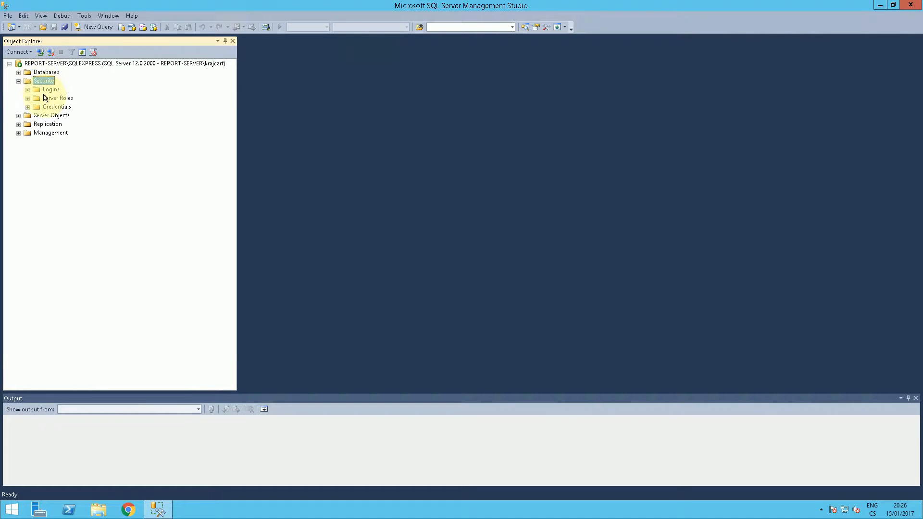
{"action": "double_click", "coordinate": [45, 90]}
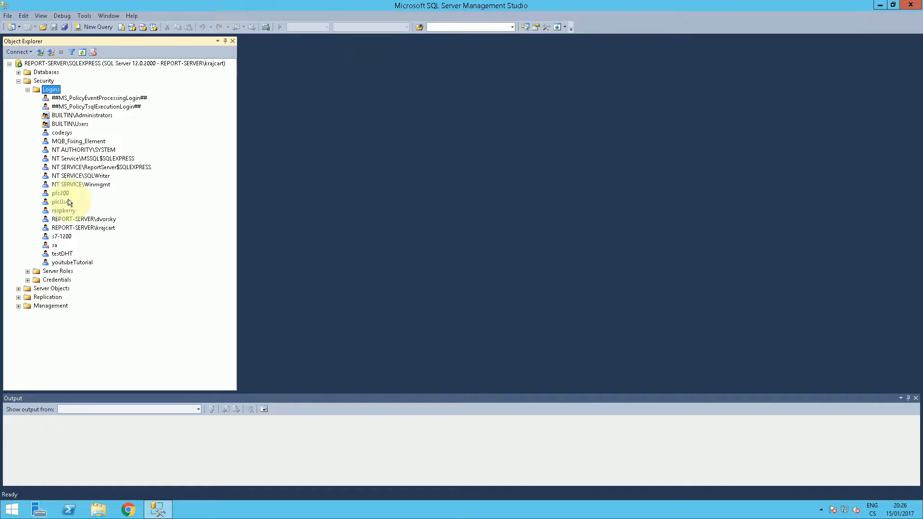
{"action": "left_click", "coordinate": [18, 81]}
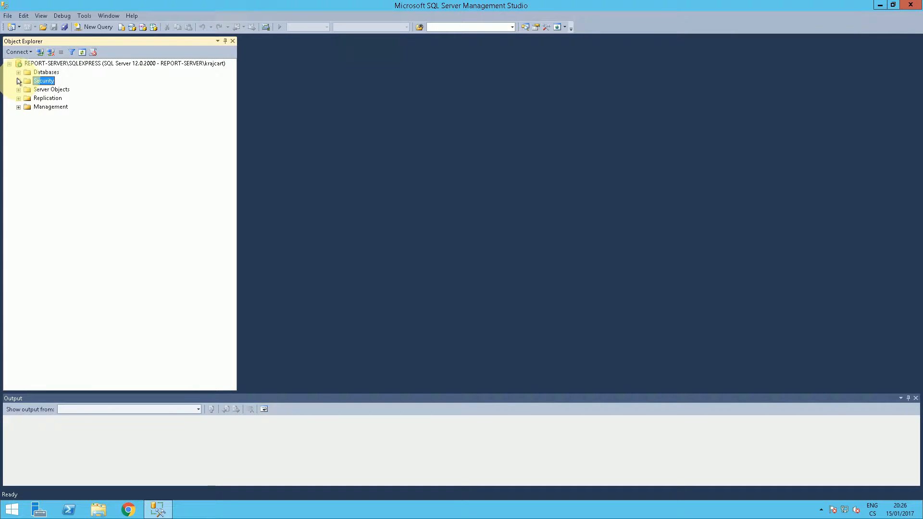
Start designing a new table in the test database
{"action": "left_click", "coordinate": [18, 72]}
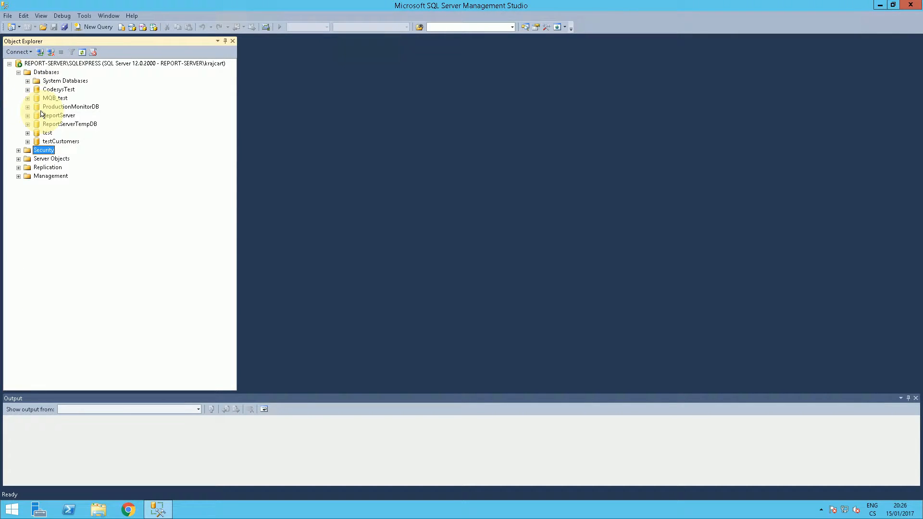
{"action": "left_click", "coordinate": [27, 132]}
{"action": "left_click", "coordinate": [37, 149]}
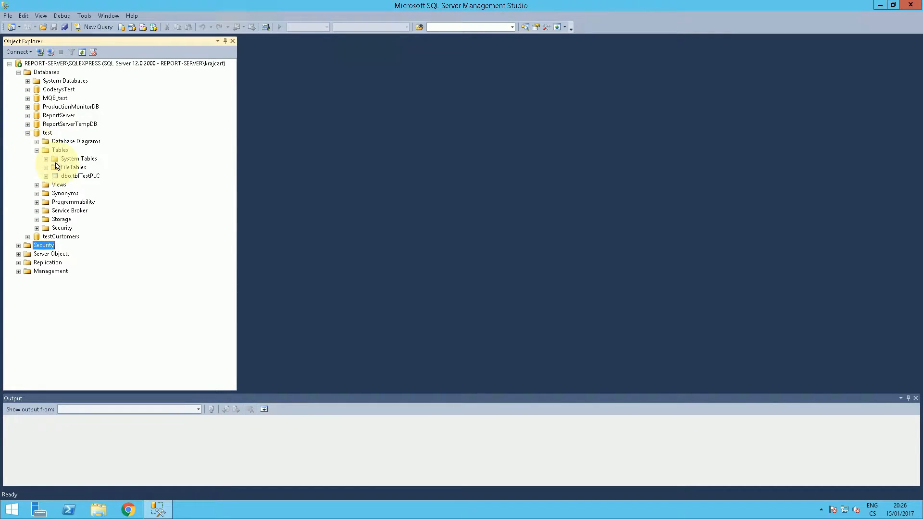
{"action": "left_click", "coordinate": [53, 150]}
{"action": "right_click", "coordinate": [53, 150]}
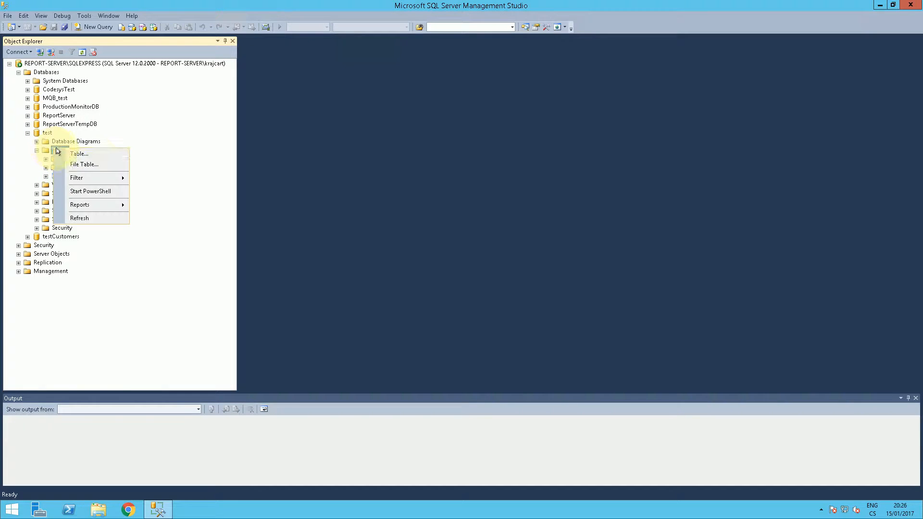
{"action": "left_click", "coordinate": [94, 153]}
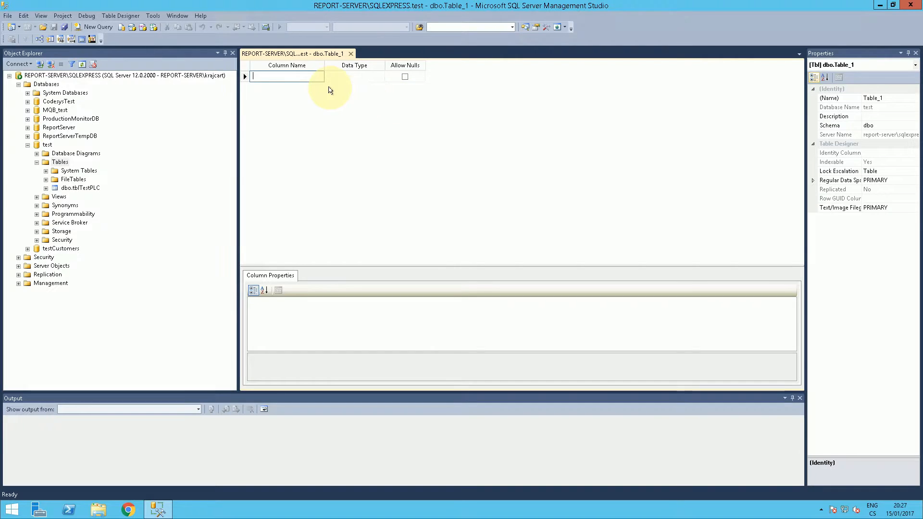
Define an ID column of type int that disallows nulls and make it the table's primary key
{"action": "type", "text": "ID"}
{"action": "key", "text": "Tab"}
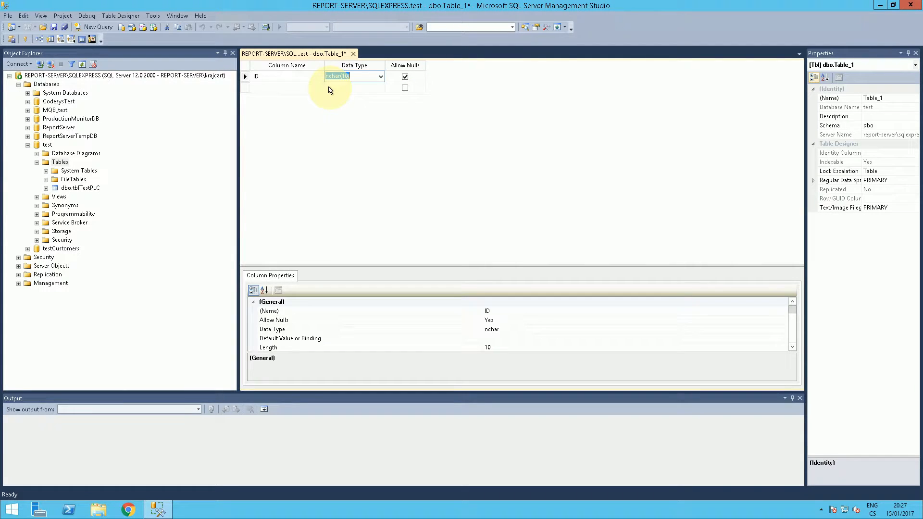
{"action": "type", "text": "bigint"}
{"action": "key", "text": "Tab"}
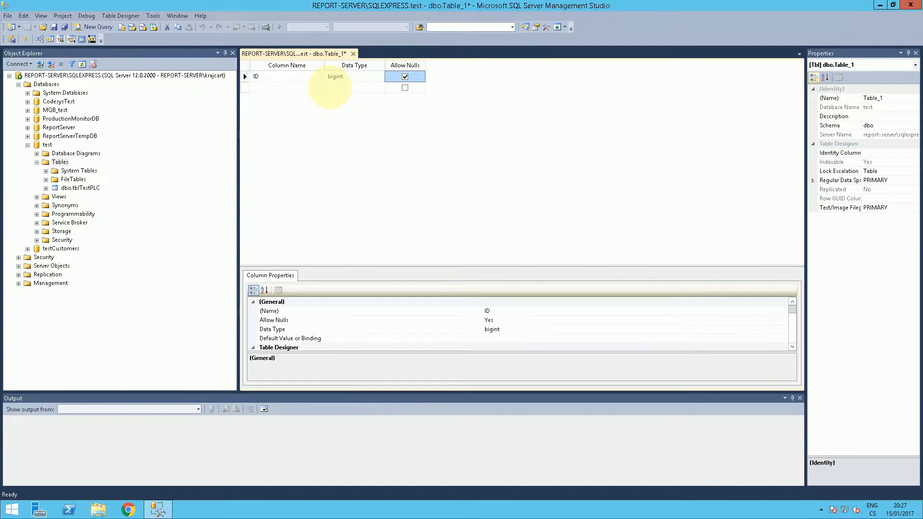
{"action": "left_click", "coordinate": [331, 77]}
{"action": "type", "text": "int"}
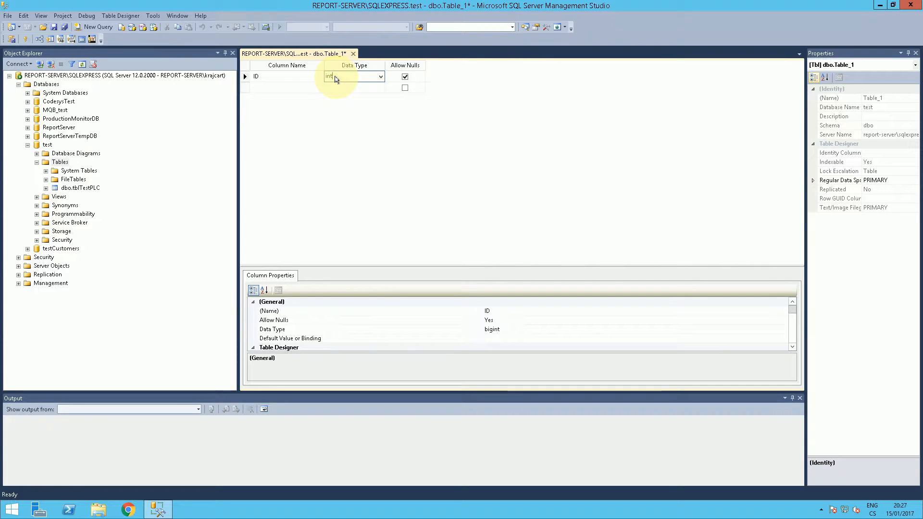
{"action": "key", "text": "Tab"}
{"action": "left_click", "coordinate": [404, 77]}
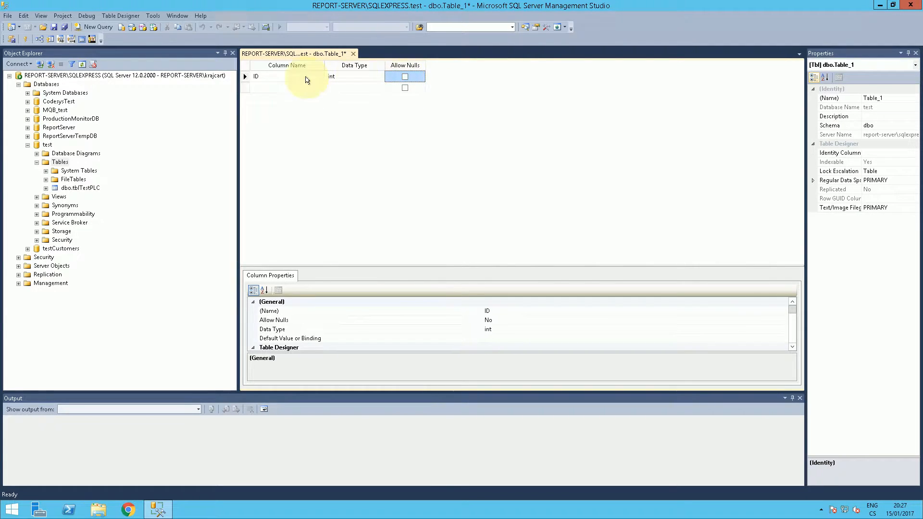
{"action": "right_click", "coordinate": [246, 78]}
{"action": "left_click", "coordinate": [279, 84]}
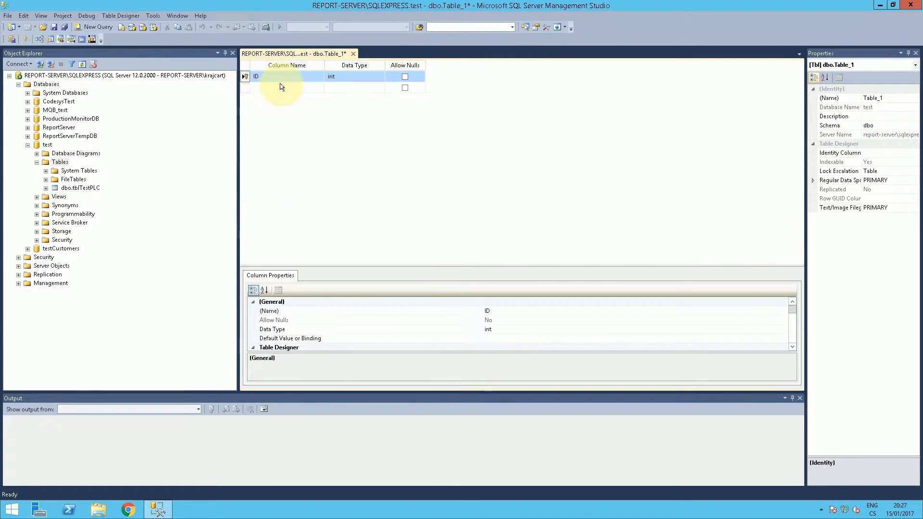
Add a Value column of type real that disallows nulls below the ID column
{"action": "left_click", "coordinate": [277, 88]}
{"action": "type", "text": "V"}
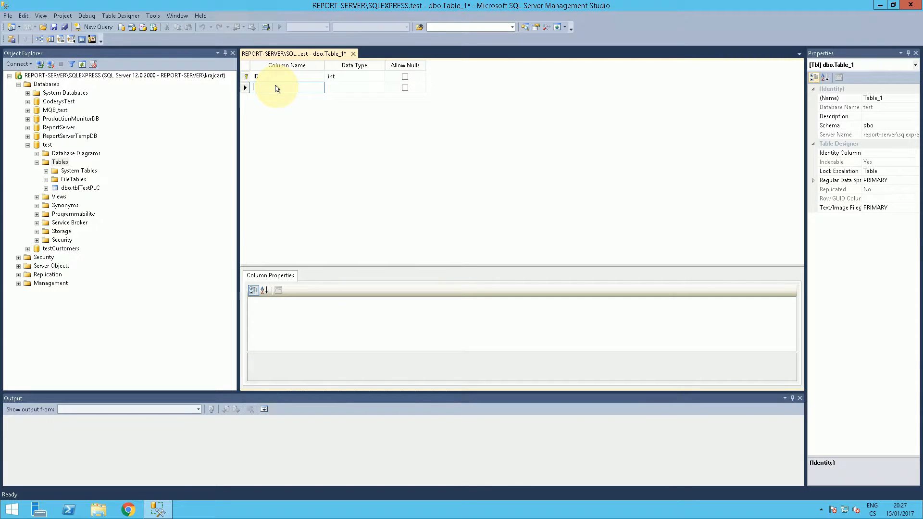
{"action": "type", "text": "alue"}
{"action": "key", "text": "Tab"}
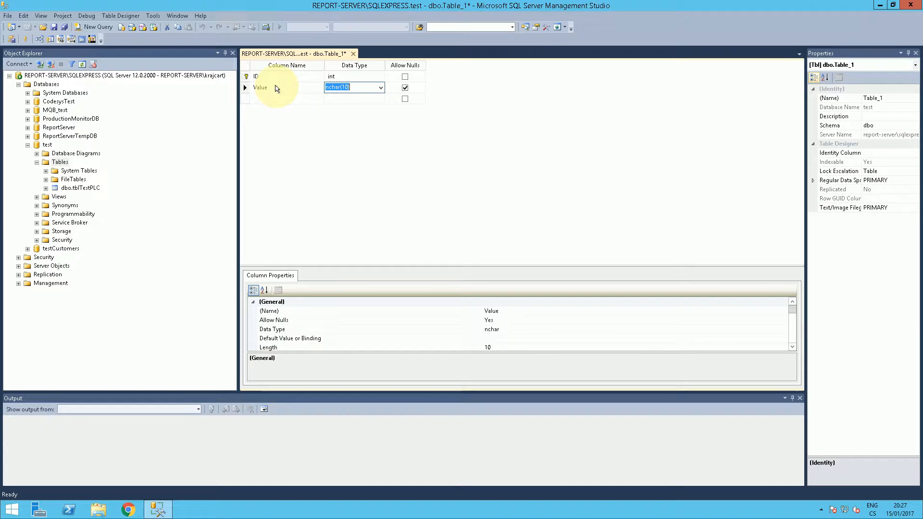
{"action": "type", "text": "int"}
{"action": "key", "text": "Tab"}
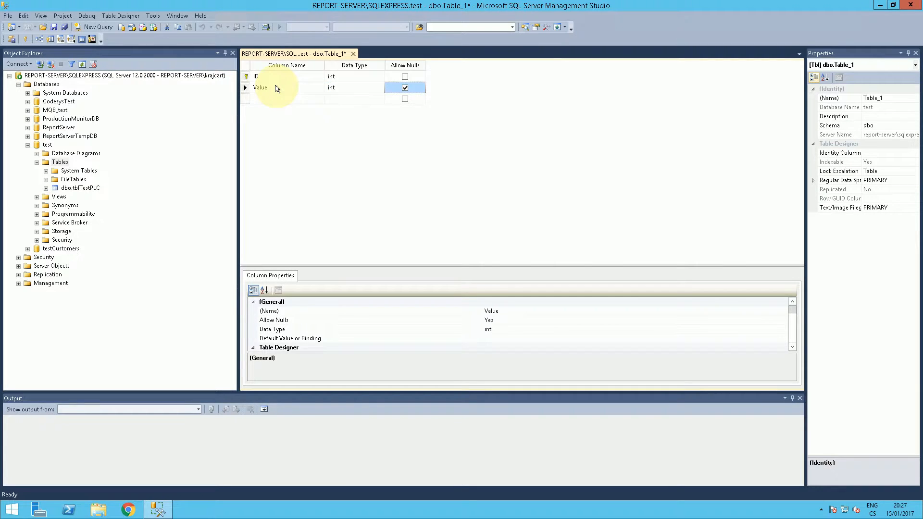
{"action": "left_click", "coordinate": [331, 84]}
{"action": "type", "text": "real"}
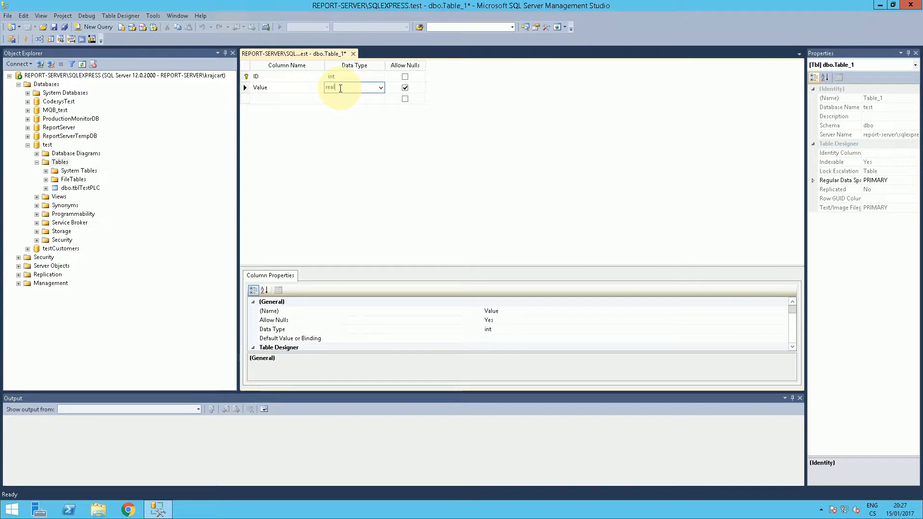
{"action": "left_click", "coordinate": [405, 88]}
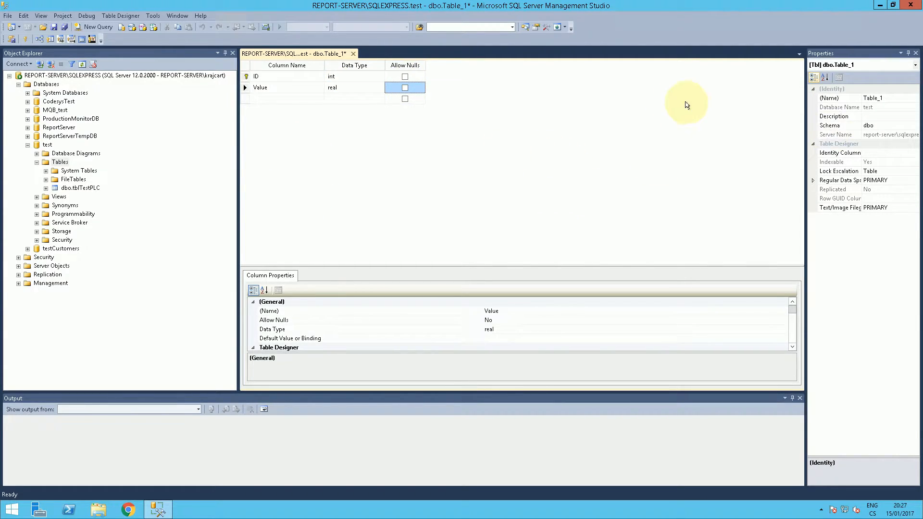
Save the new table as Table_1, refresh the test database's Tables folder and close the table design
{"action": "key", "text": "ctrl+s"}
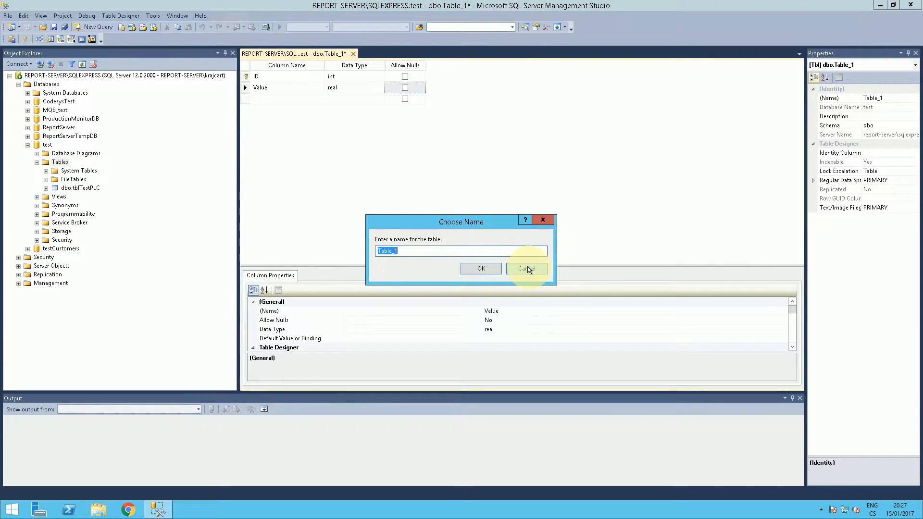
{"action": "left_click", "coordinate": [486, 268]}
{"action": "left_click", "coordinate": [60, 162]}
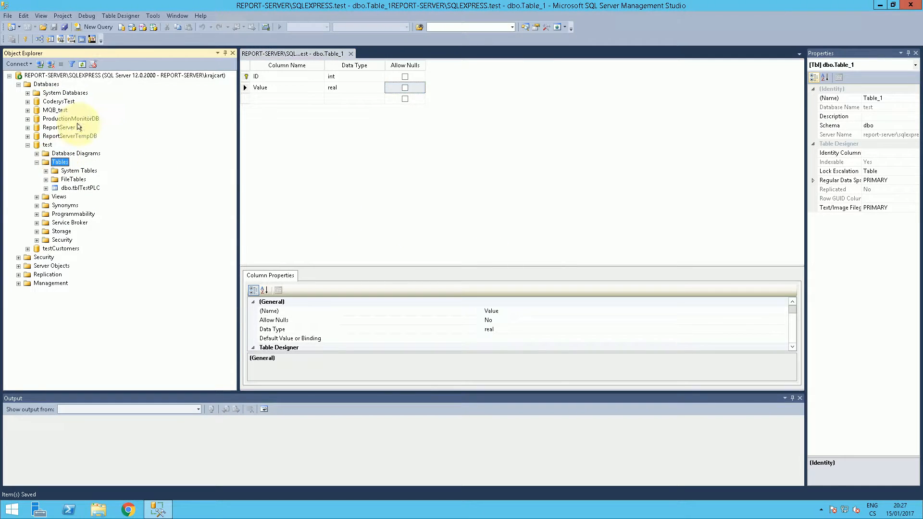
{"action": "left_click", "coordinate": [82, 64]}
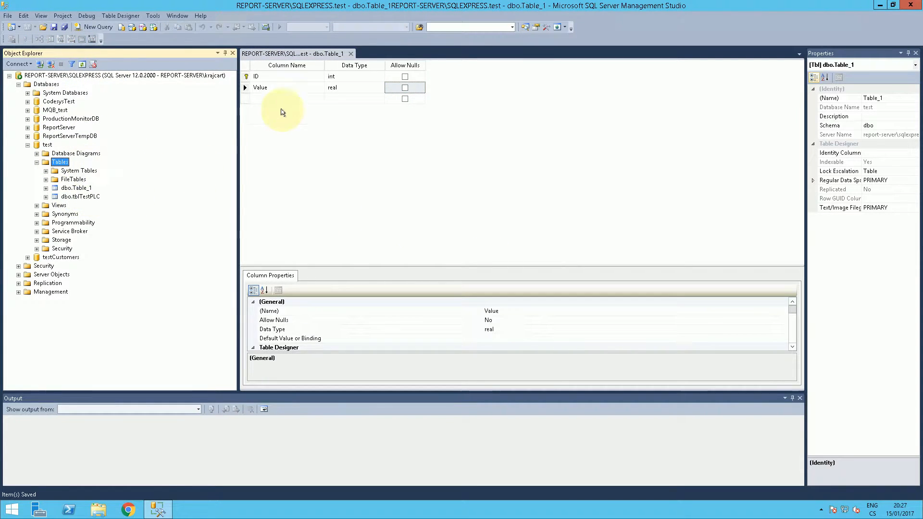
{"action": "left_click", "coordinate": [350, 54]}
Delete the table dbo.Table_1 from the test database
{"action": "left_click", "coordinate": [66, 176]}
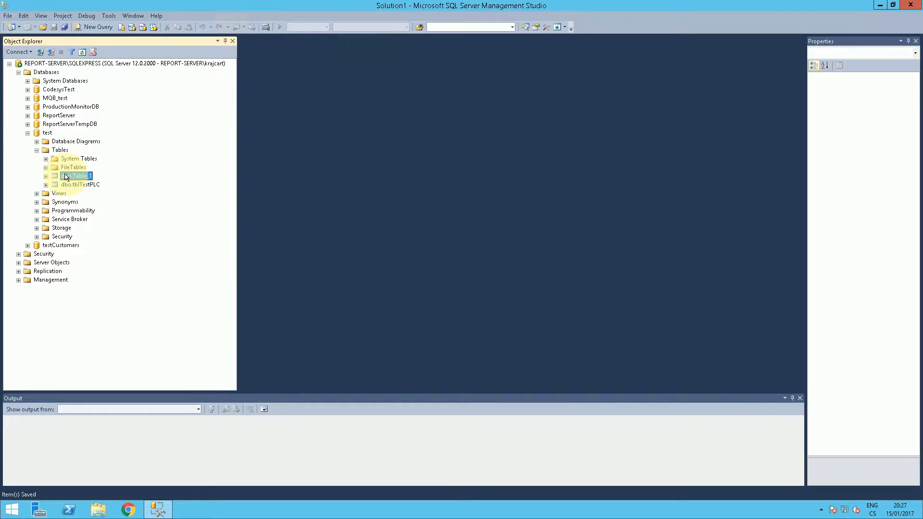
{"action": "key", "text": "Delete"}
{"action": "key", "text": "Return"}
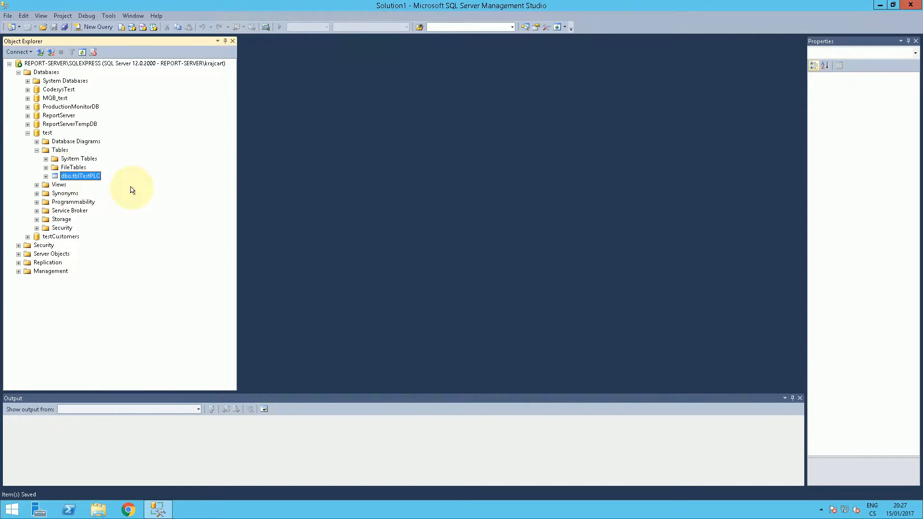
Query the top 1000 rows of the dbo.tblTestPLC table
{"action": "right_click", "coordinate": [97, 179]}
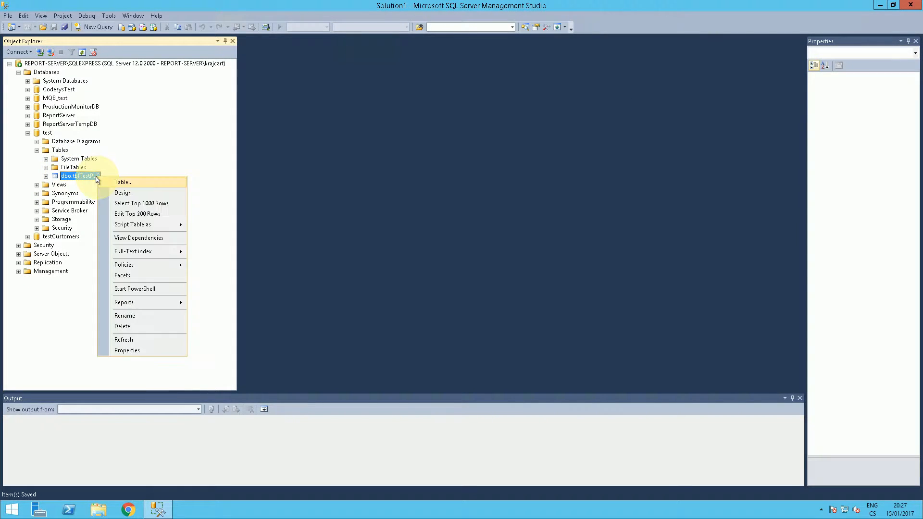
{"action": "left_click", "coordinate": [129, 206]}
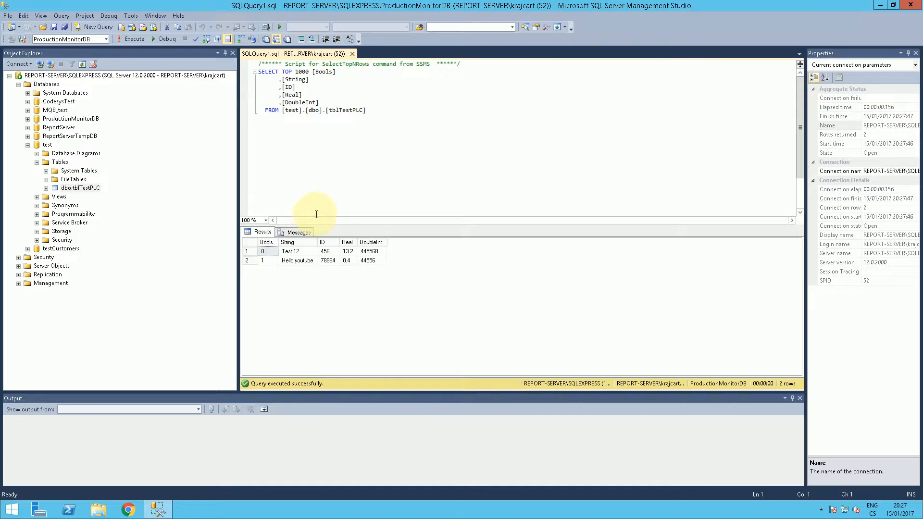
Set the ID of the "Hello youtube" row in dbo.tblTestPLC to 78965 and close the table data and the query
{"action": "right_click", "coordinate": [79, 187]}
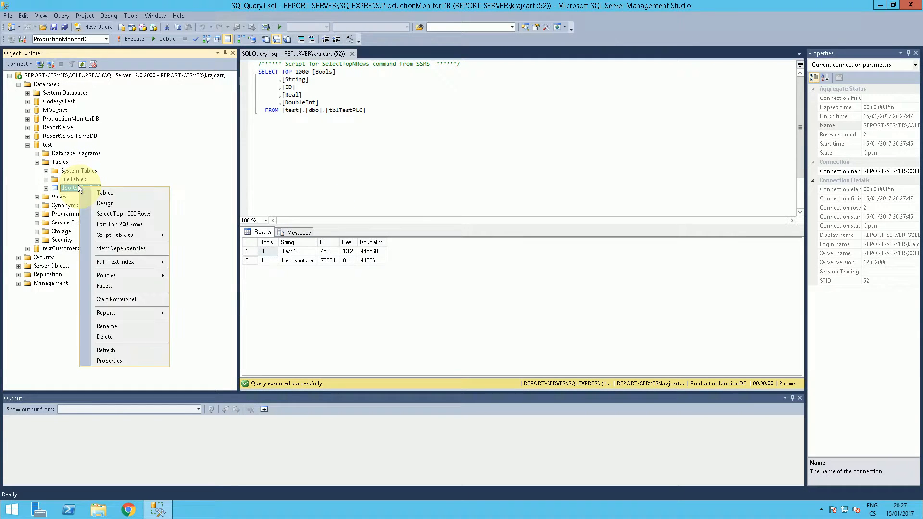
{"action": "left_click", "coordinate": [135, 229]}
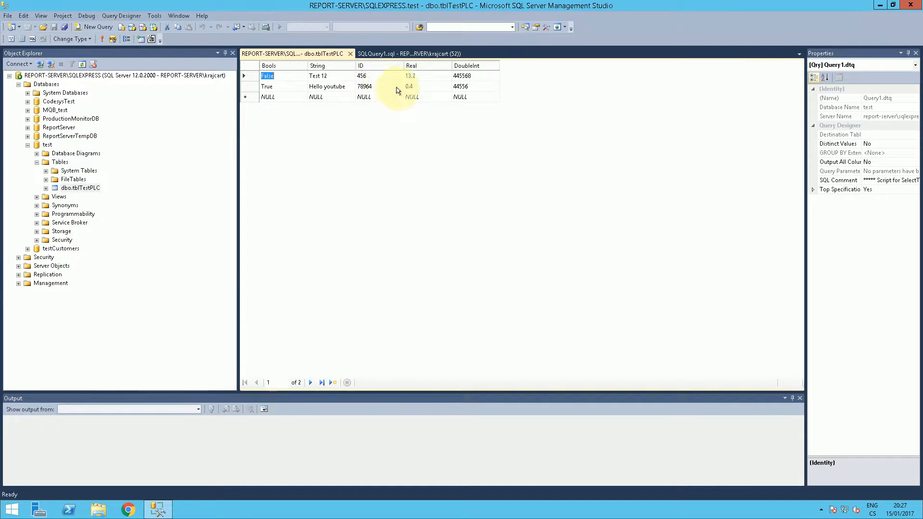
{"action": "left_click", "coordinate": [380, 87]}
{"action": "left_click", "coordinate": [381, 87]}
{"action": "key", "text": "BackSpace"}
{"action": "type", "text": "5"}
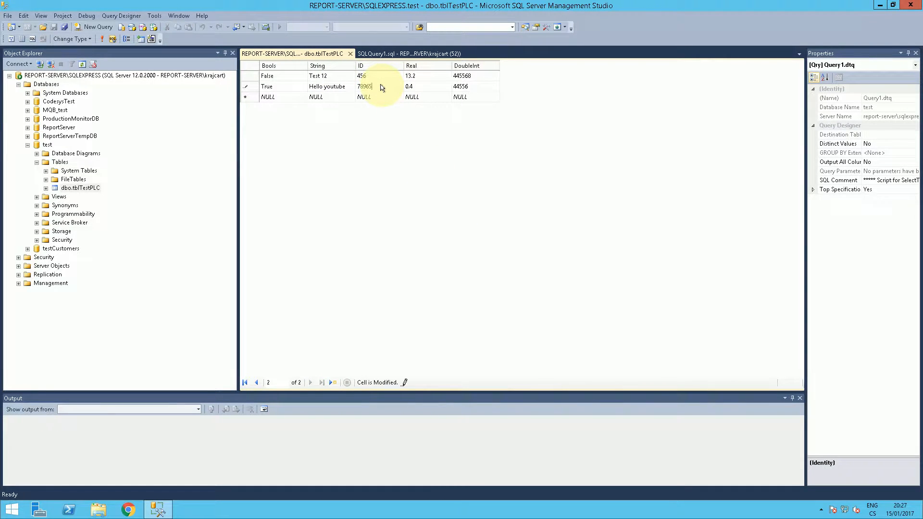
{"action": "key", "text": "Up"}
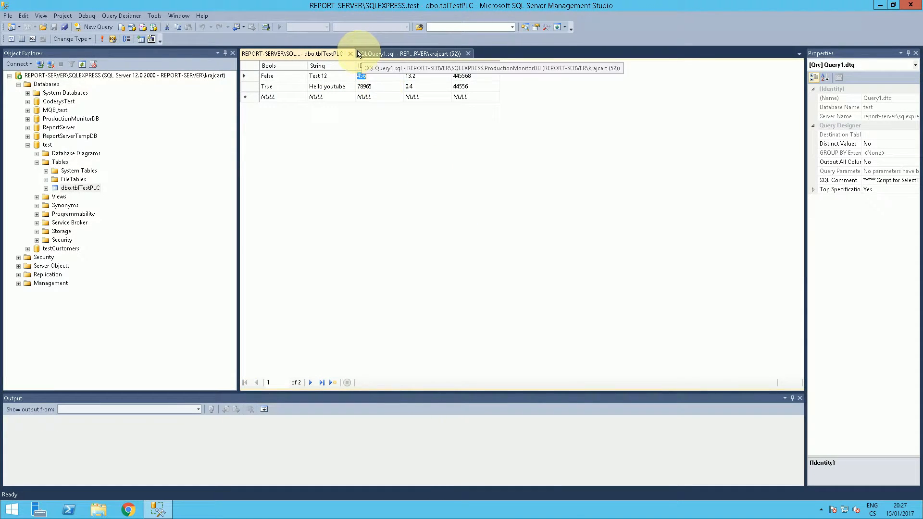
{"action": "left_click", "coordinate": [352, 54]}
{"action": "left_click", "coordinate": [352, 54]}
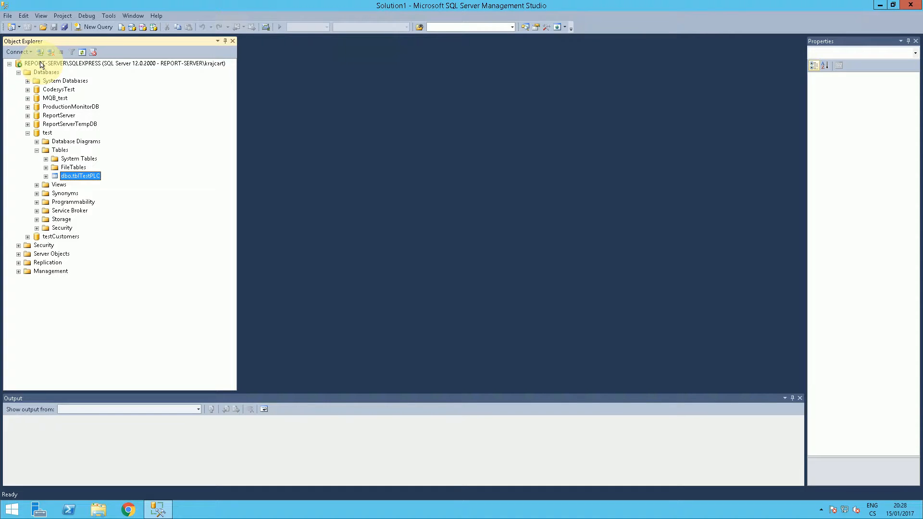
Restart the REPORT-SERVER\SQLEXPRESS server service and refresh the server's object tree
{"action": "left_click", "coordinate": [42, 65]}
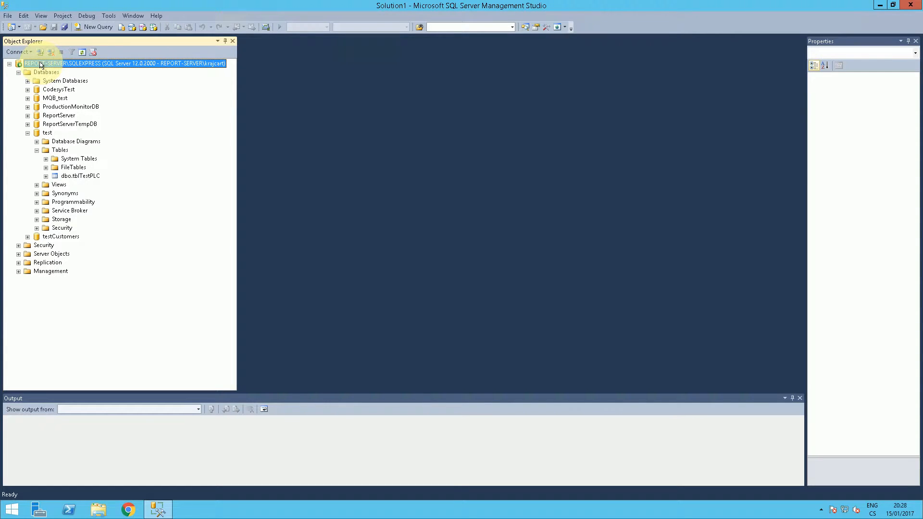
{"action": "right_click", "coordinate": [41, 65]}
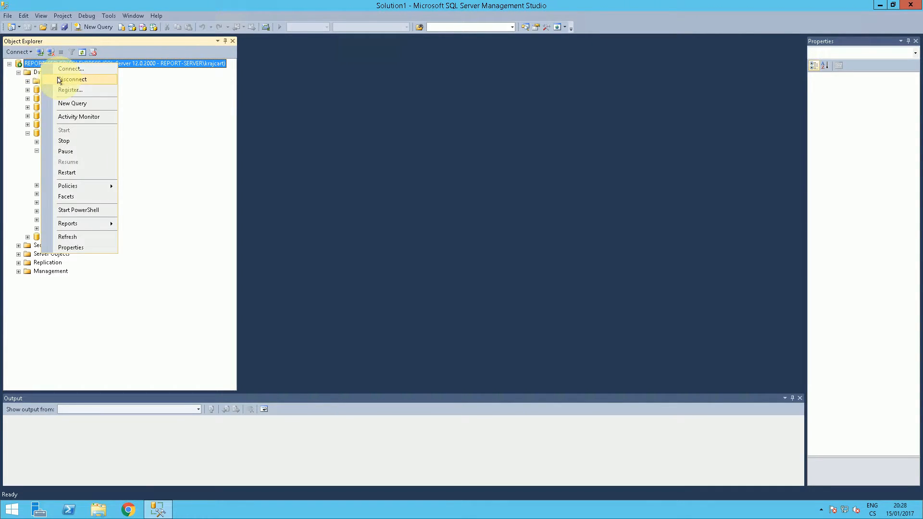
{"action": "left_click", "coordinate": [68, 173]}
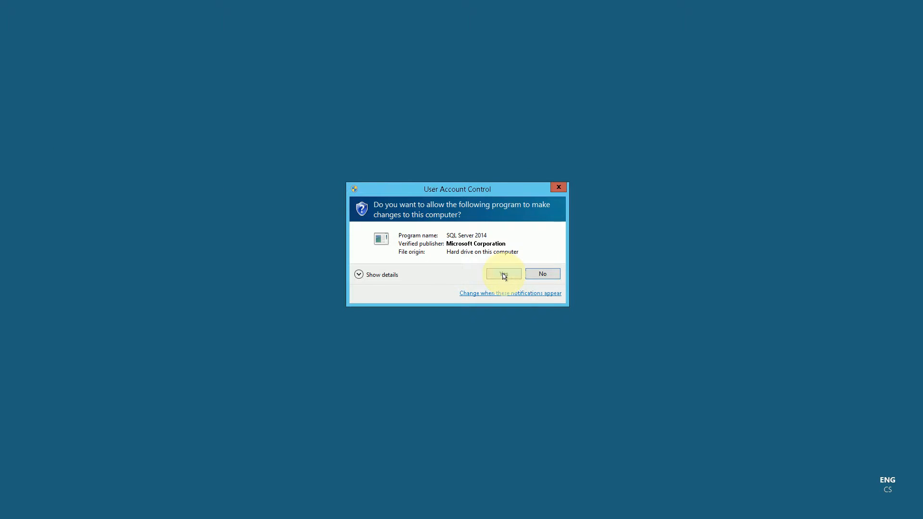
{"action": "left_click", "coordinate": [503, 273]}
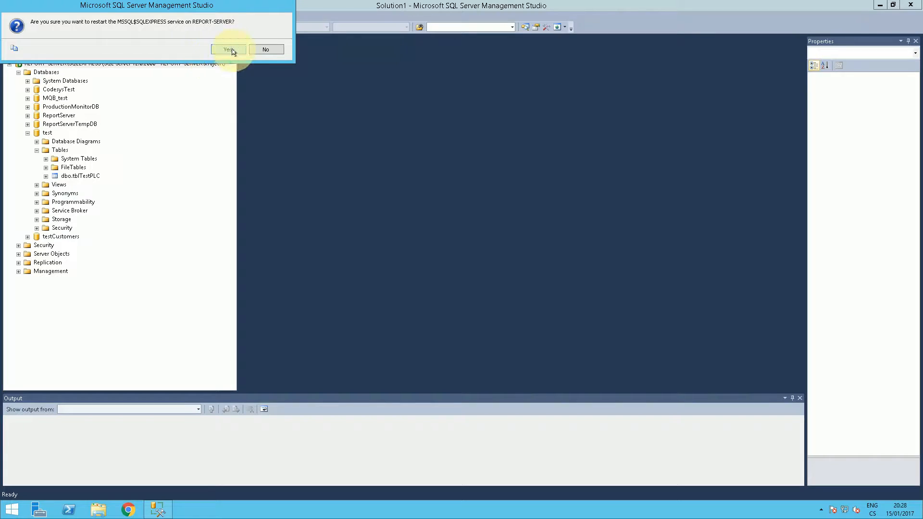
{"action": "left_click", "coordinate": [228, 50]}
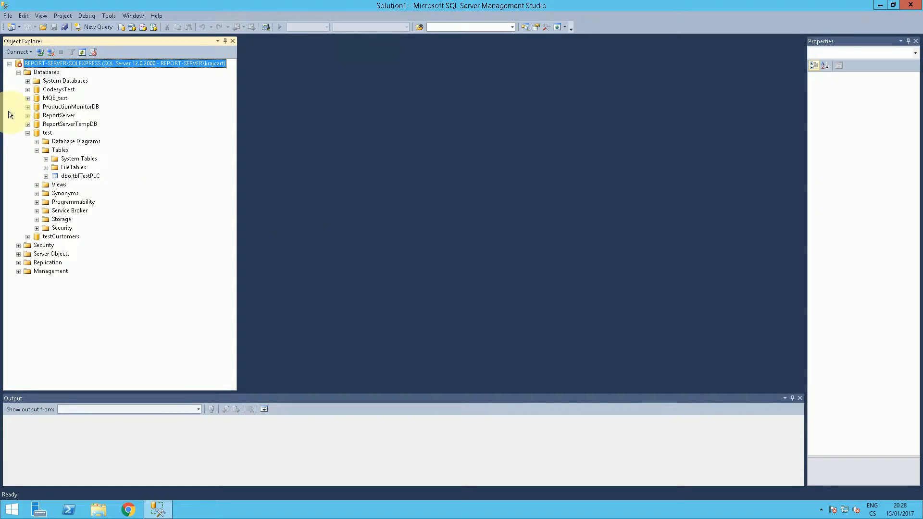
{"action": "left_click", "coordinate": [88, 64]}
{"action": "left_click", "coordinate": [82, 52]}
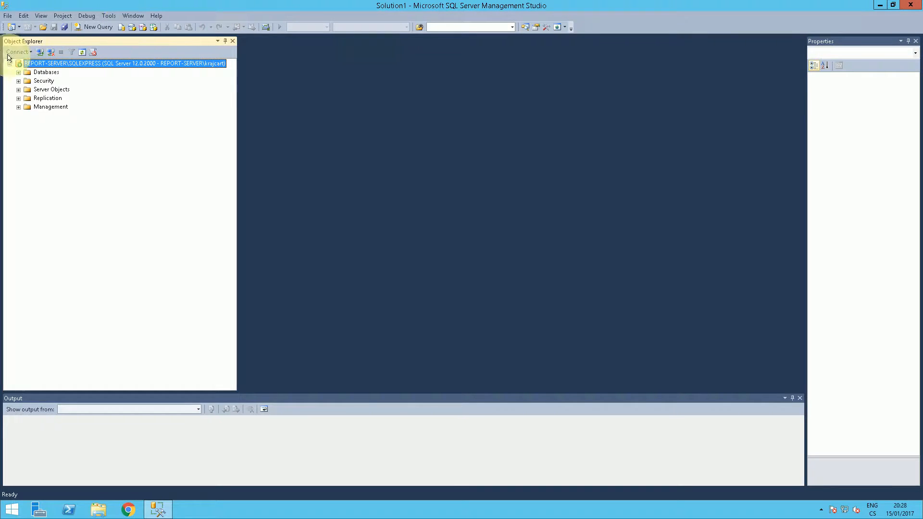
Disconnect from the server and reconnect with SQL Server Authentication, using the login youtubeTutorial and its account password
{"action": "left_click", "coordinate": [51, 53]}
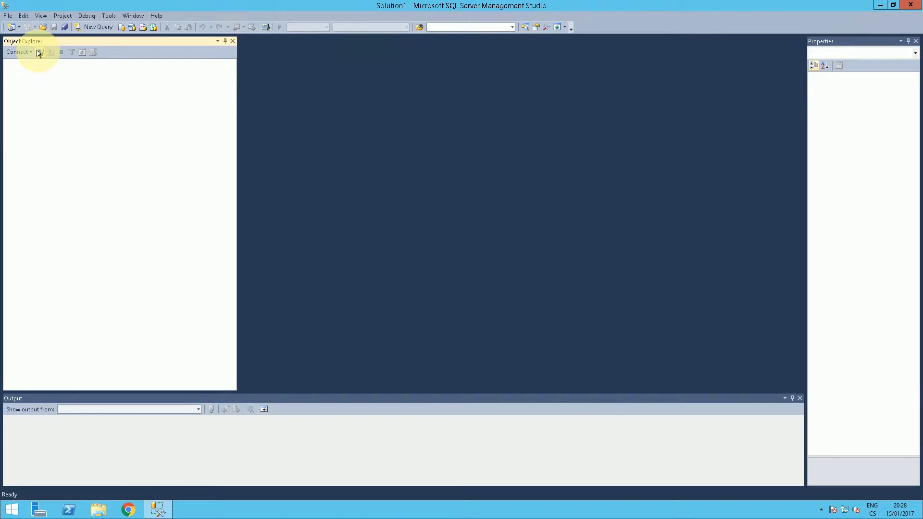
{"action": "left_click", "coordinate": [39, 52]}
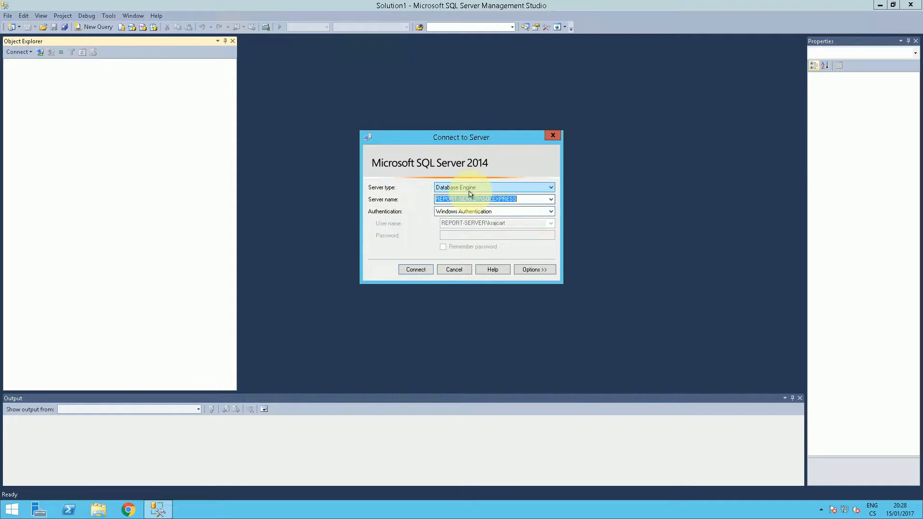
{"action": "left_click", "coordinate": [499, 211]}
{"action": "left_click", "coordinate": [490, 226]}
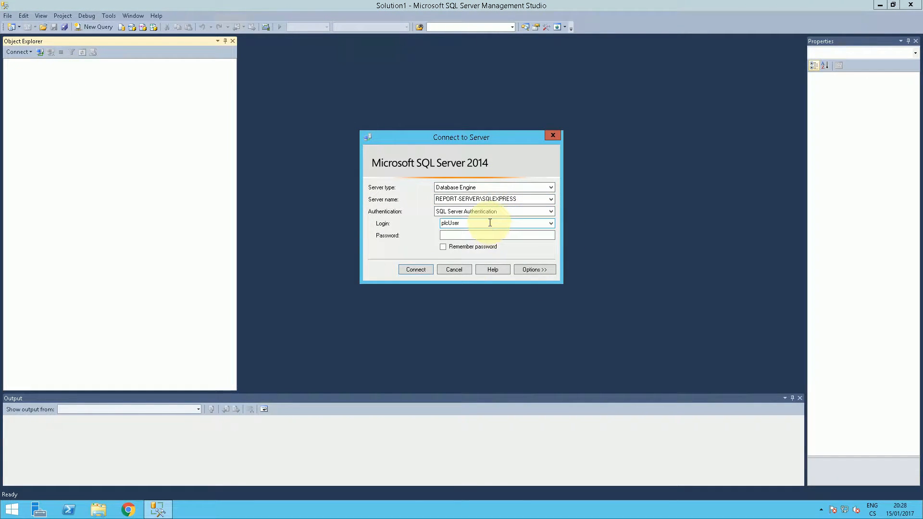
{"action": "left_click", "coordinate": [489, 222]}
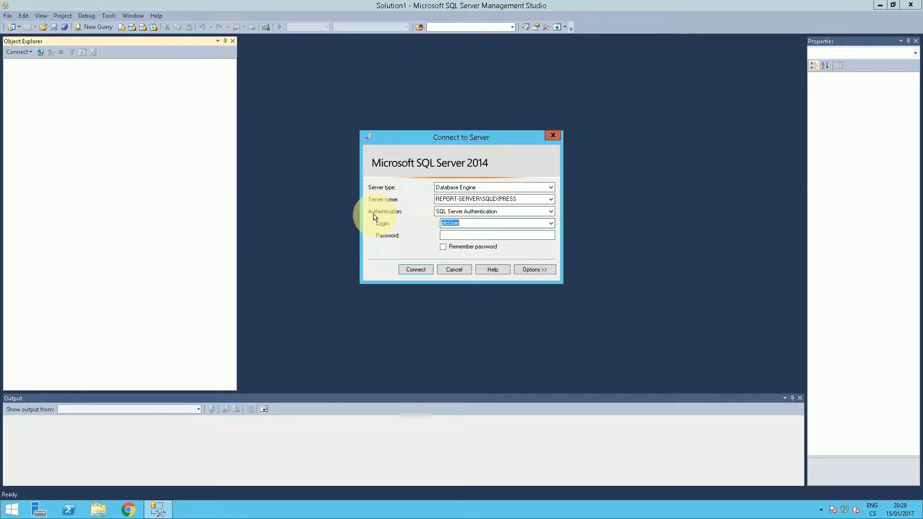
{"action": "type", "text": "youtubeT***"}
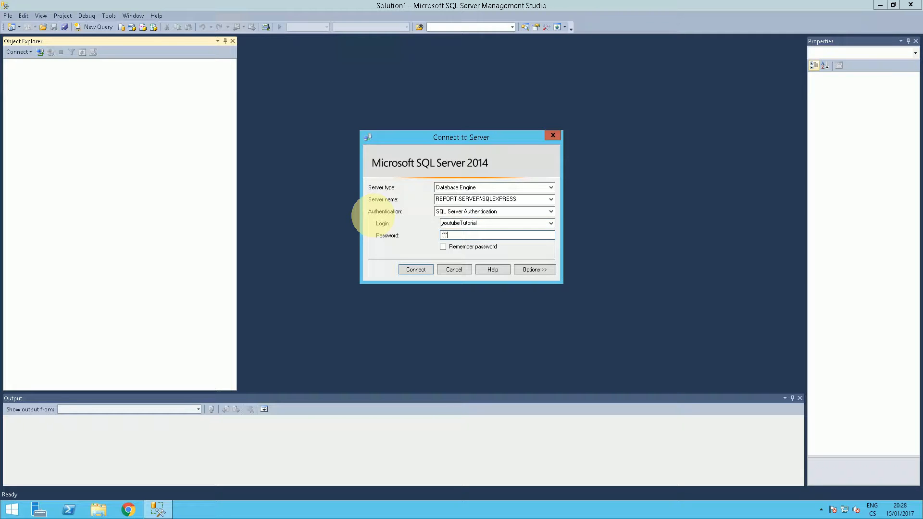
{"action": "type", "text": "***"}
{"action": "key", "text": "Return"}
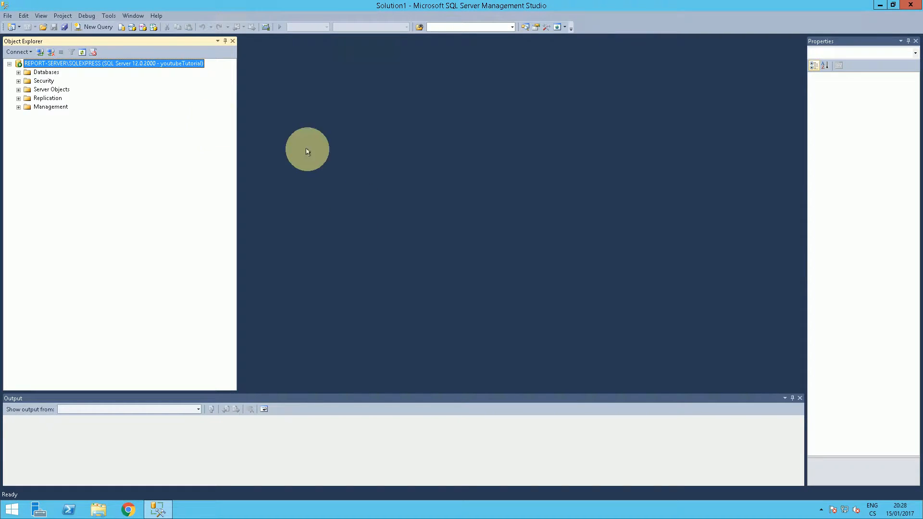
Expand the test database's tables and query the top 1000 rows of dbo.tblTestPLC under the new login
{"action": "double_click", "coordinate": [48, 73]}
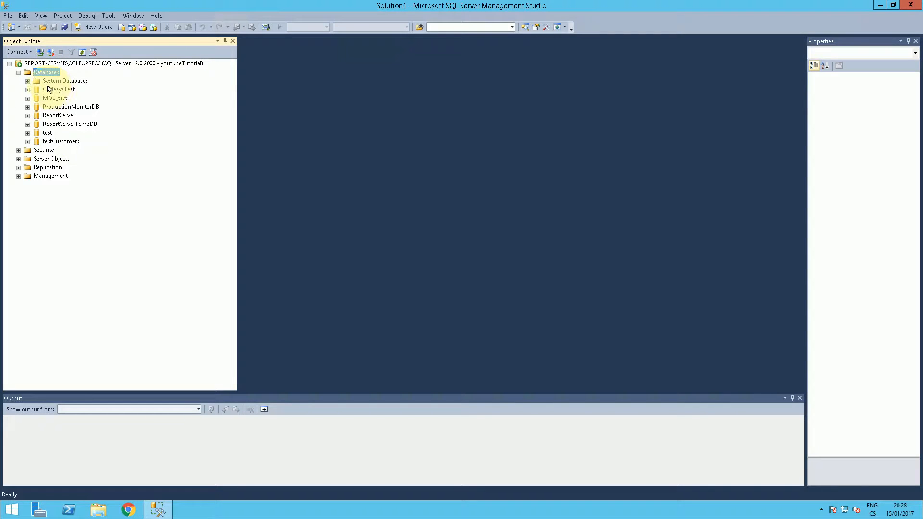
{"action": "double_click", "coordinate": [47, 132]}
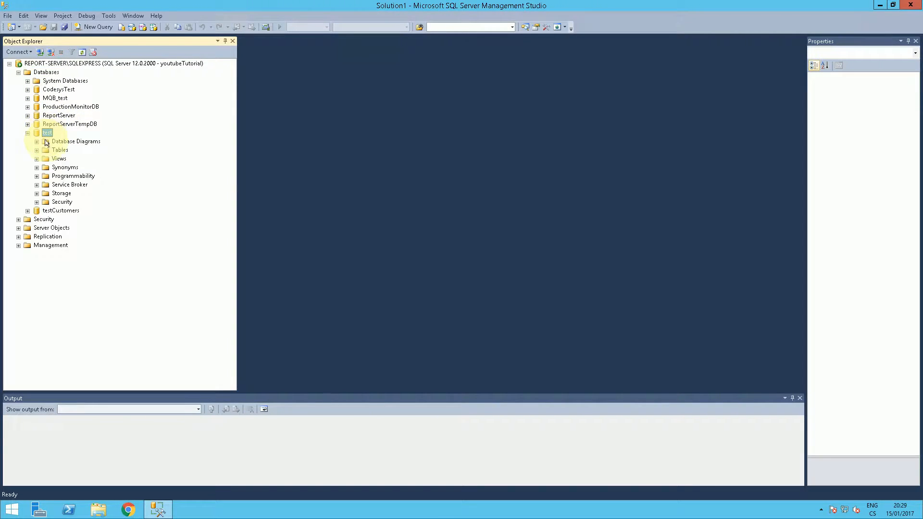
{"action": "double_click", "coordinate": [59, 150]}
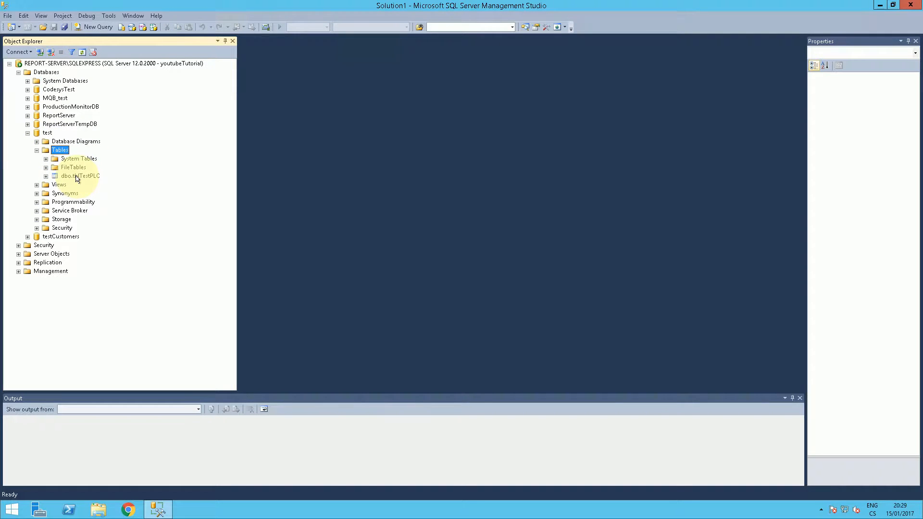
{"action": "right_click", "coordinate": [77, 176]}
{"action": "left_click", "coordinate": [107, 203]}
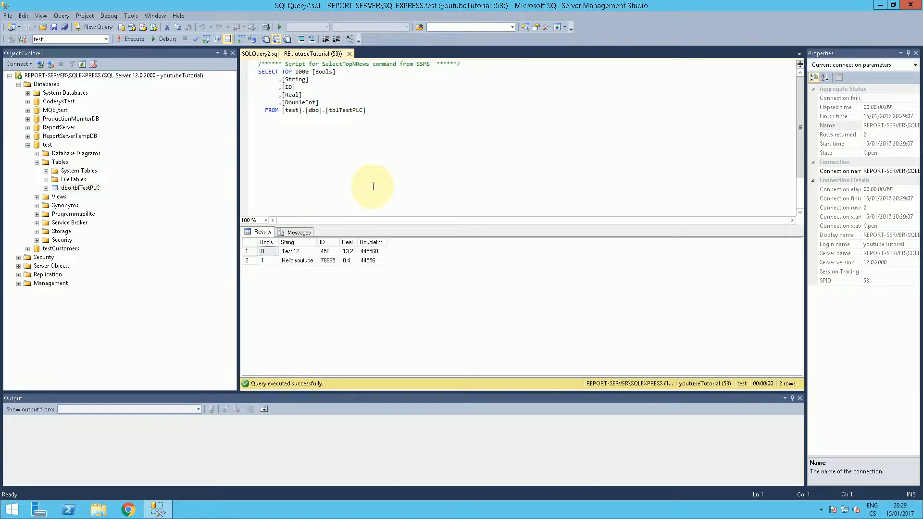
Check that the top 200 rows of dbo.tblTestPLC open for editing, and close the table data and the query
{"action": "right_click", "coordinate": [61, 188]}
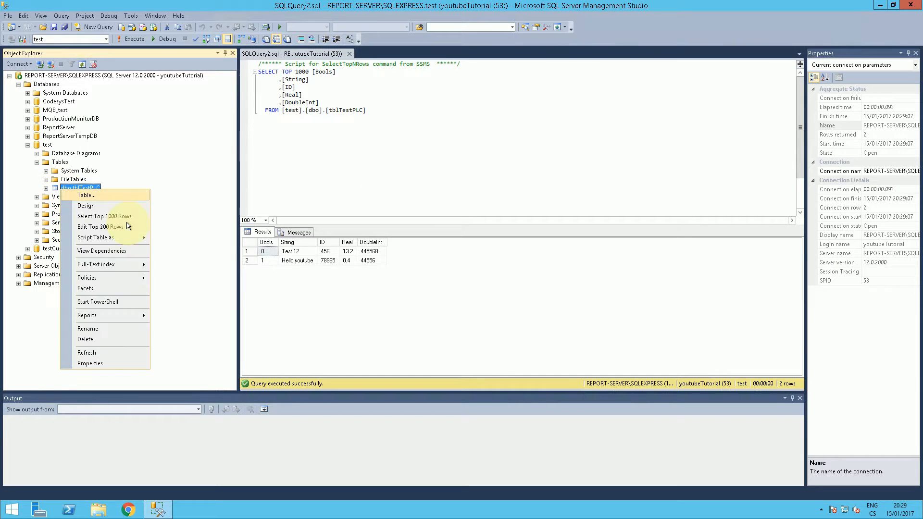
{"action": "left_click", "coordinate": [122, 227]}
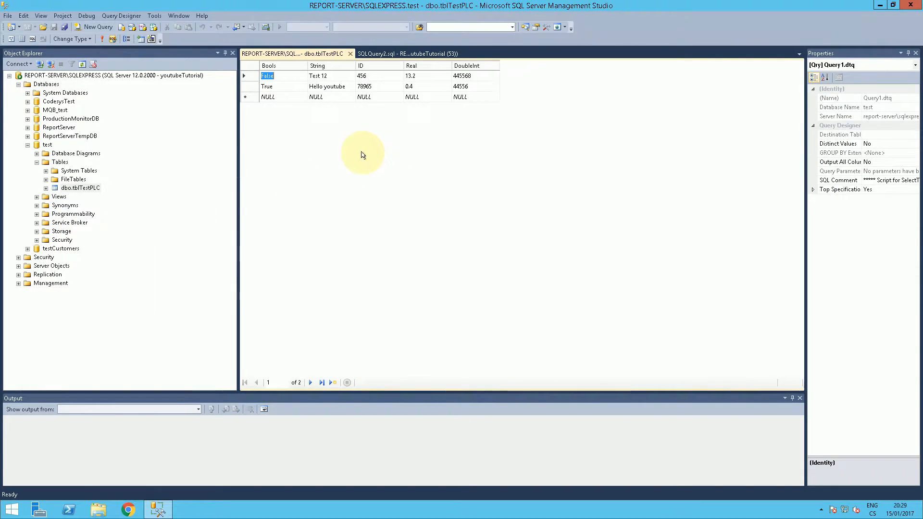
{"action": "left_click", "coordinate": [350, 53]}
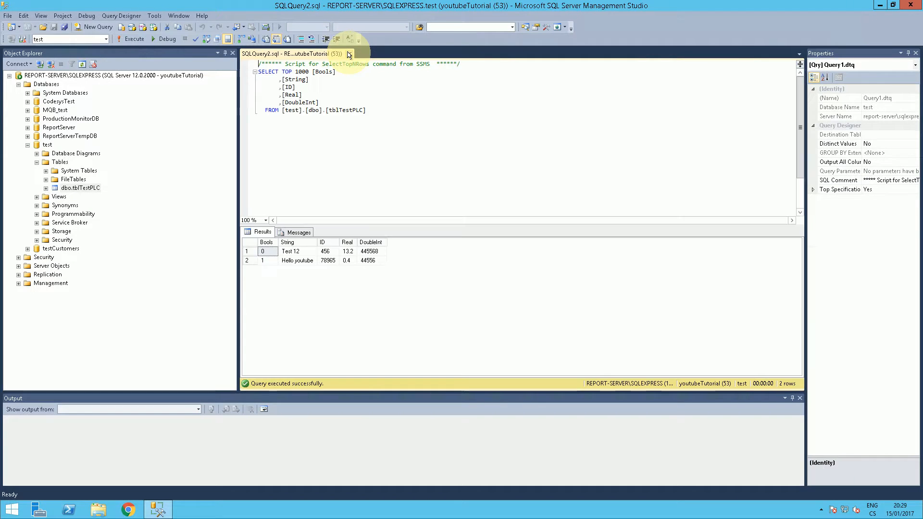
{"action": "left_click", "coordinate": [350, 53]}
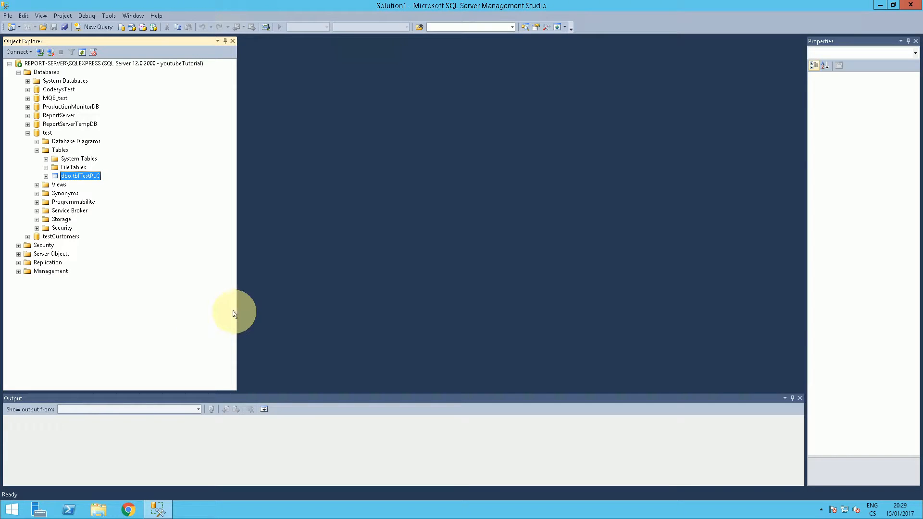
Open Windows Firewall with Advanced Security by running wf.msc
{"action": "left_click", "coordinate": [14, 506]}
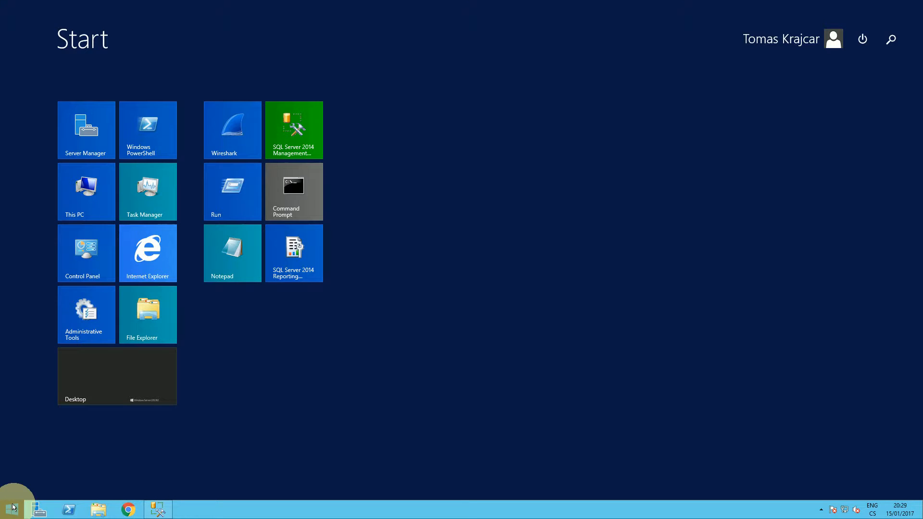
{"action": "type", "text": "run"}
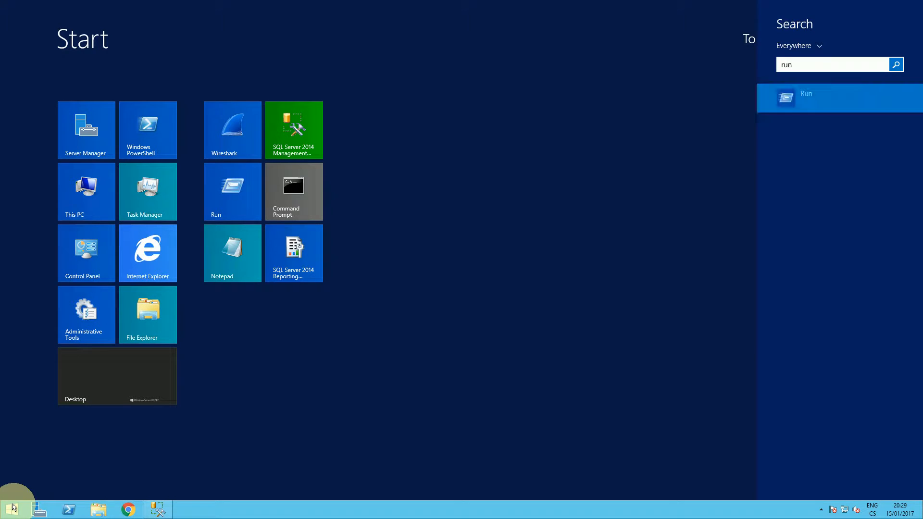
{"action": "key", "text": "Return"}
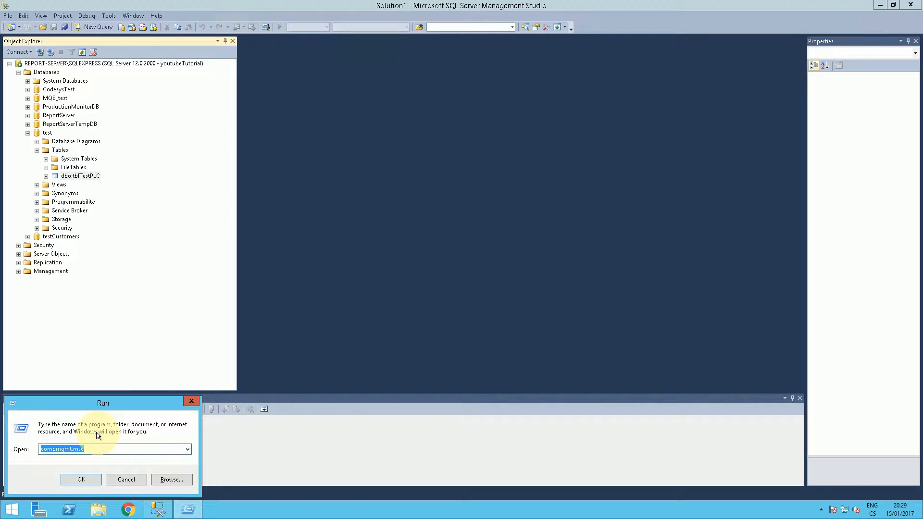
{"action": "type", "text": "wf.m"}
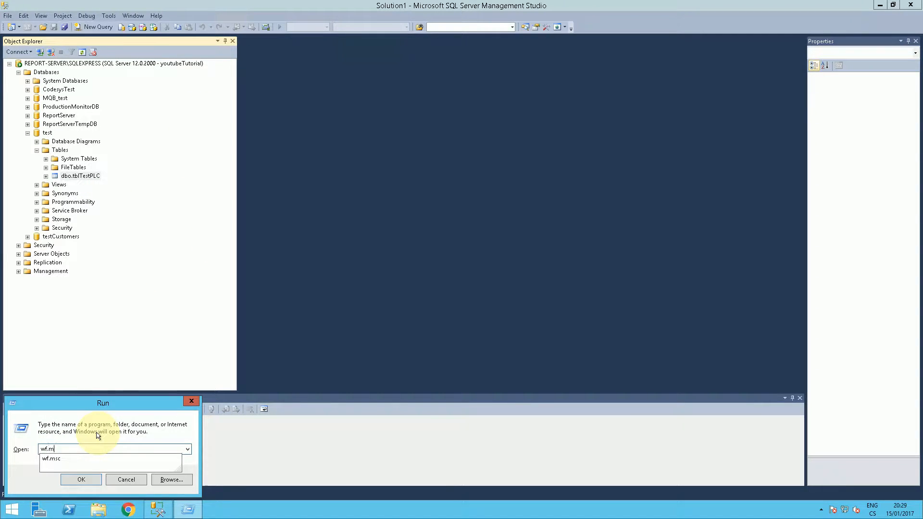
{"action": "type", "text": "sc"}
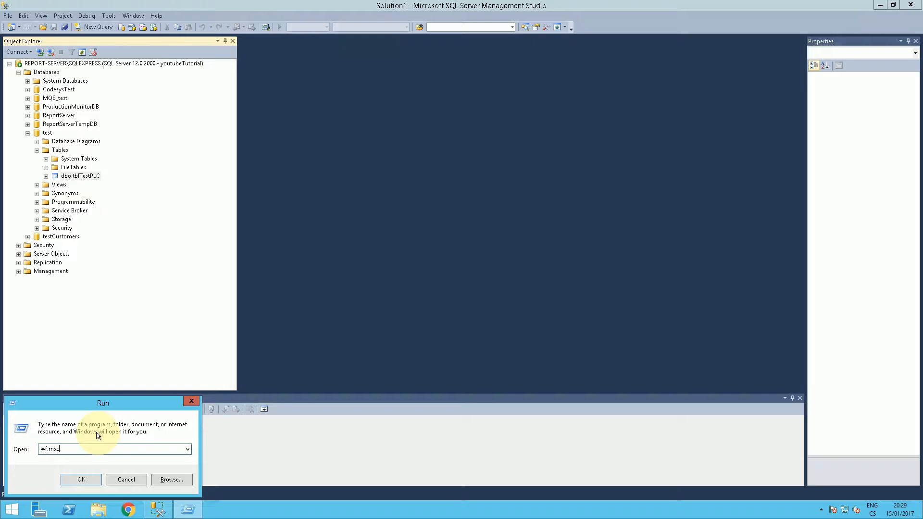
{"action": "key", "text": "Return"}
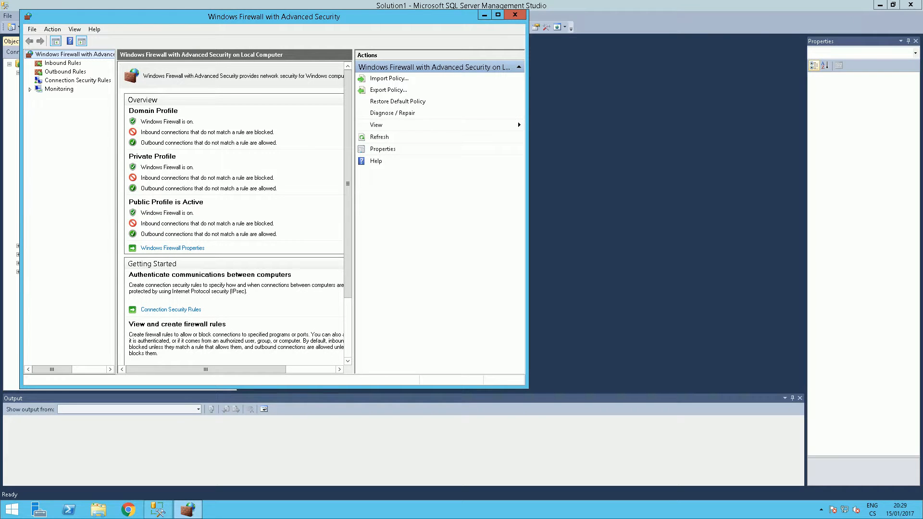
Start a new inbound rule of type Port that applies to TCP on the specific local port 1433
{"action": "left_click", "coordinate": [63, 63]}
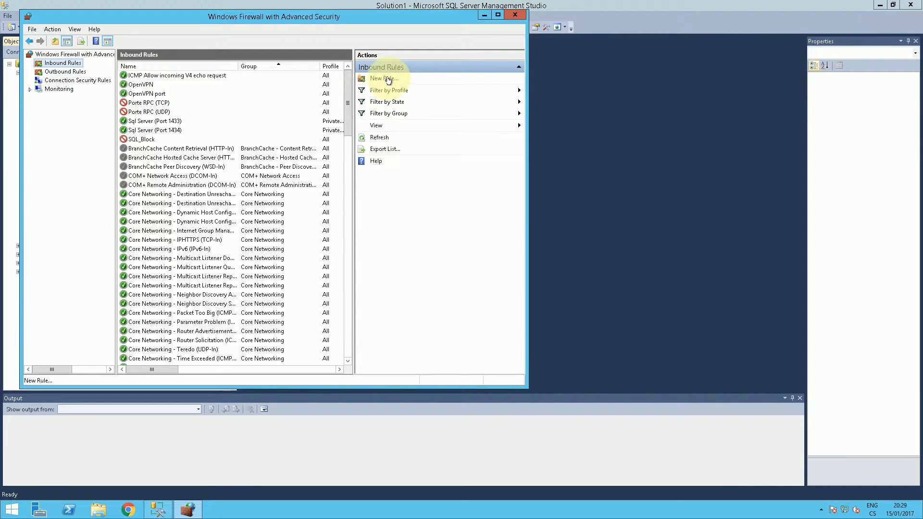
{"action": "left_click", "coordinate": [387, 79]}
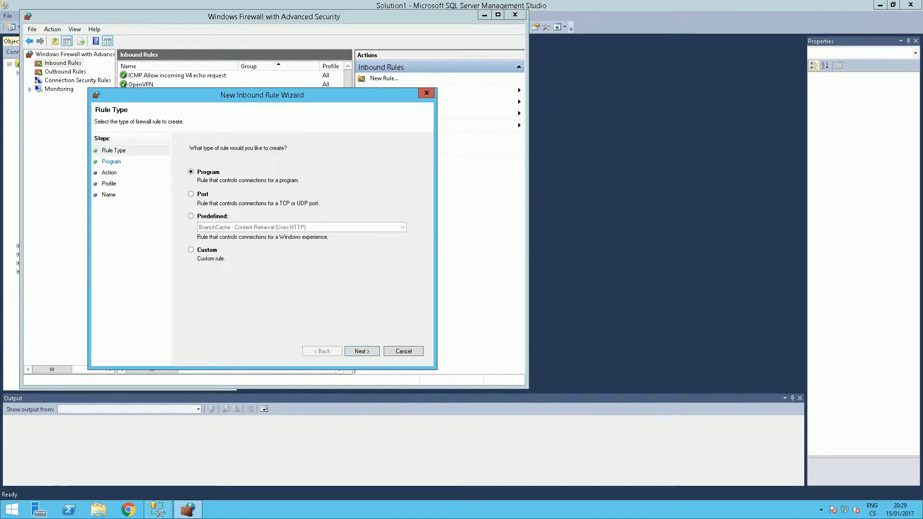
{"action": "left_click", "coordinate": [195, 194]}
{"action": "left_click", "coordinate": [361, 351]}
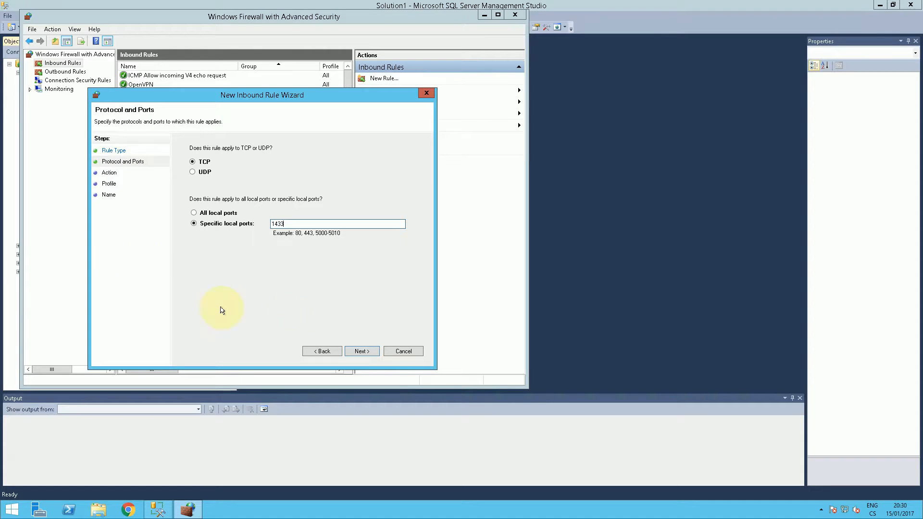
{"action": "left_click", "coordinate": [363, 351]}
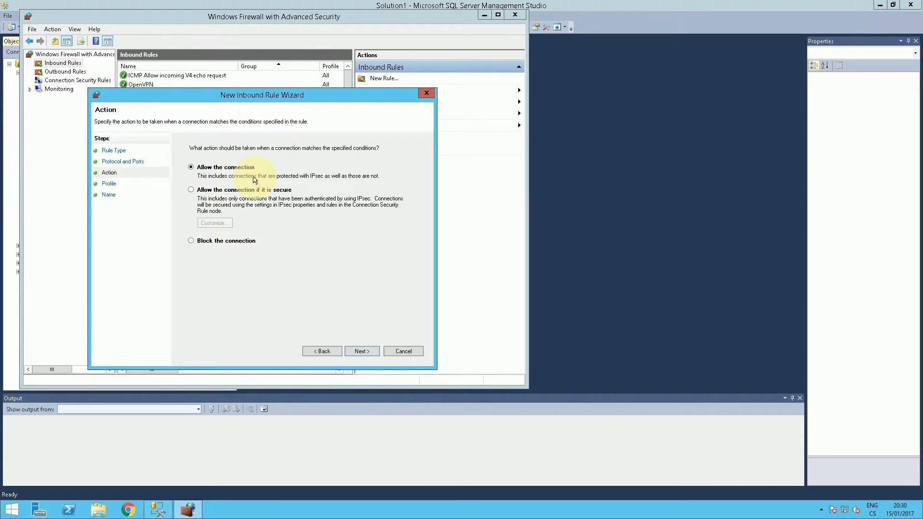
Allow the connection for the Domain, Private and Public profiles, and finish the inbound rule with the name SQL_Allow_1433
{"action": "left_click", "coordinate": [361, 352]}
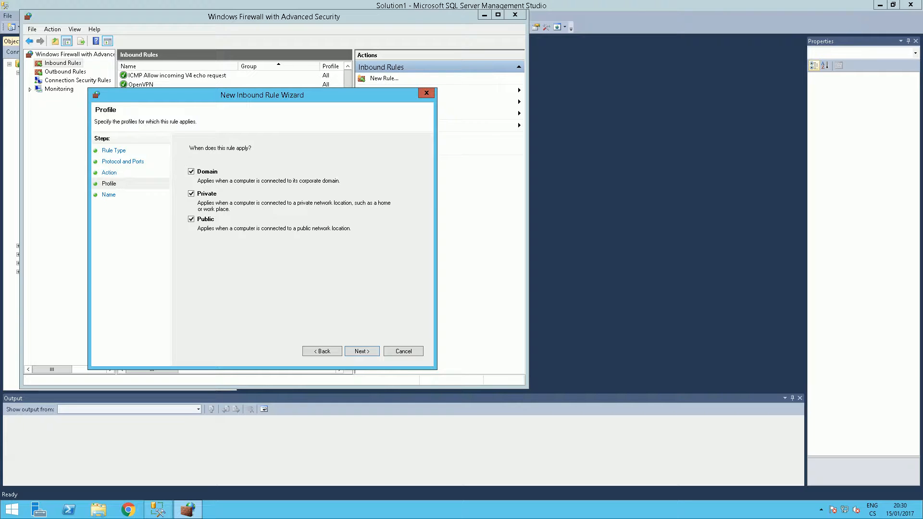
{"action": "left_click", "coordinate": [317, 351]}
{"action": "left_click", "coordinate": [315, 352]}
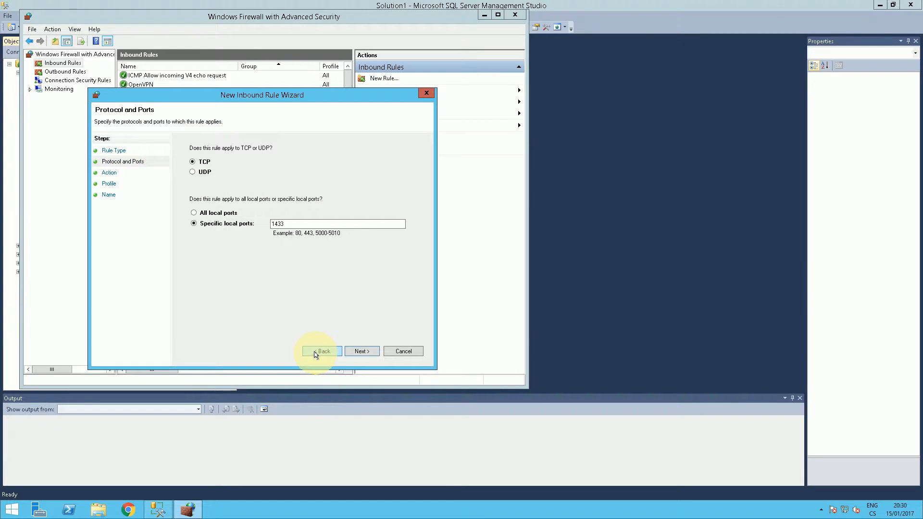
{"action": "left_click", "coordinate": [359, 352]}
{"action": "left_click", "coordinate": [357, 352]}
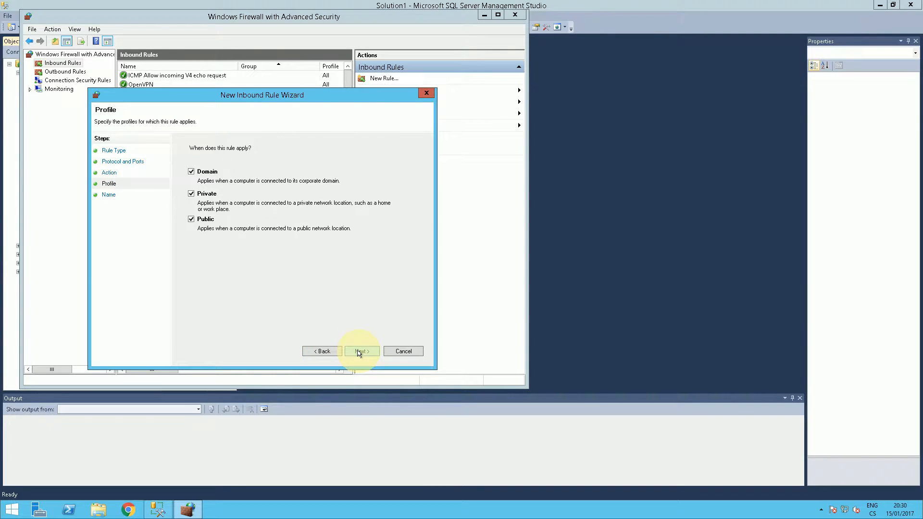
{"action": "left_click", "coordinate": [358, 352]}
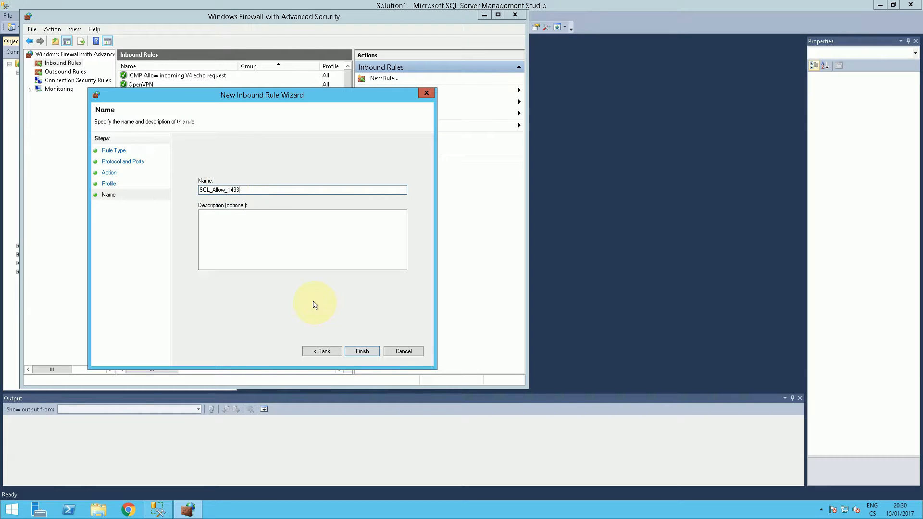
{"action": "left_click", "coordinate": [362, 351]}
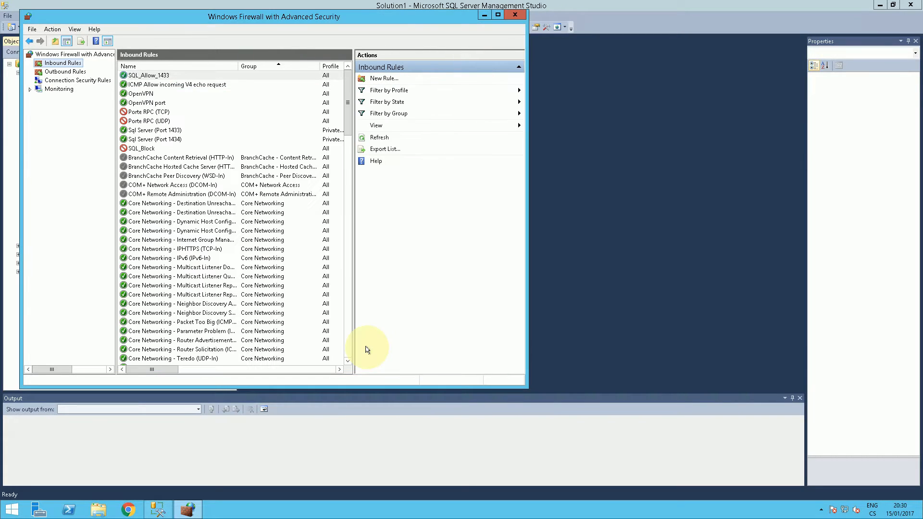
Examine in the SQL_Allow_1433 rule's scope how to limit access to specific remote IP addresses, and discard any changes
{"action": "right_click", "coordinate": [157, 77]}
{"action": "left_click", "coordinate": [202, 129]}
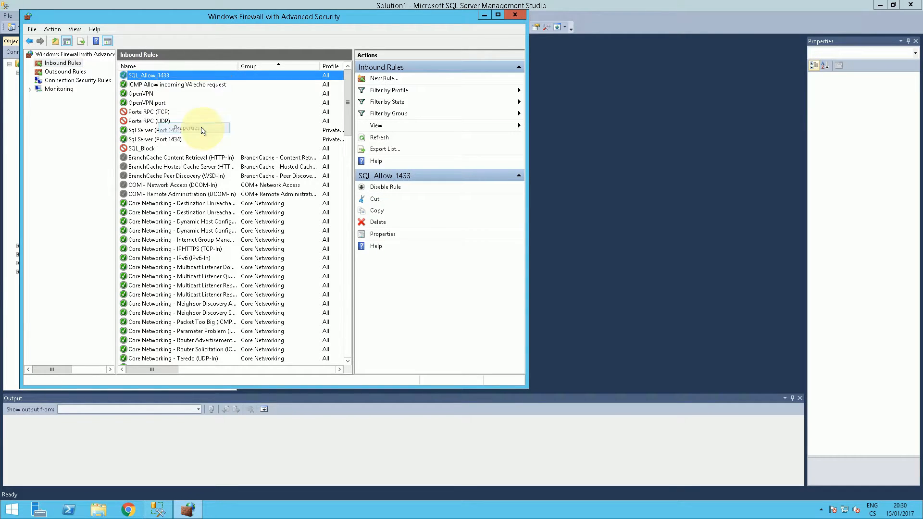
{"action": "left_click", "coordinate": [234, 82]}
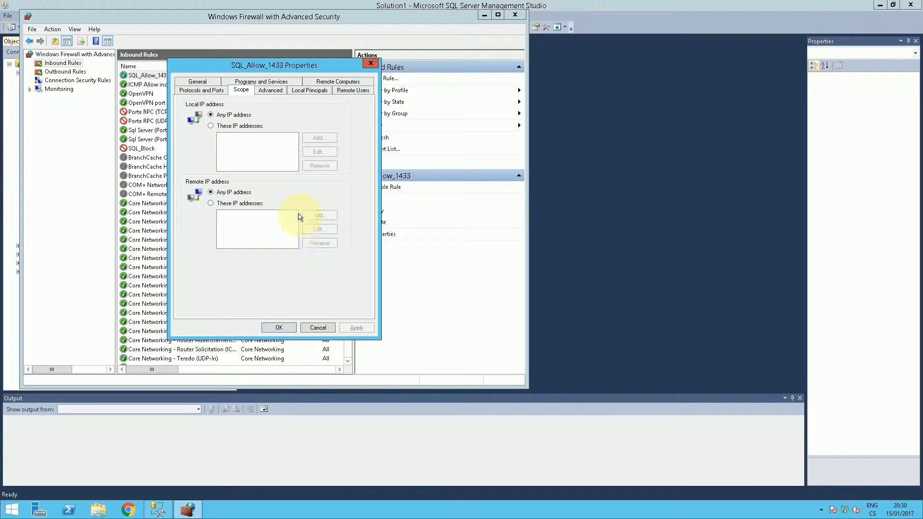
{"action": "left_click", "coordinate": [246, 203]}
{"action": "left_click", "coordinate": [243, 193]}
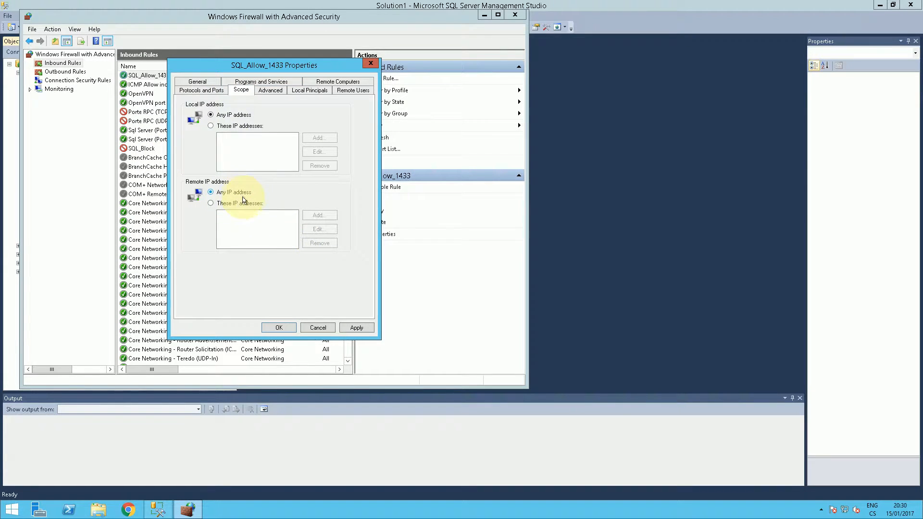
{"action": "left_click", "coordinate": [244, 202]}
{"action": "left_click", "coordinate": [320, 215]}
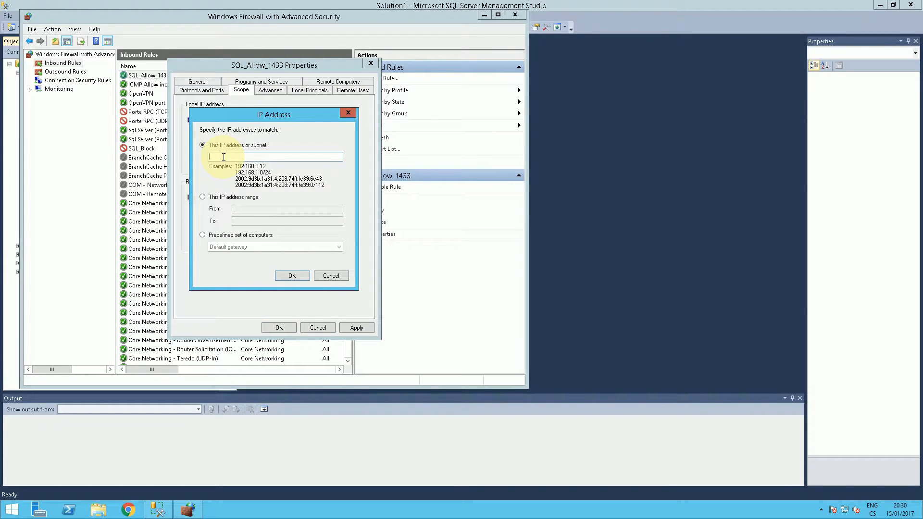
{"action": "left_click_drag", "start_coordinate": [263, 114], "coordinate": [457, 157]}
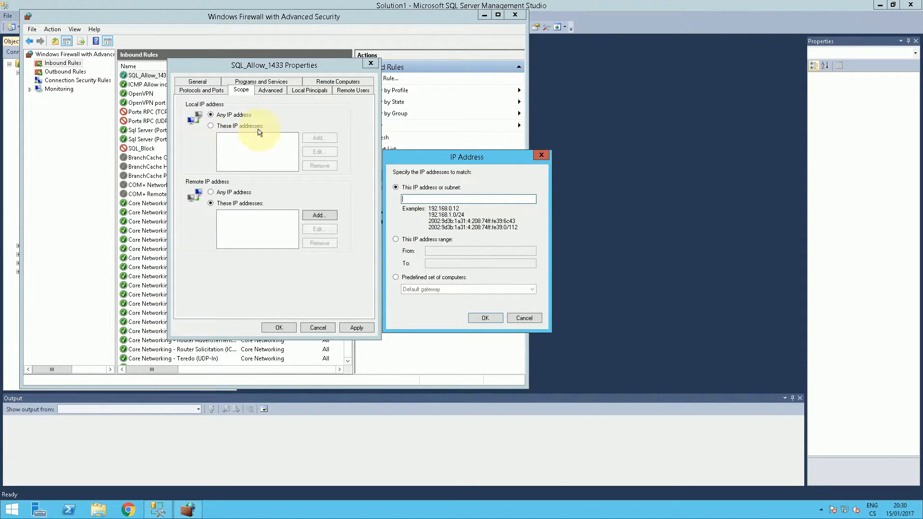
{"action": "left_click", "coordinate": [524, 317]}
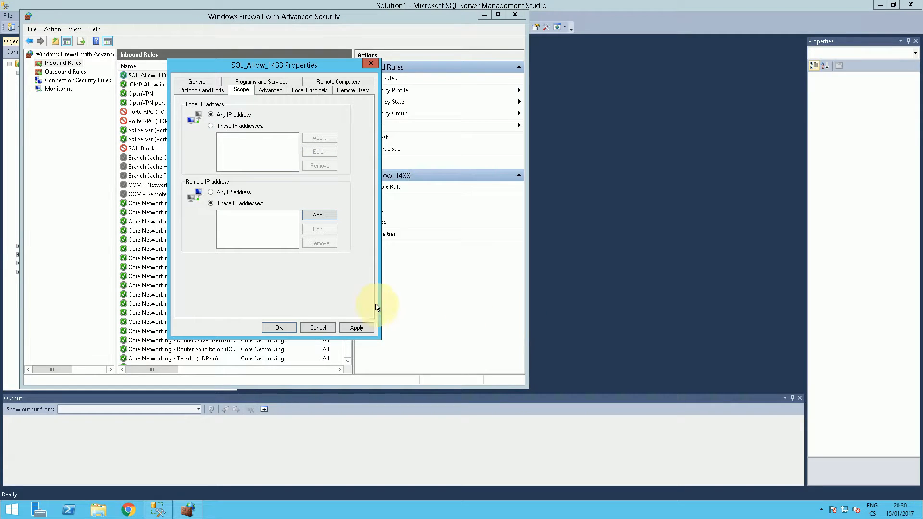
{"action": "left_click", "coordinate": [318, 327]}
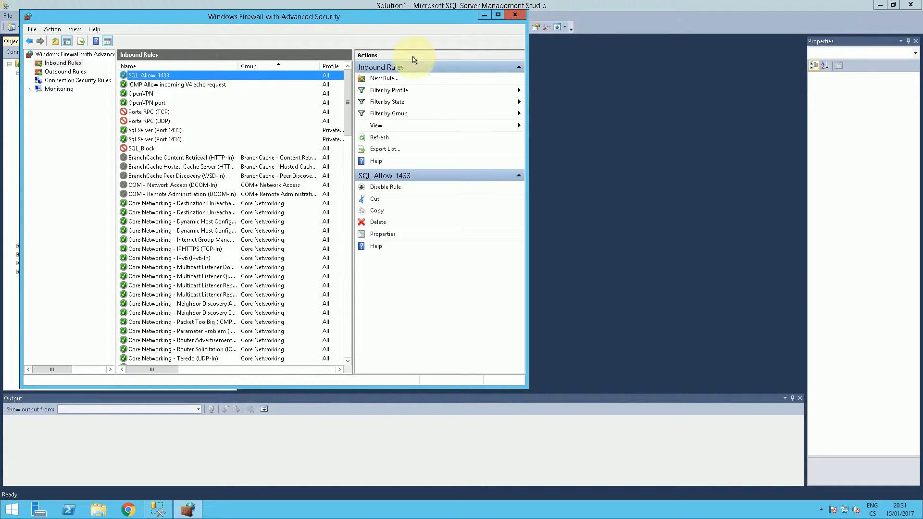
Minimize the firewall window, open Computer Management by running compmgmt.msc, and maximize it
{"action": "left_click", "coordinate": [485, 15]}
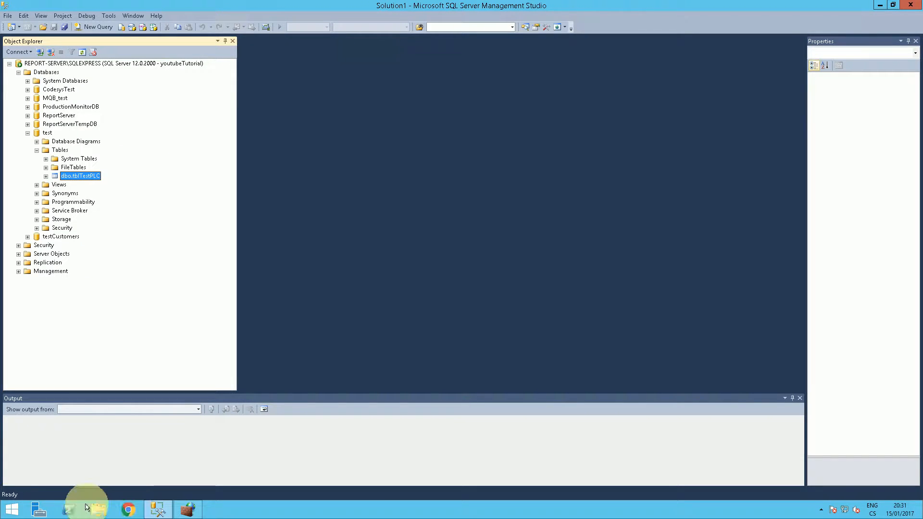
{"action": "left_click", "coordinate": [12, 507]}
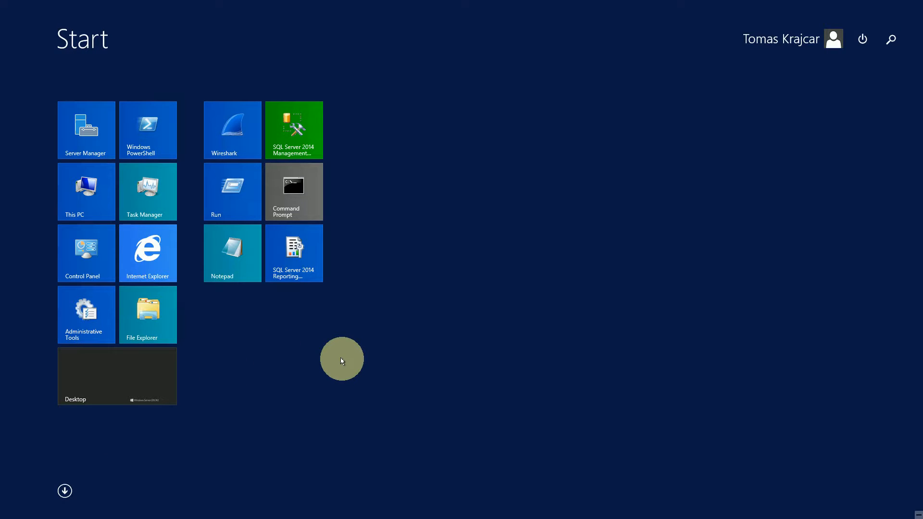
{"action": "type", "text": "run"}
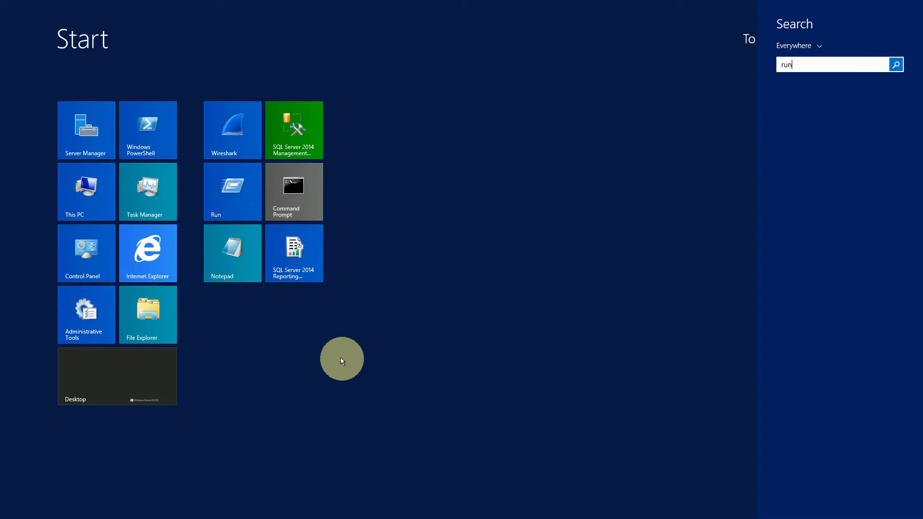
{"action": "key", "text": "Return"}
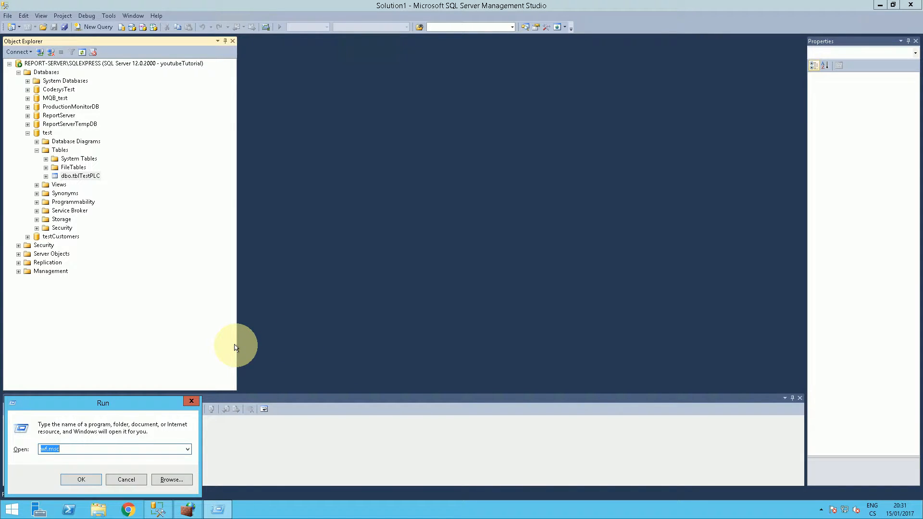
{"action": "type", "text": "compmgmt.msc"}
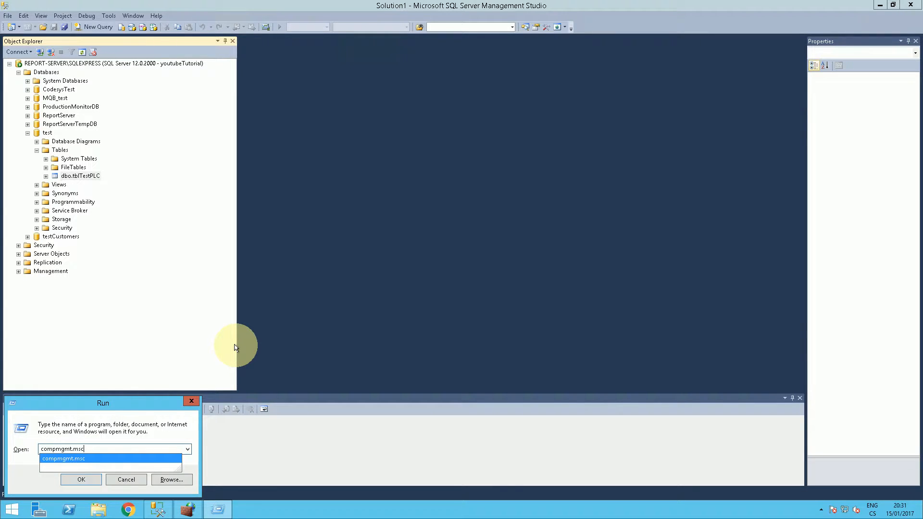
{"action": "left_click", "coordinate": [80, 480]}
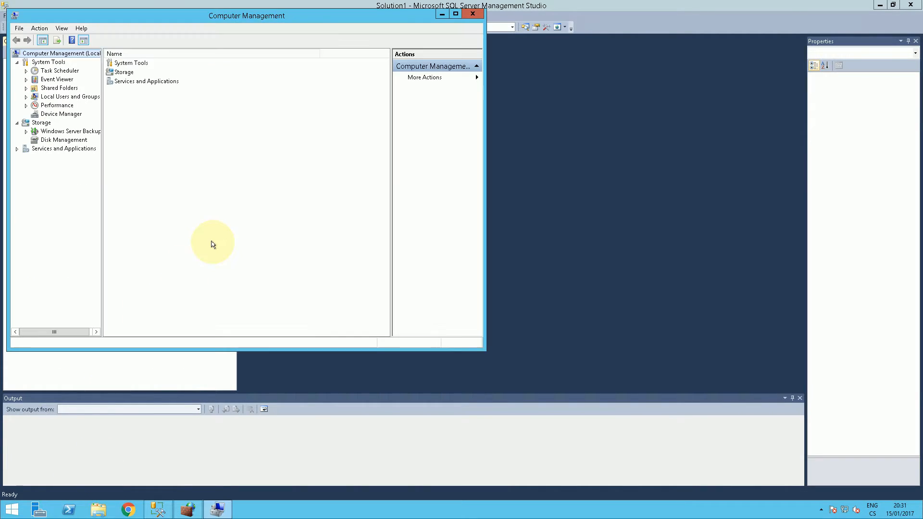
{"action": "double_click", "coordinate": [205, 14]}
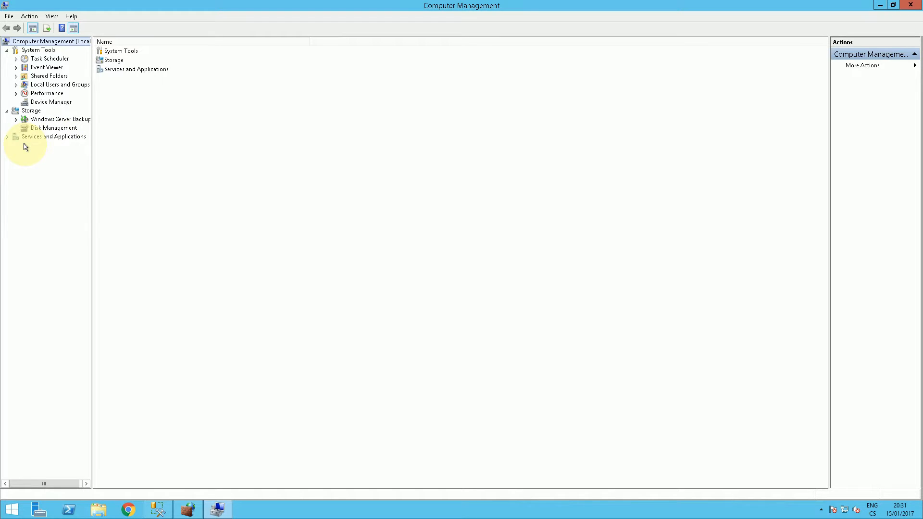
Expand Services and Applications down to SQL Server Configuration Manager, and widen the console tree to show the full item names
{"action": "left_click", "coordinate": [7, 137]}
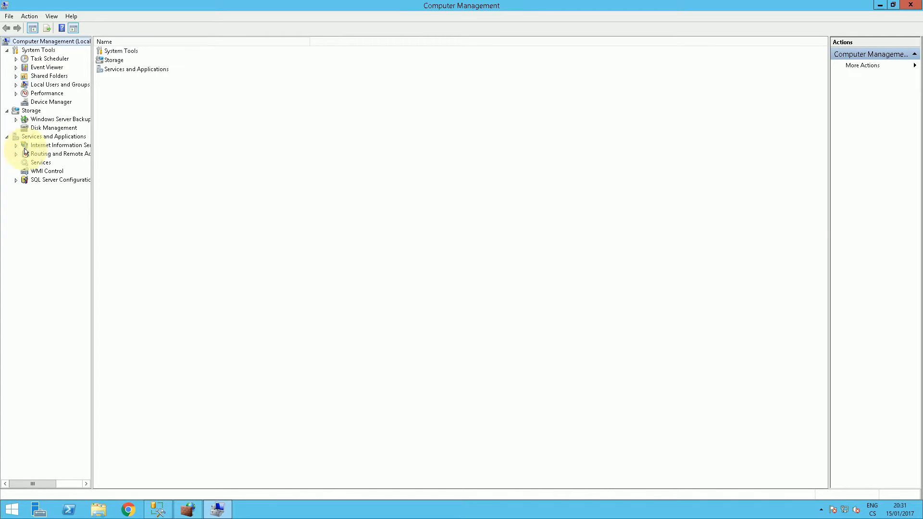
{"action": "left_click", "coordinate": [16, 180]}
{"action": "left_click", "coordinate": [73, 180]}
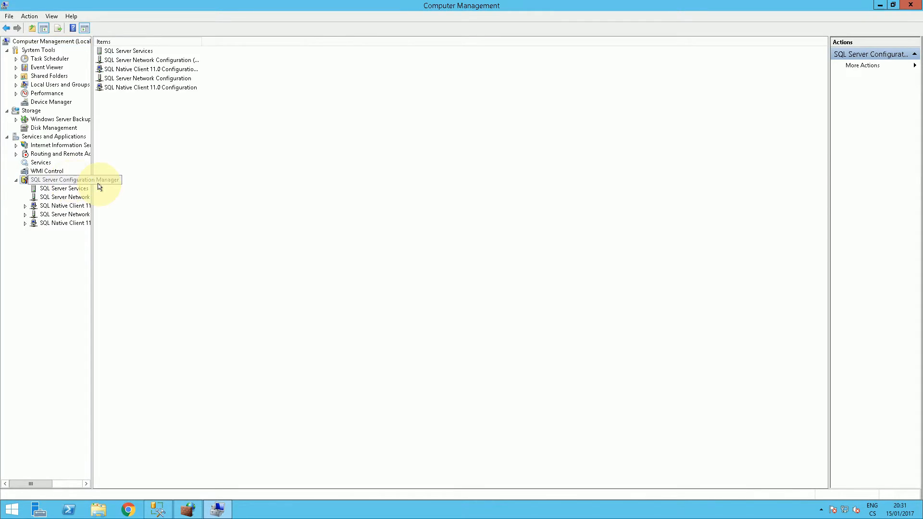
{"action": "left_click_drag", "start_coordinate": [93, 179], "coordinate": [217, 183]}
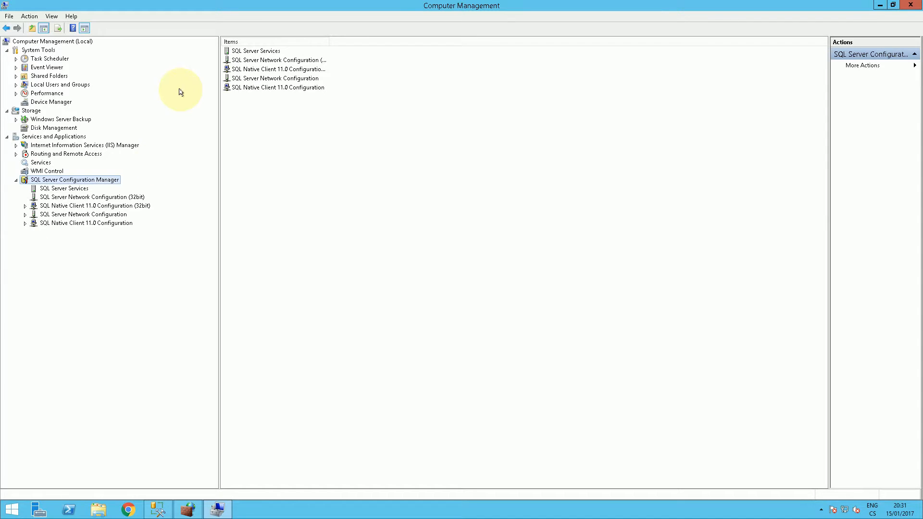
Check the TCP/IP client protocol's default port under SQL Native Client 11.0 Configuration (32bit)
{"action": "left_click", "coordinate": [25, 206]}
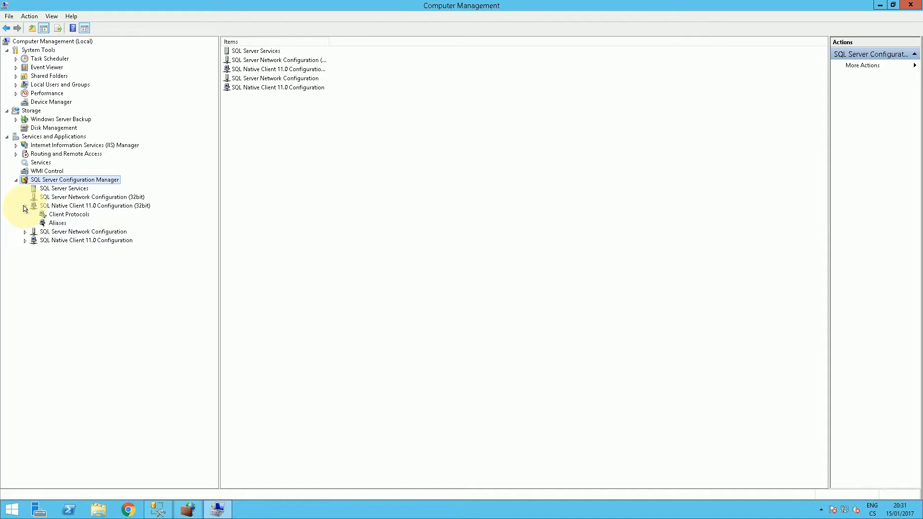
{"action": "left_click", "coordinate": [62, 215]}
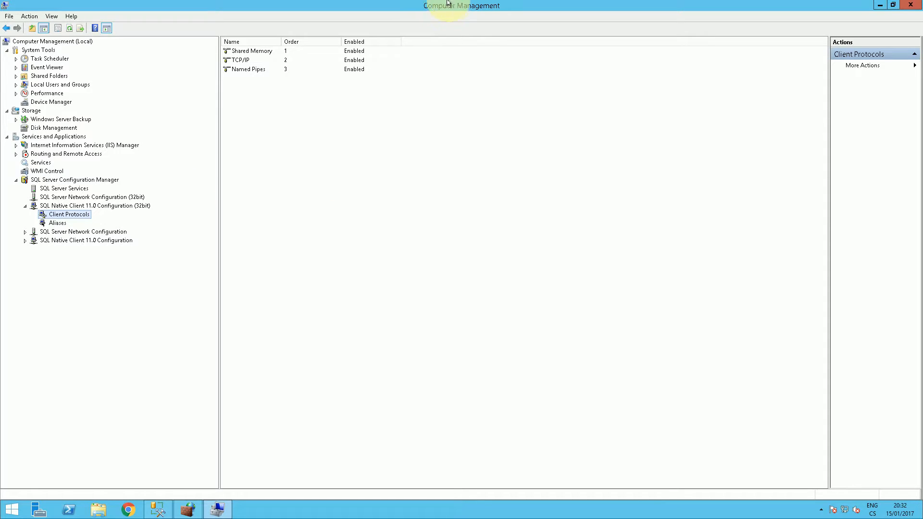
{"action": "double_click", "coordinate": [344, 60]}
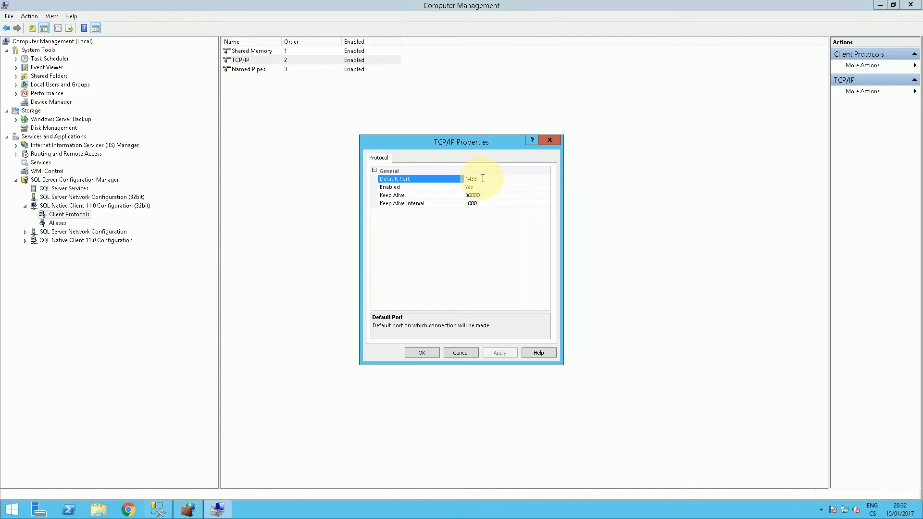
{"action": "left_click", "coordinate": [432, 354]}
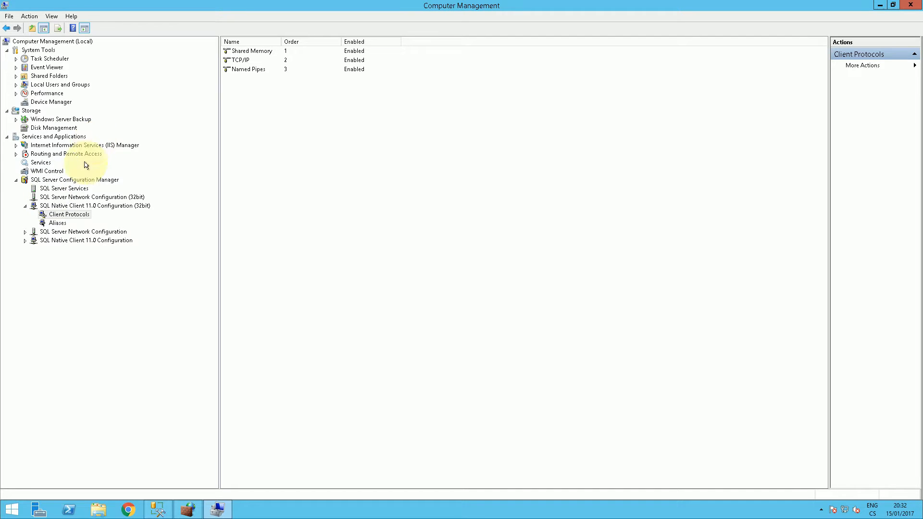
Examine the TCP/IP properties of the SQLEXPRESS protocols, including the TCP port under IPAll in the IP addresses
{"action": "left_click", "coordinate": [24, 232]}
{"action": "left_click", "coordinate": [60, 240]}
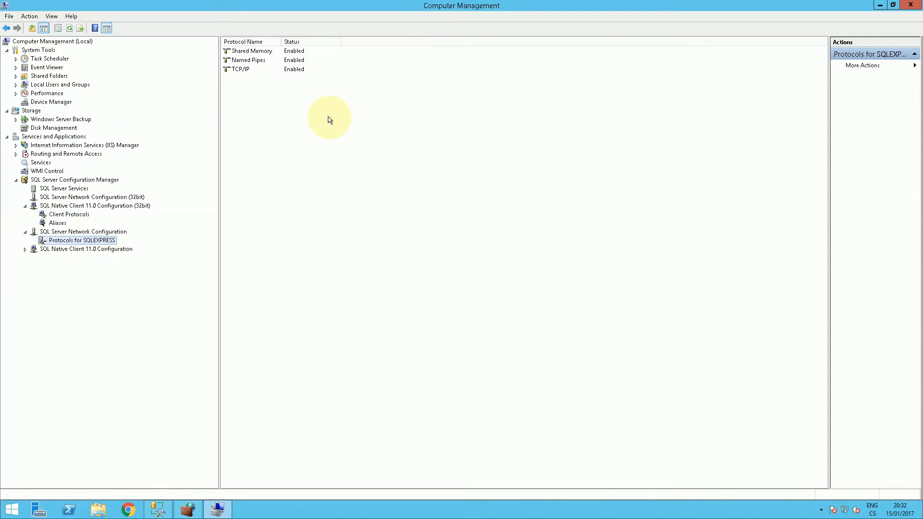
{"action": "double_click", "coordinate": [243, 70]}
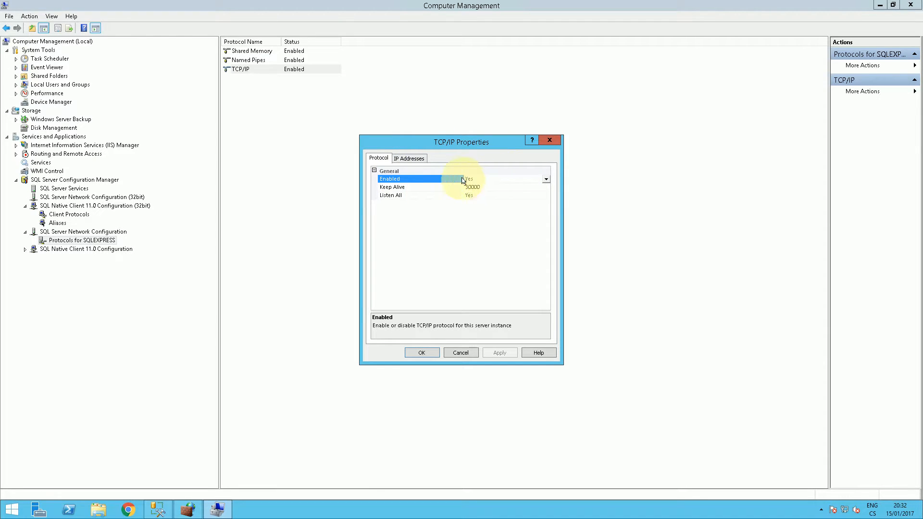
{"action": "left_click", "coordinate": [410, 159]}
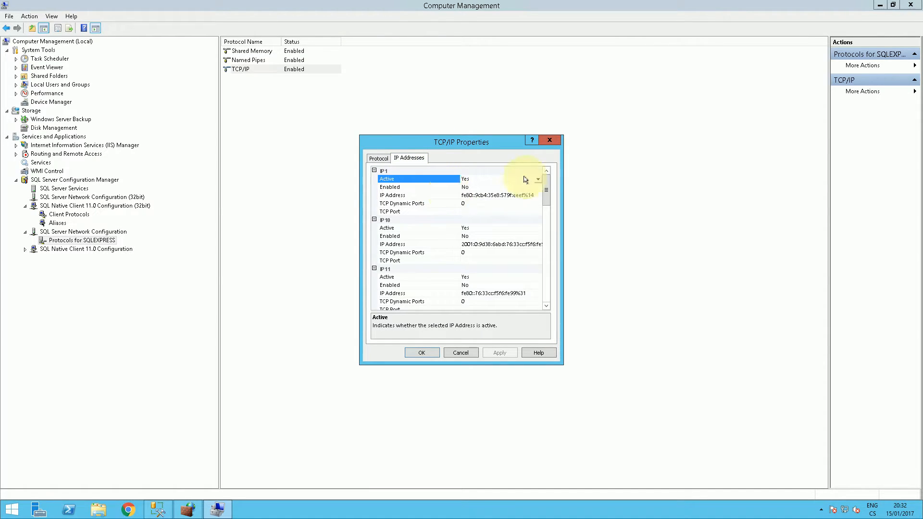
{"action": "left_click_drag", "start_coordinate": [543, 190], "coordinate": [544, 299]}
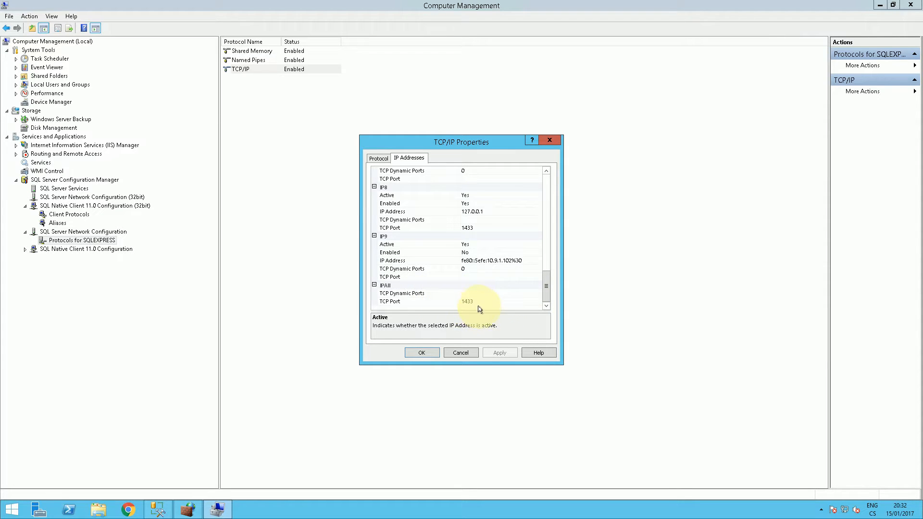
{"action": "left_click", "coordinate": [422, 352]}
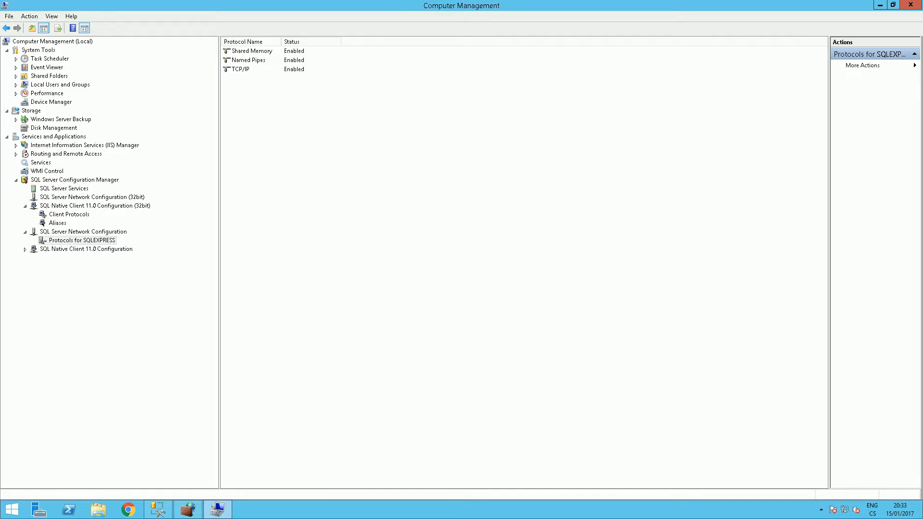
Check the client protocols of the SQL Native Client 11.0 Configuration, and close Computer Management
{"action": "left_click", "coordinate": [25, 249]}
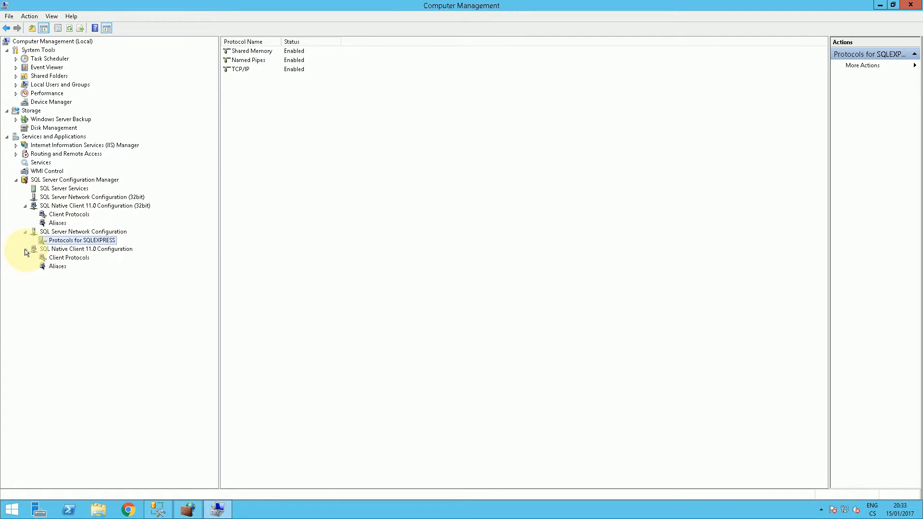
{"action": "left_click", "coordinate": [54, 258]}
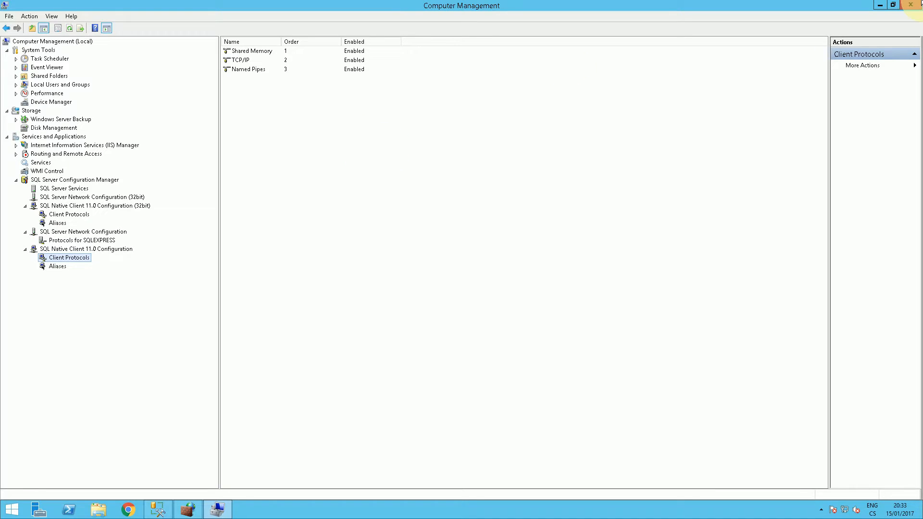
{"action": "left_click", "coordinate": [907, 7]}
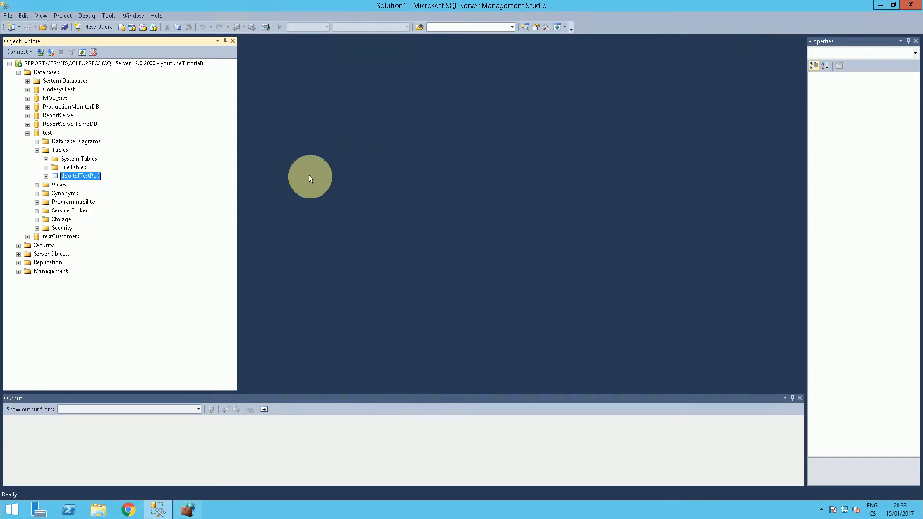
Disconnect the current server and connect to localhost with SQL Server Authentication, entering the login's password
{"action": "left_click", "coordinate": [50, 52]}
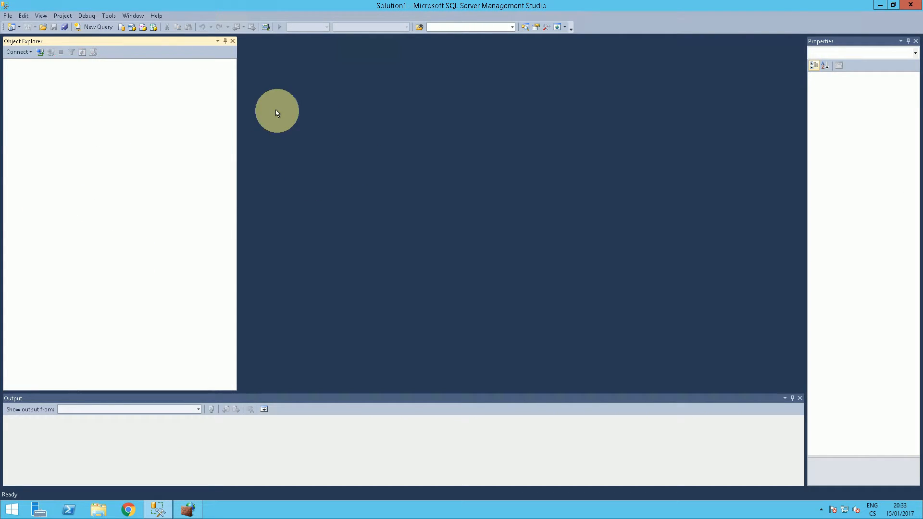
{"action": "left_click", "coordinate": [40, 52]}
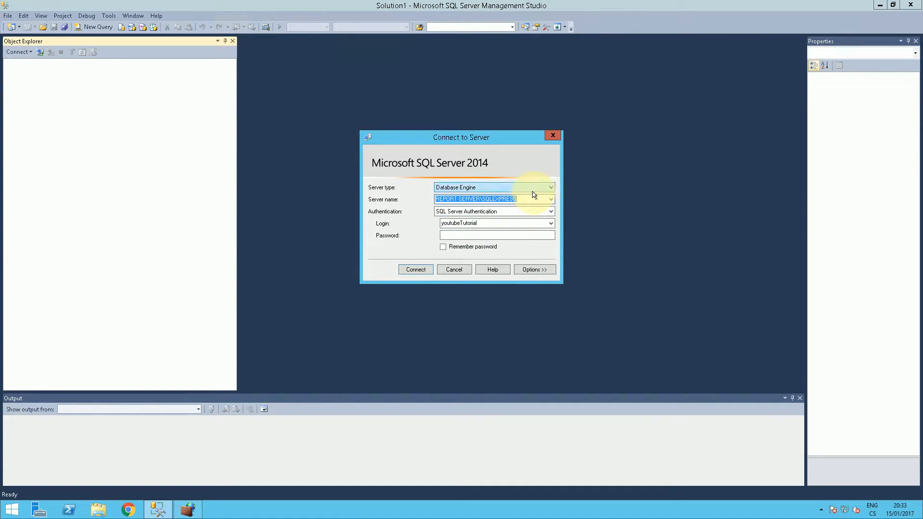
{"action": "key", "text": "BackSpace"}
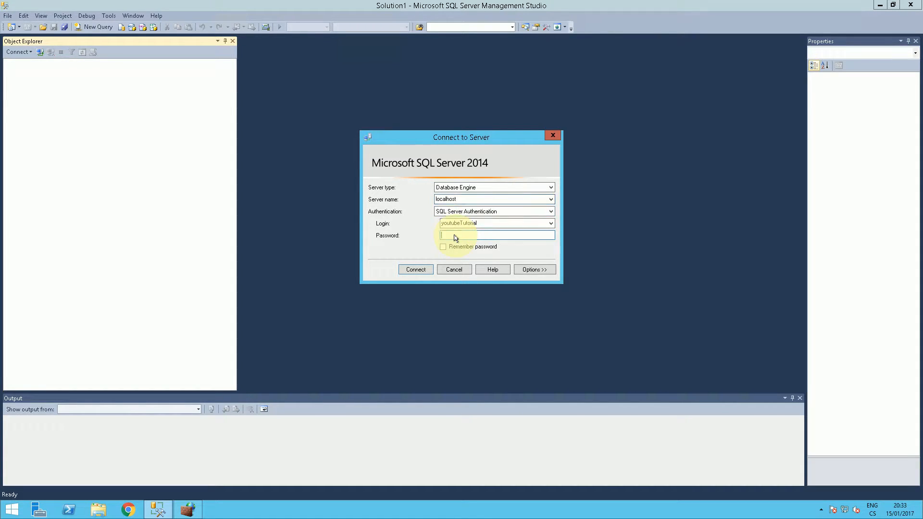
{"action": "key", "text": "Return"}
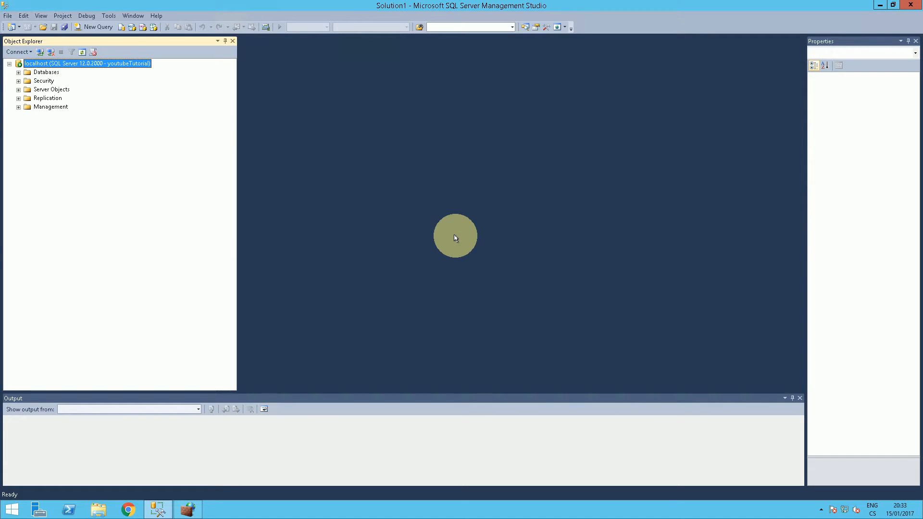
Disconnect from localhost and start a new server connection
{"action": "left_click", "coordinate": [51, 53]}
{"action": "left_click", "coordinate": [42, 53]}
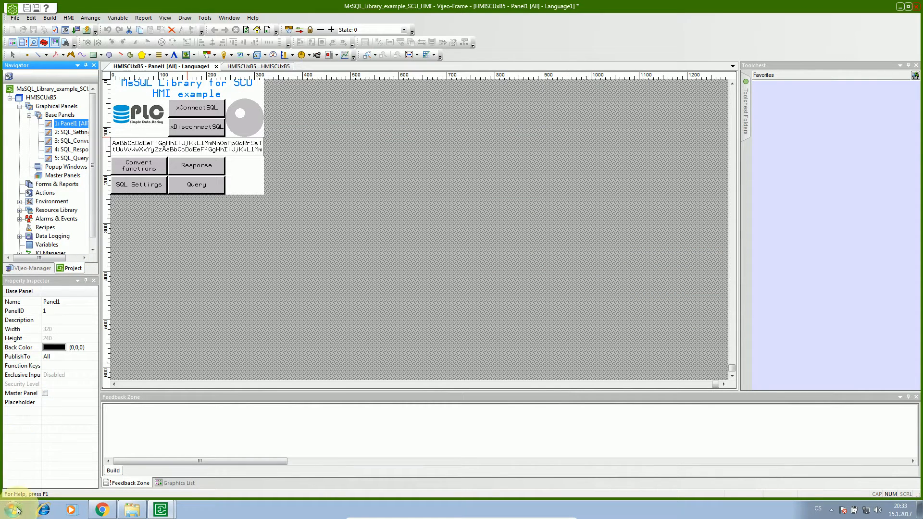
Look for an SQL program on the HMI engineering computer by searching for sql and browsing its installed programs
{"action": "left_click", "coordinate": [21, 509]}
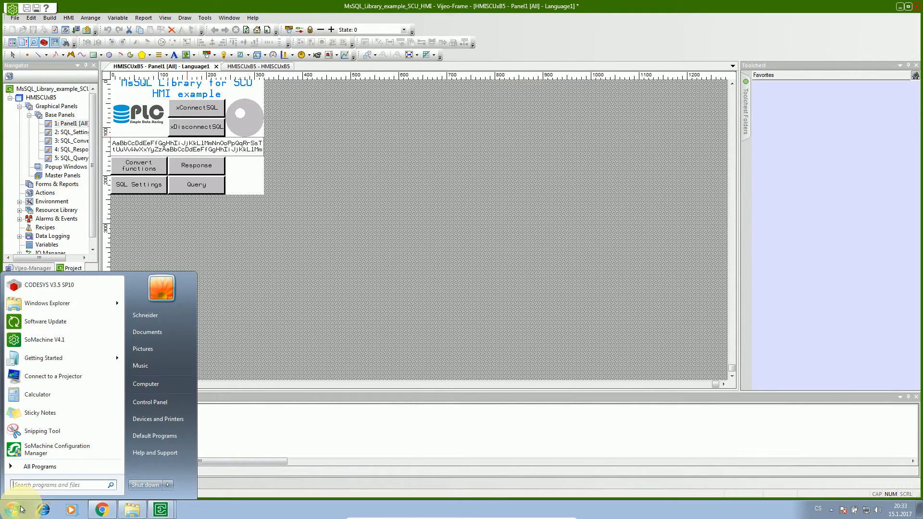
{"action": "type", "text": "s"}
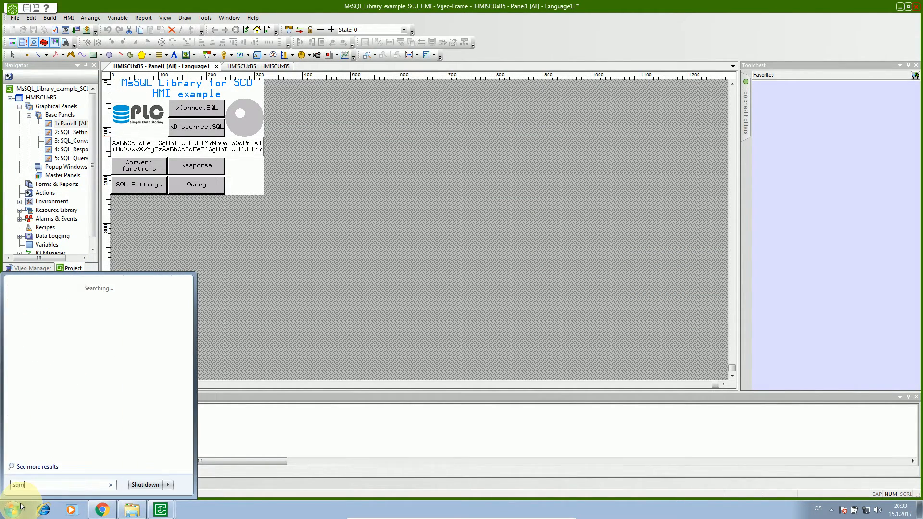
{"action": "type", "text": "ql"}
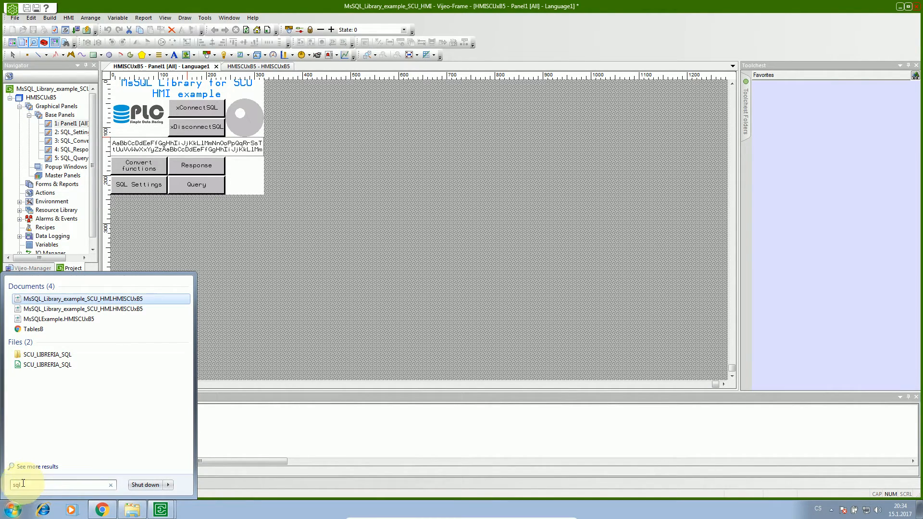
{"action": "key", "text": "BackSpace"}
{"action": "key", "text": "BackSpace"}
{"action": "key", "text": "BackSpace"}
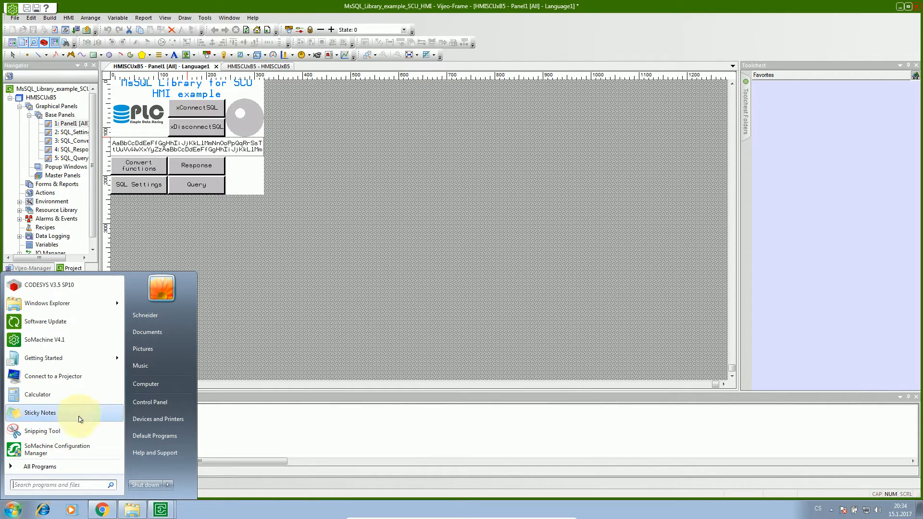
{"action": "left_click", "coordinate": [40, 466]}
{"action": "scroll", "coordinate": [67, 384], "scroll_direction": "down", "scroll_amount": 3}
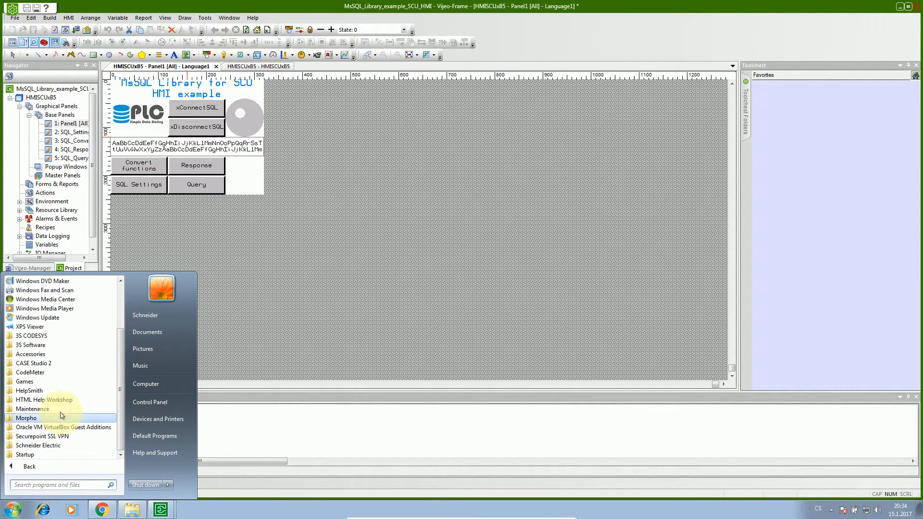
{"action": "left_click", "coordinate": [47, 466]}
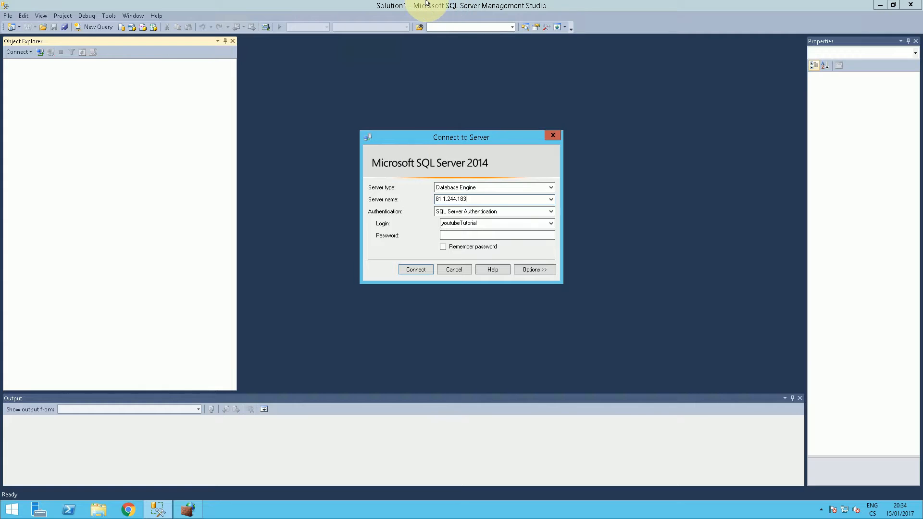
Try to connect to the Database Engine at 81.1.244.183, entering the login's password, and cancel the attempt
{"action": "mouse_move", "coordinate": [427, 0]}
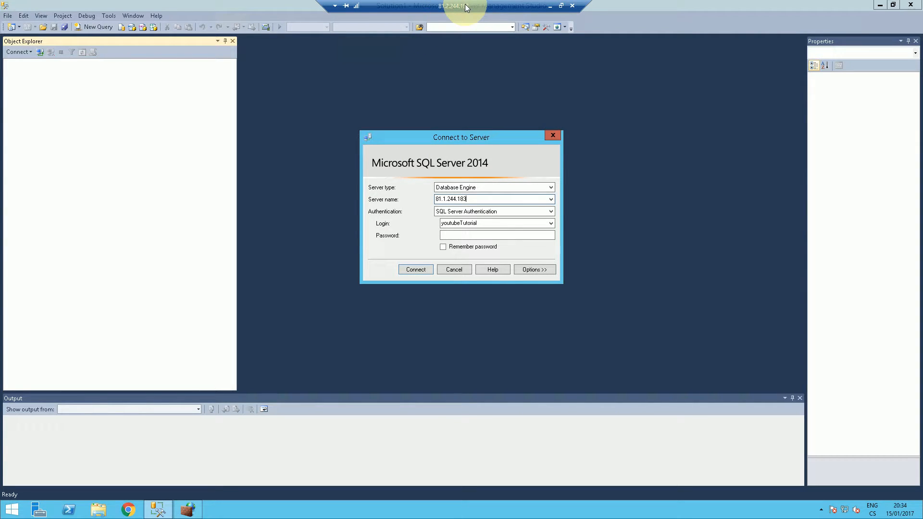
{"action": "left_click", "coordinate": [460, 236]}
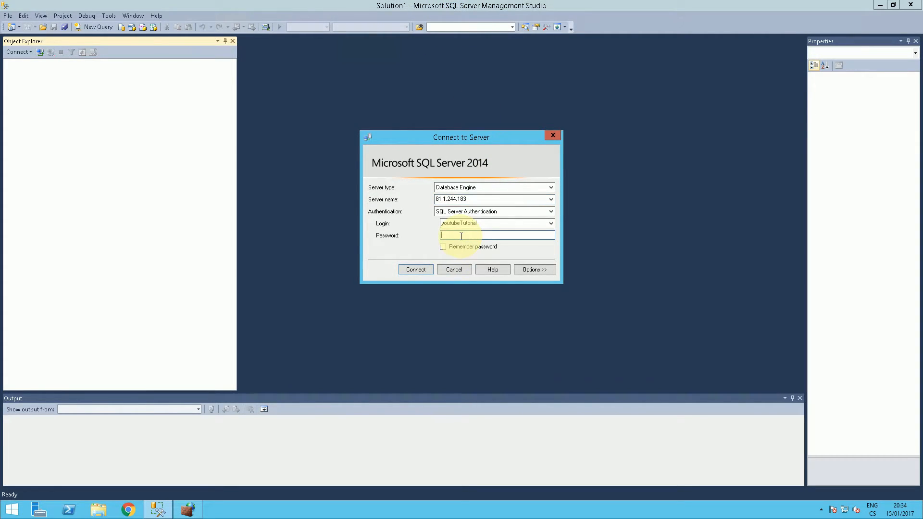
{"action": "key", "text": "Return"}
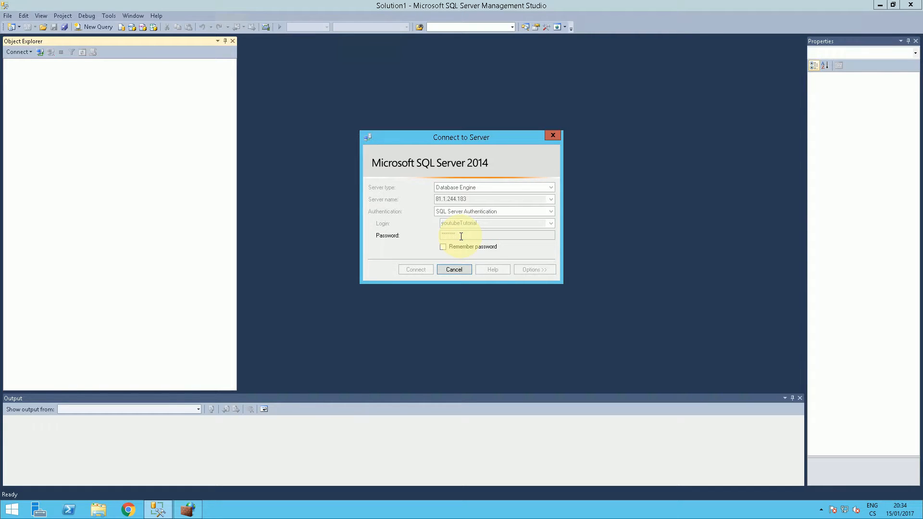
{"action": "left_click", "coordinate": [459, 270]}
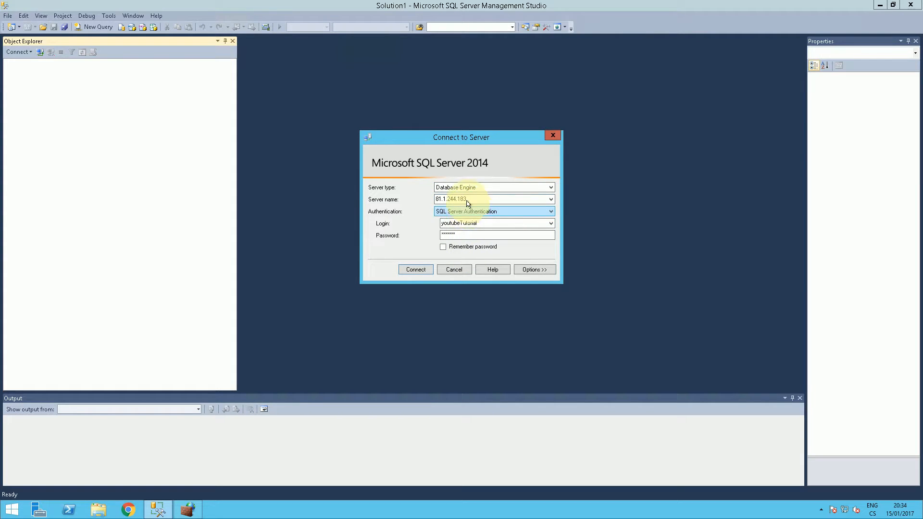
Change the server name to localhost, enter the login's password and connect
{"action": "left_click_drag", "start_coordinate": [468, 199], "coordinate": [276, 177]}
{"action": "key", "text": "BackSpace"}
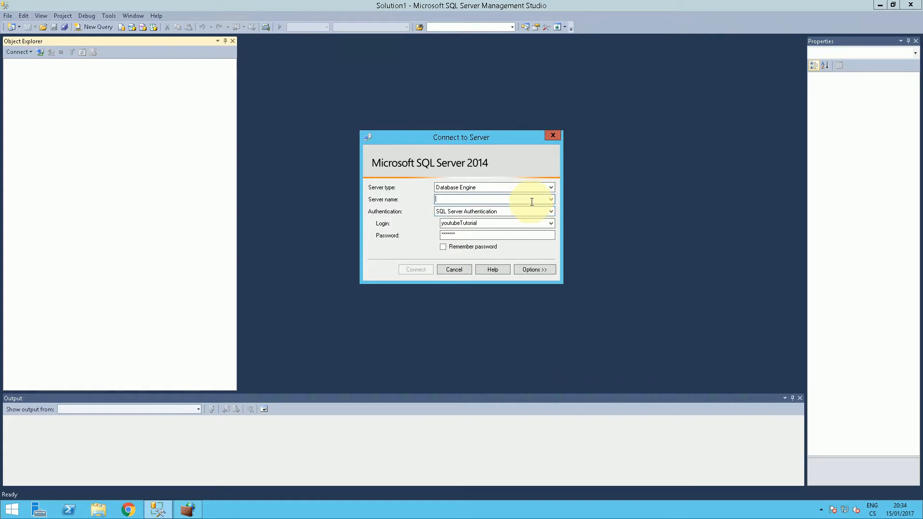
{"action": "left_click", "coordinate": [549, 199]}
{"action": "left_click", "coordinate": [479, 206]}
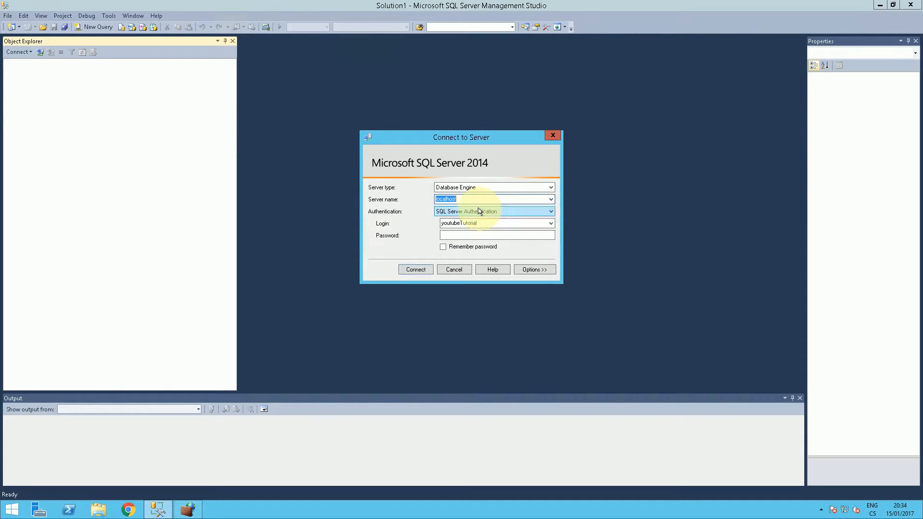
{"action": "left_click", "coordinate": [458, 235]}
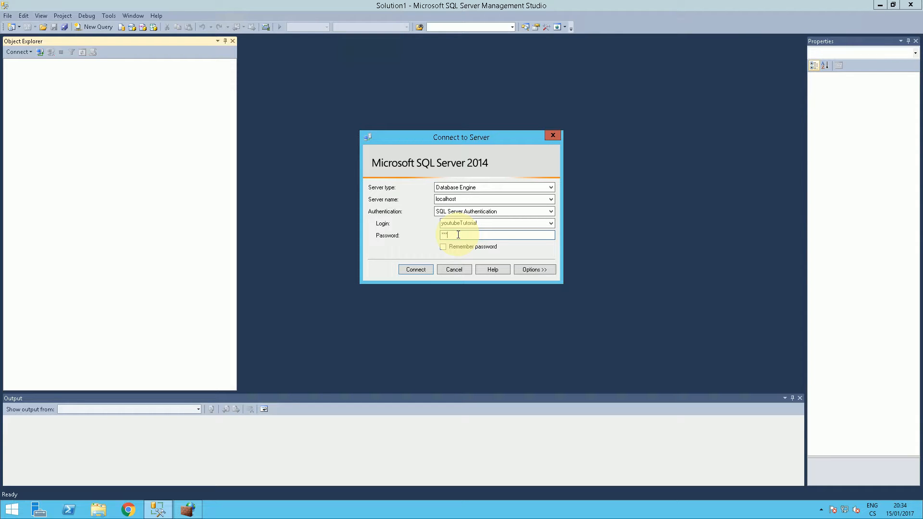
{"action": "key", "text": "Return"}
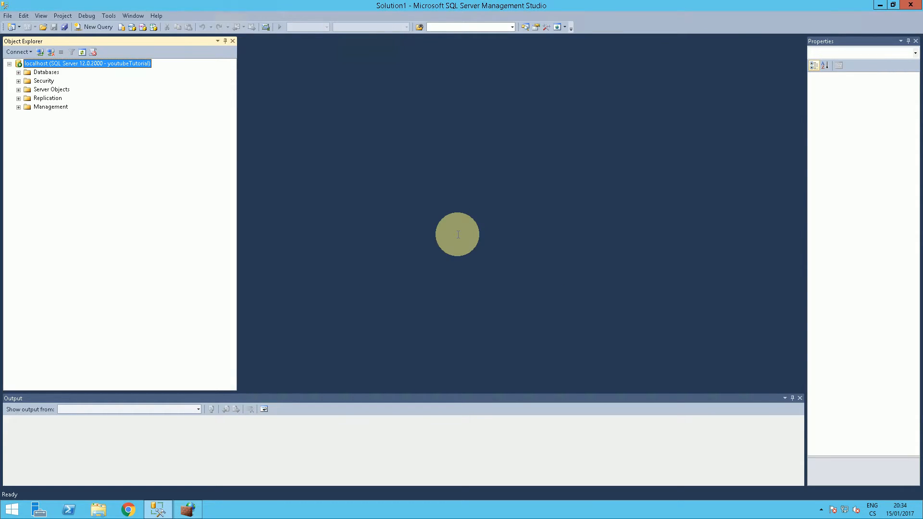
Expand the tables of the test database, open the rows of dbo.tblTestPLC, and return to the HMI project in Vijeo-Frame
{"action": "double_click", "coordinate": [45, 72]}
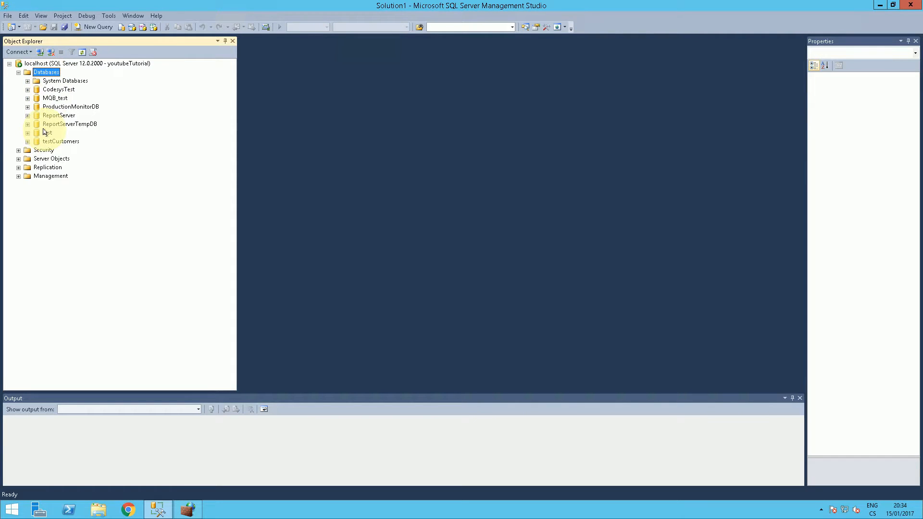
{"action": "double_click", "coordinate": [48, 133]}
{"action": "double_click", "coordinate": [60, 150]}
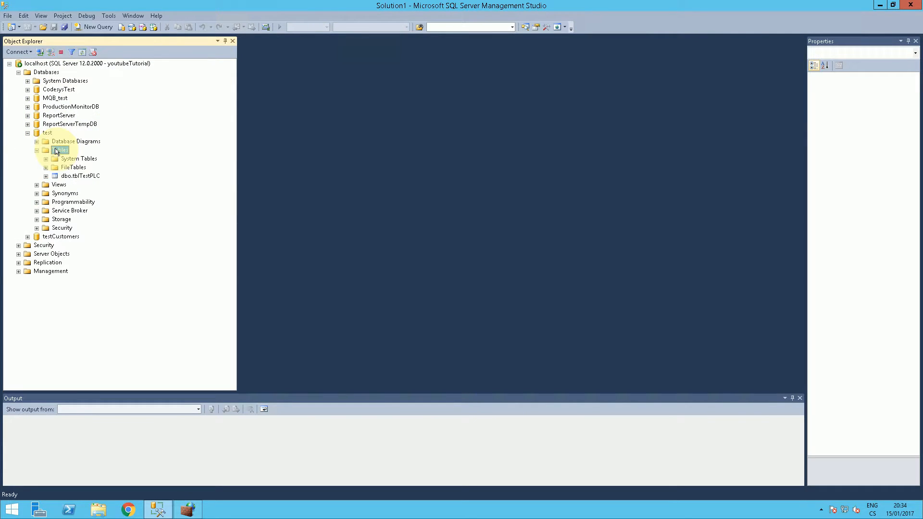
{"action": "left_click", "coordinate": [77, 176]}
{"action": "right_click", "coordinate": [77, 175]}
{"action": "left_click", "coordinate": [117, 200]}
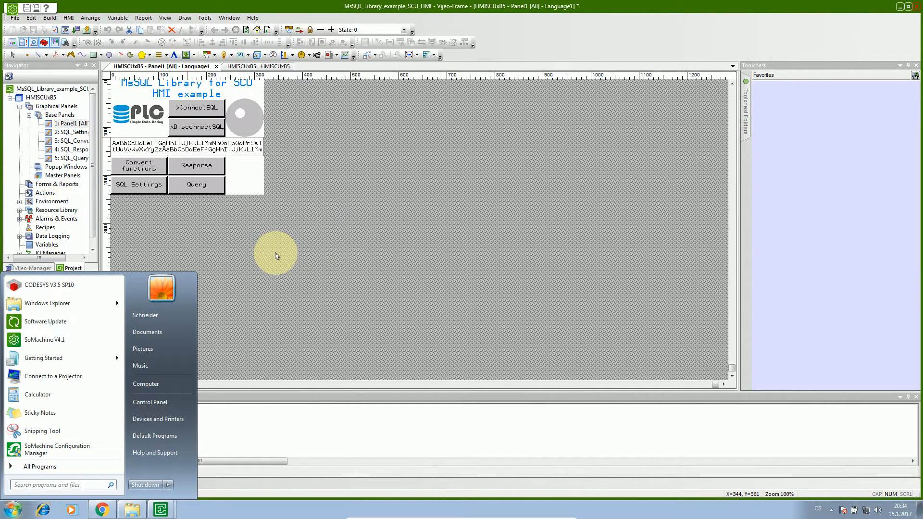
{"action": "left_click", "coordinate": [274, 252]}
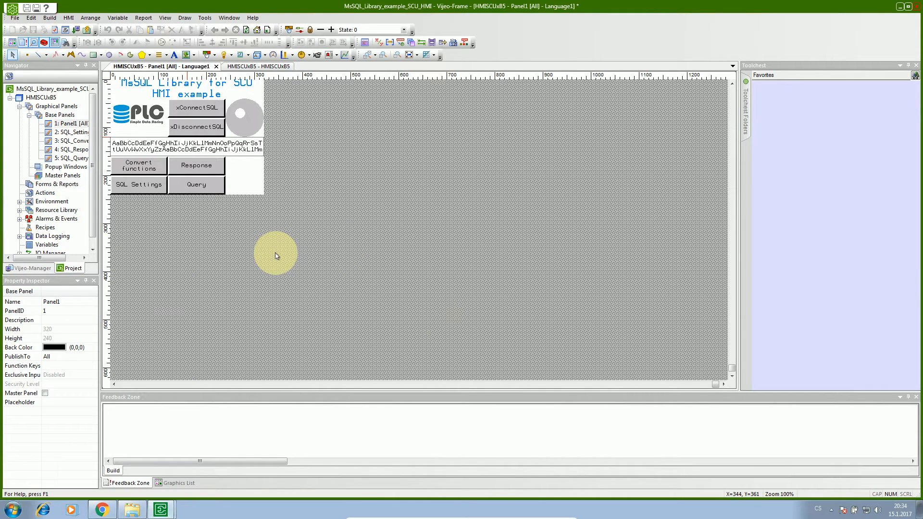
Switch to SoMachine Logic Builder and select the HMISCUxB5 node in the device's controller selection
{"action": "left_click", "coordinate": [161, 507]}
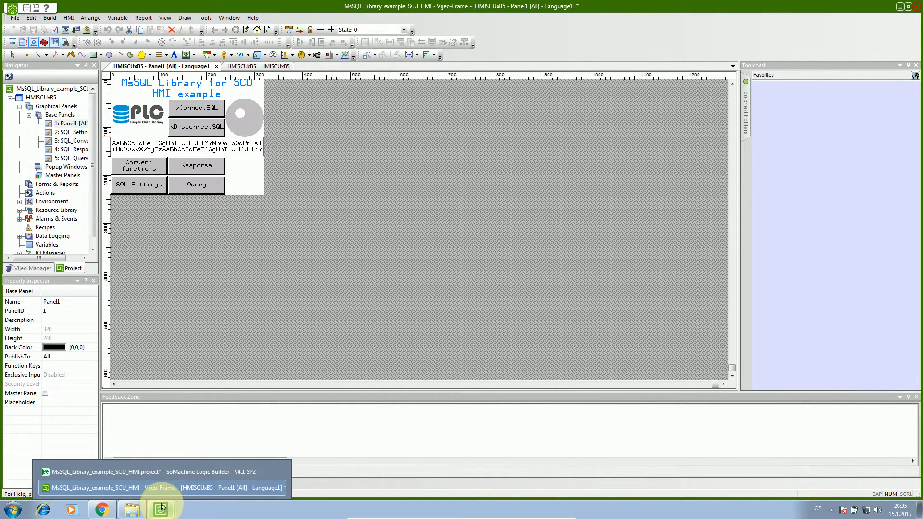
{"action": "left_click", "coordinate": [151, 473]}
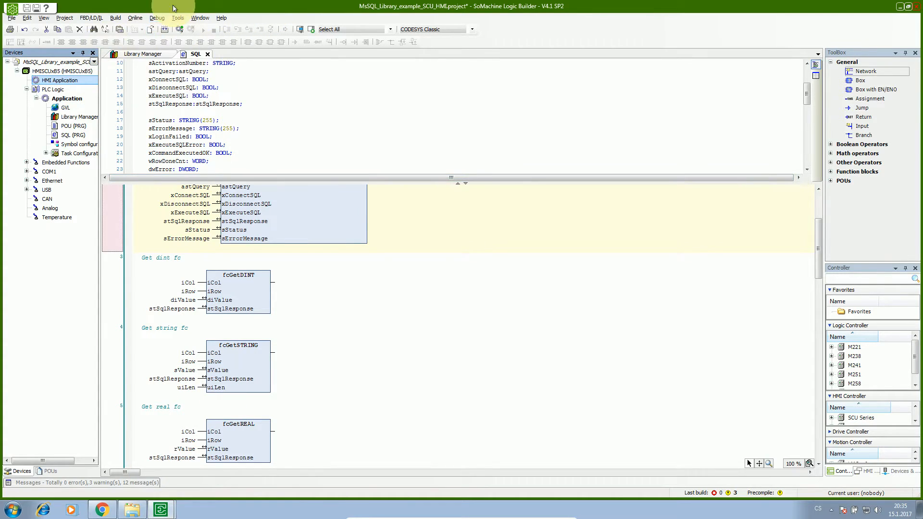
{"action": "left_click", "coordinate": [72, 71]}
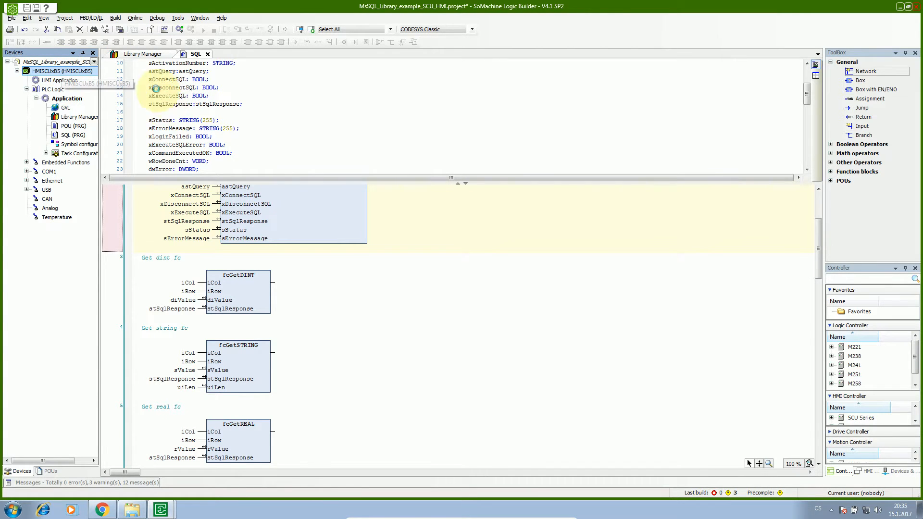
{"action": "double_click", "coordinate": [89, 71]}
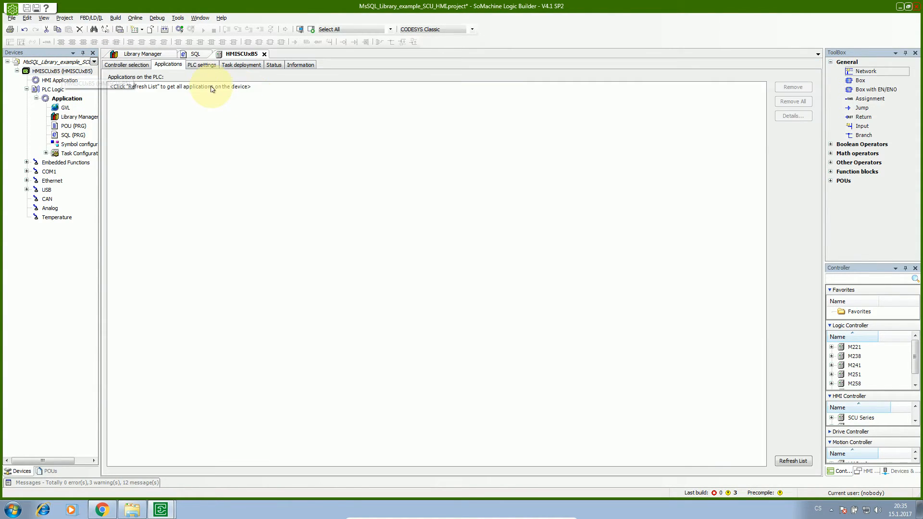
{"action": "left_click", "coordinate": [137, 65]}
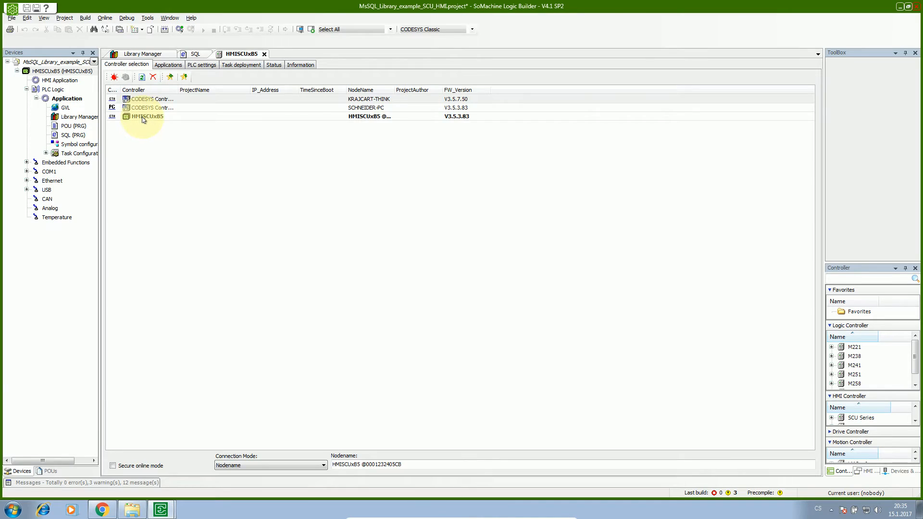
{"action": "left_click", "coordinate": [143, 117]}
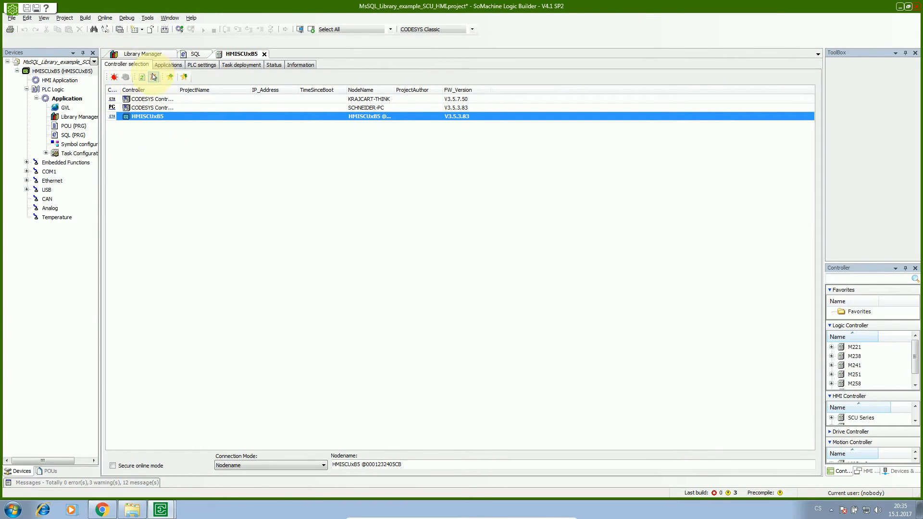
Log in to the HMISCUxB5 with online change to check the SQL program's live values, and log out
{"action": "left_click", "coordinate": [179, 30]}
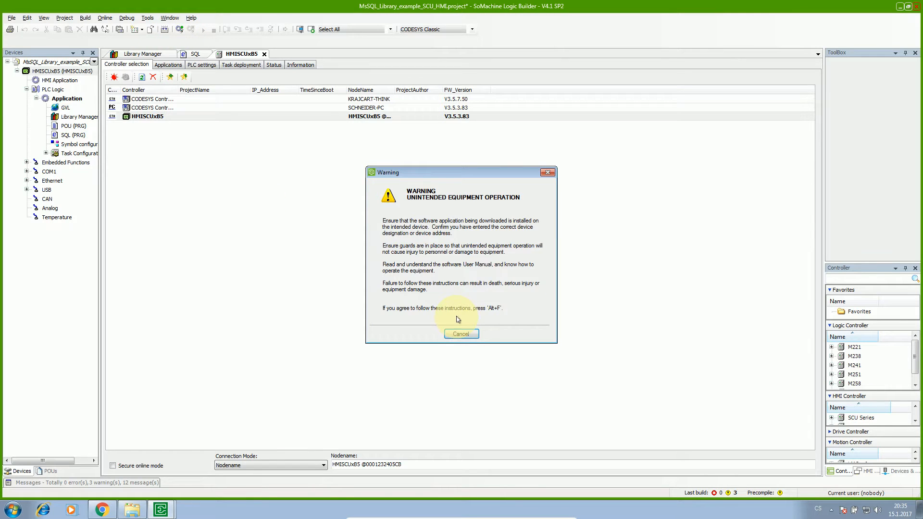
{"action": "key", "text": "alt+f"}
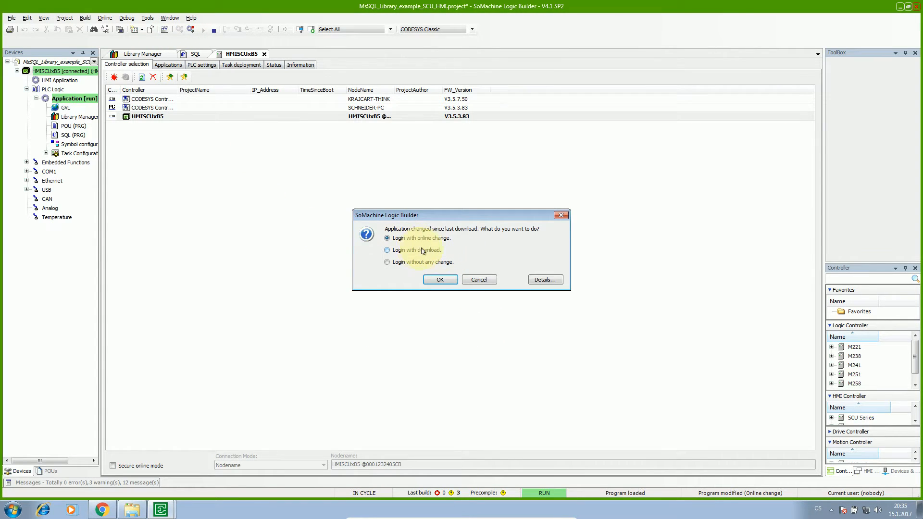
{"action": "left_click", "coordinate": [432, 280]}
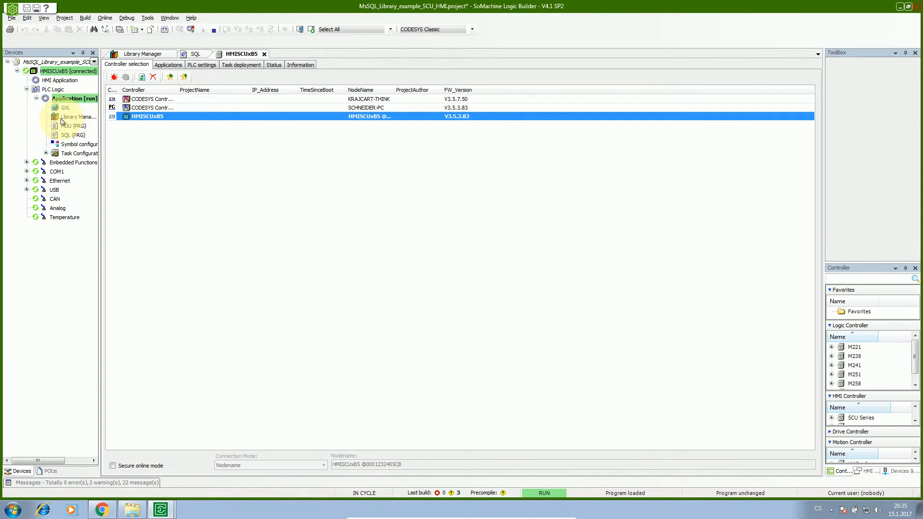
{"action": "double_click", "coordinate": [68, 135]}
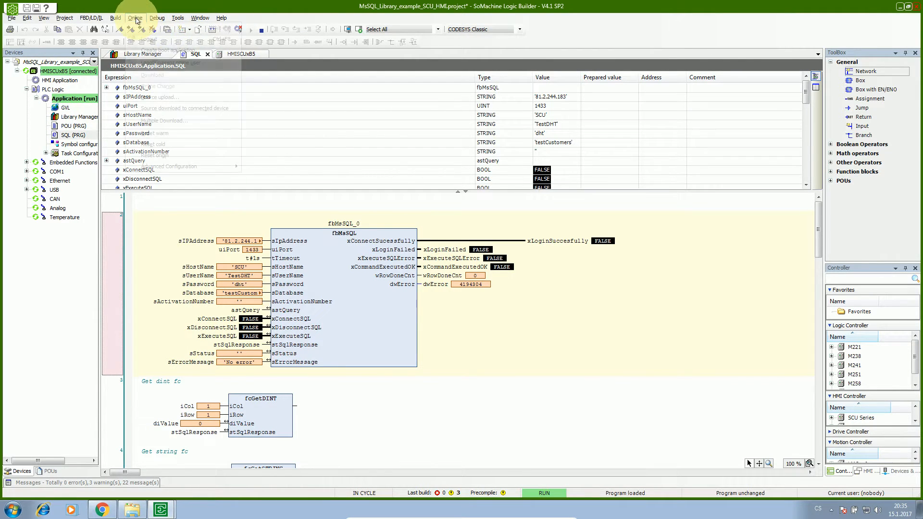
{"action": "left_click", "coordinate": [135, 19]}
{"action": "left_click", "coordinate": [164, 35]}
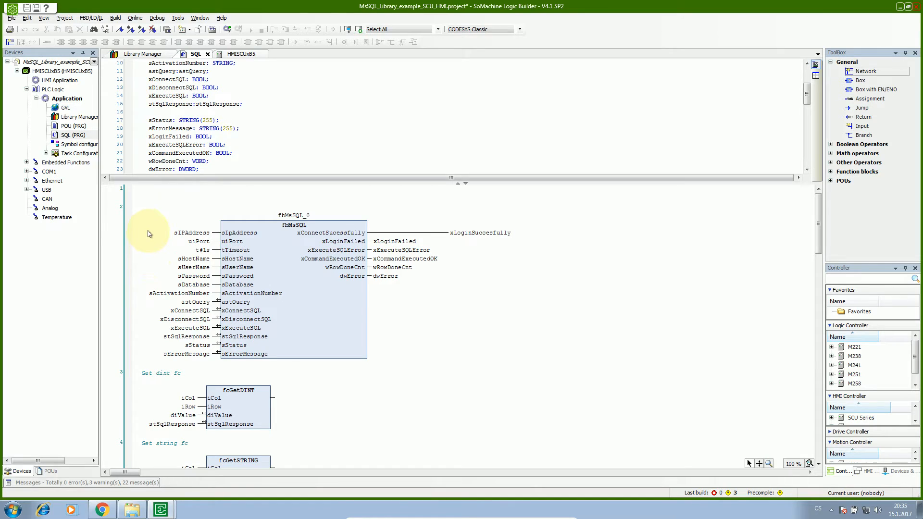
Run a Multiple Download of Application and HMI Application to the HMISCUxB5, always performing a full download, and dismiss the result
{"action": "left_click", "coordinate": [293, 305]}
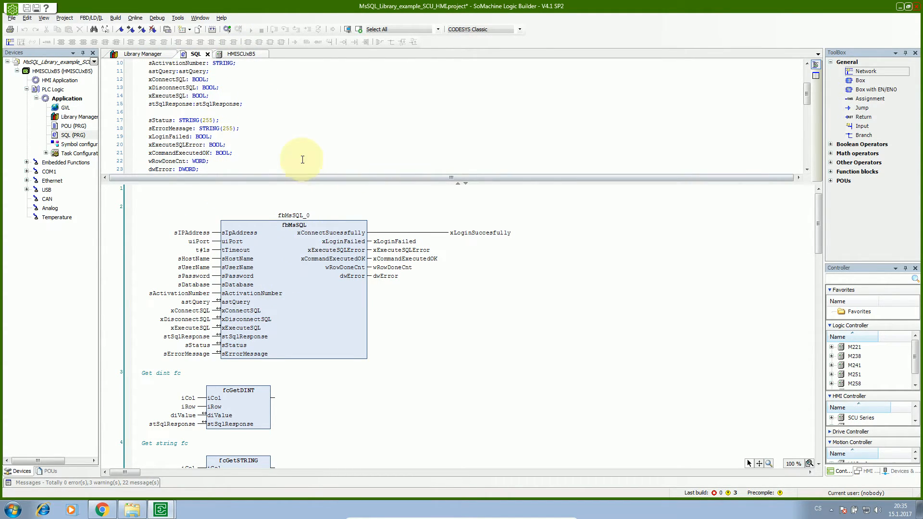
{"action": "left_click", "coordinate": [164, 510]}
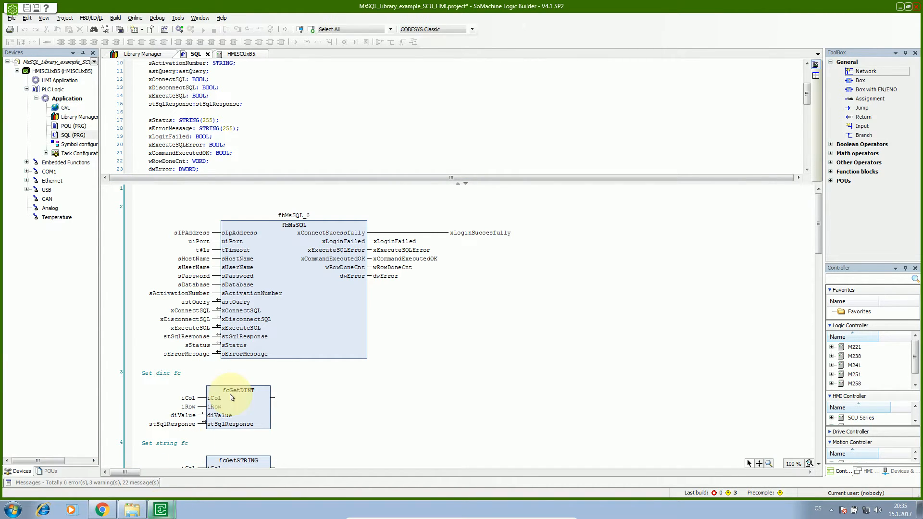
{"action": "left_click", "coordinate": [135, 18]}
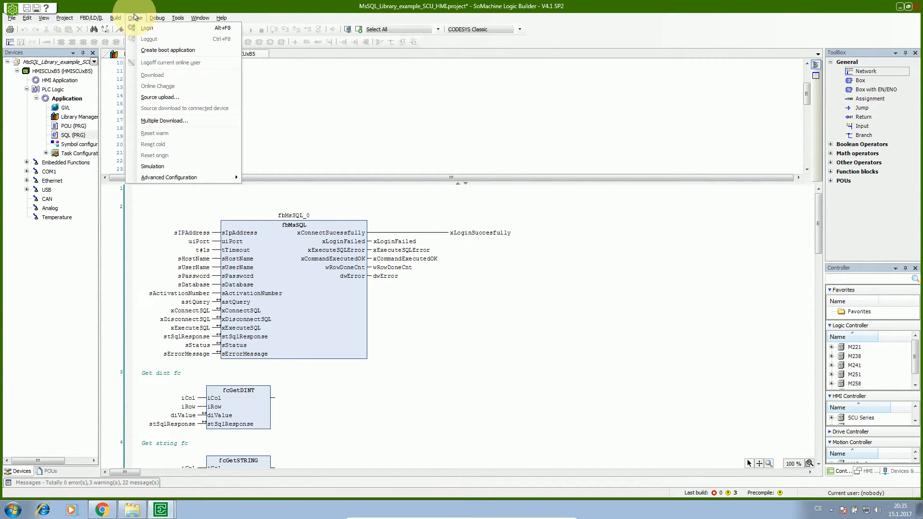
{"action": "left_click", "coordinate": [187, 123]}
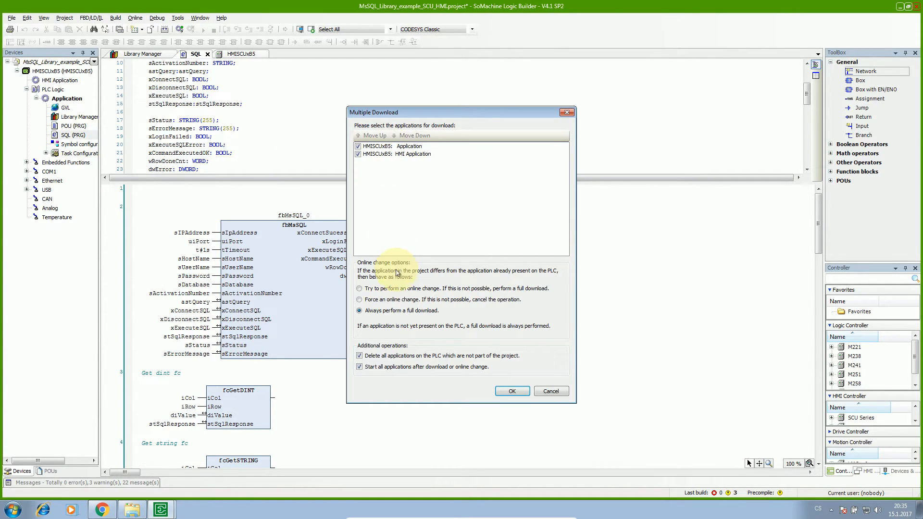
{"action": "left_click", "coordinate": [511, 392]}
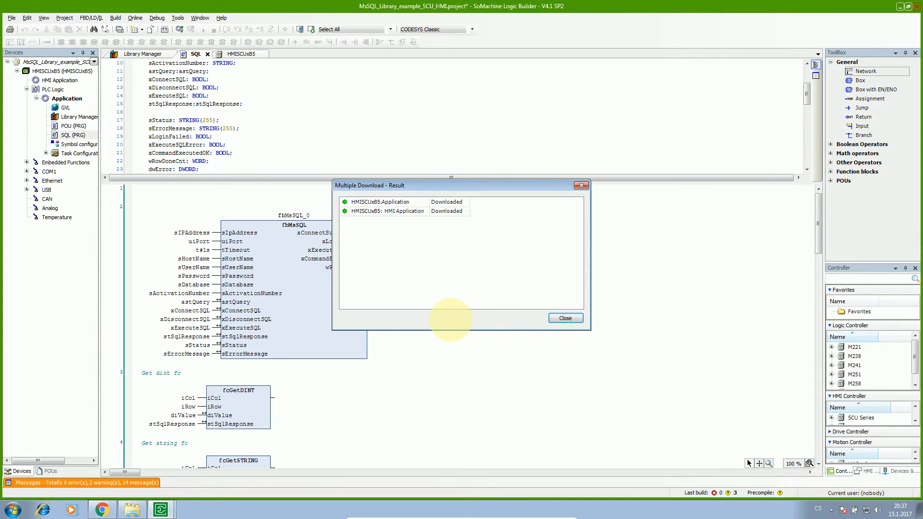
{"action": "left_click", "coordinate": [565, 318]}
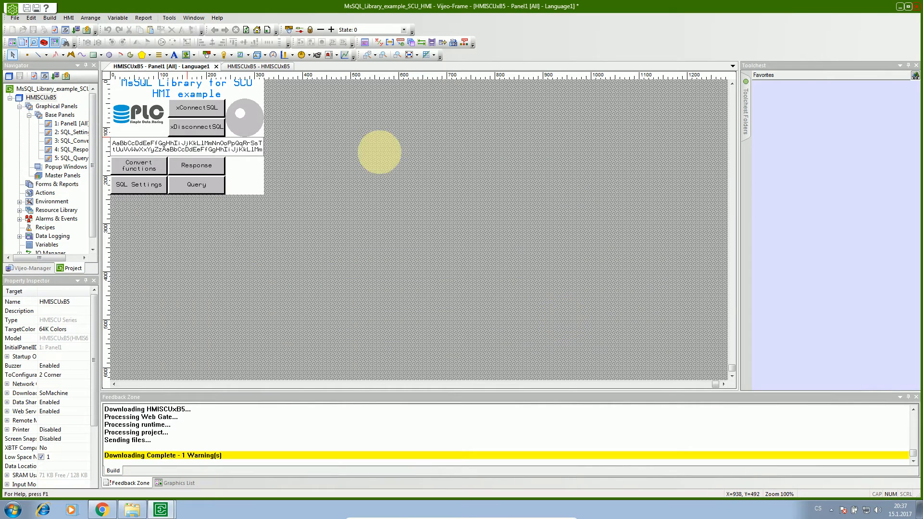
Return to SoMachine Logic Builder and log in to the controller
{"action": "left_click", "coordinate": [161, 510]}
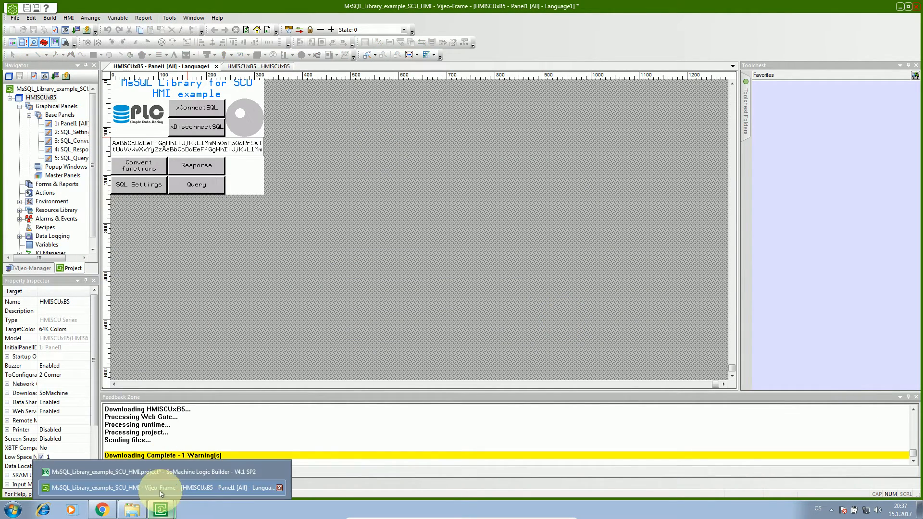
{"action": "left_click", "coordinate": [172, 474]}
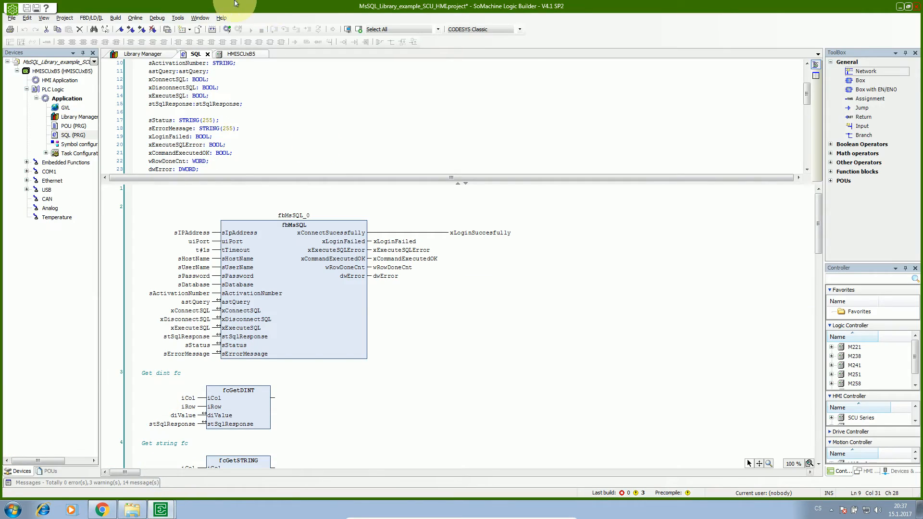
{"action": "left_click", "coordinate": [135, 18]}
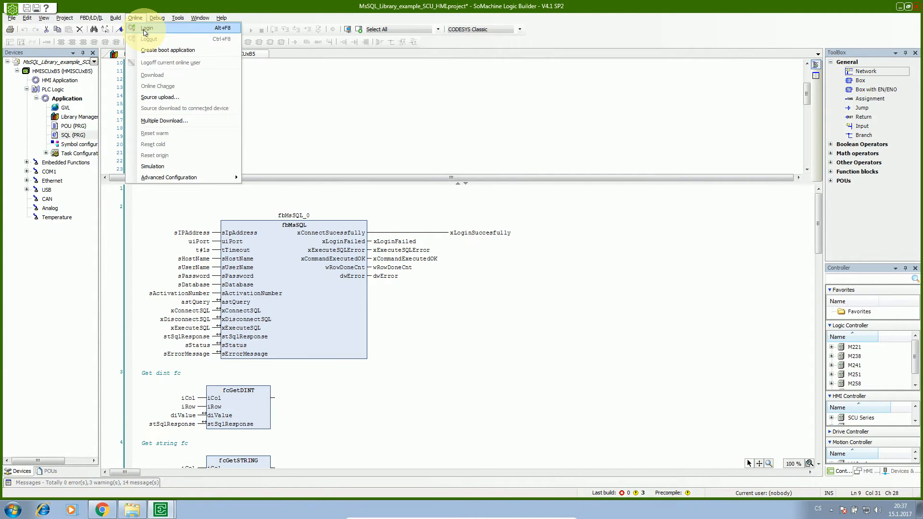
{"action": "left_click", "coordinate": [211, 25]}
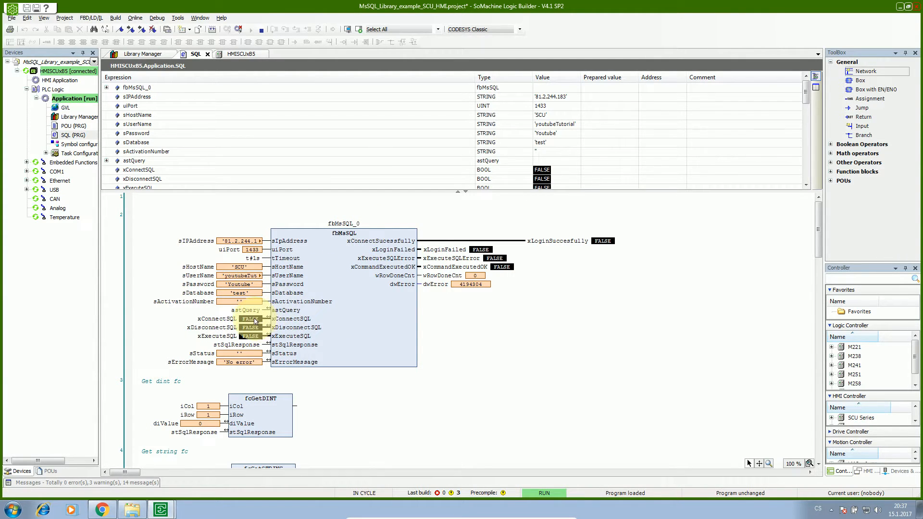
Write TRUE to xConnectSQL on the fbMsSQL_0 block, check xLoginSuccesfully, and look over the conversion functions below
{"action": "double_click", "coordinate": [255, 321]}
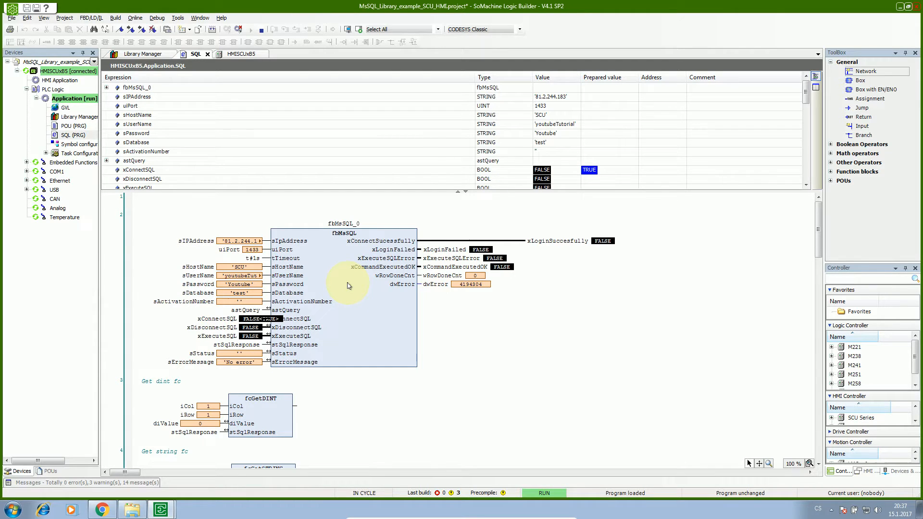
{"action": "key", "text": "ctrl+F7"}
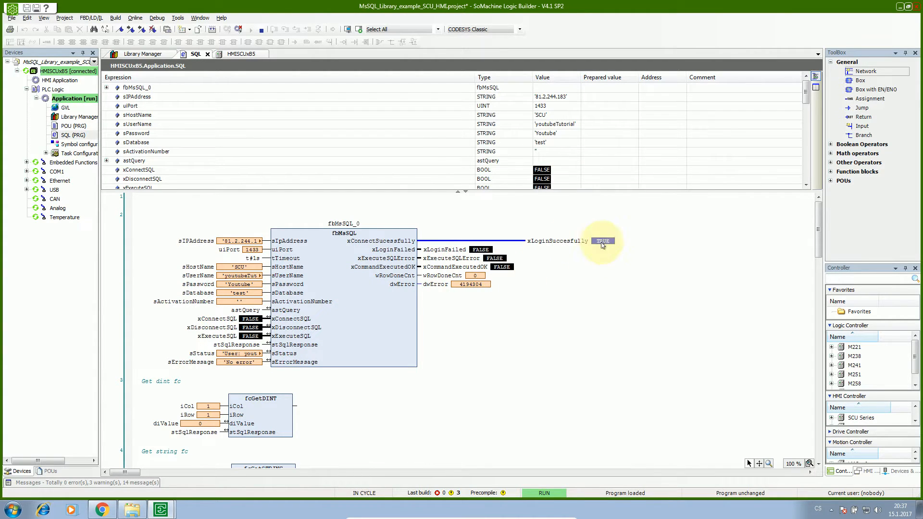
{"action": "left_click", "coordinate": [602, 244]}
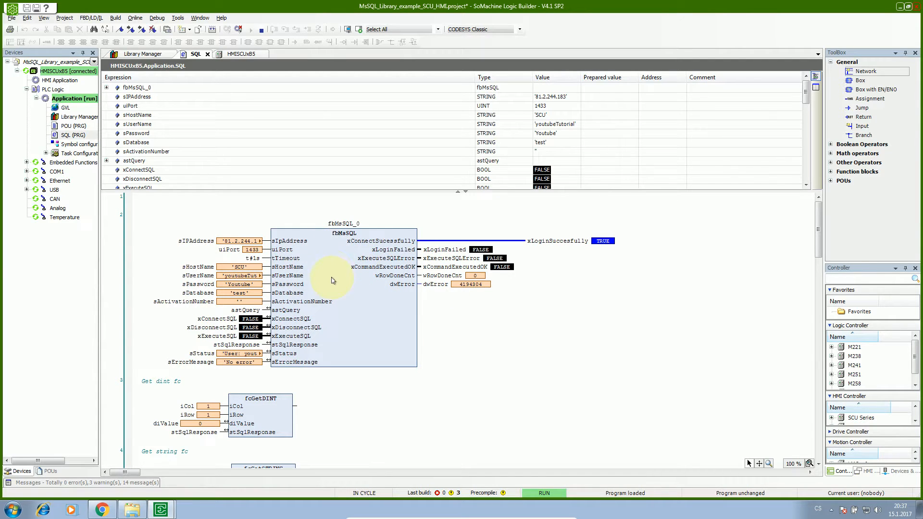
{"action": "scroll", "coordinate": [347, 272], "scroll_direction": "down", "scroll_amount": 5}
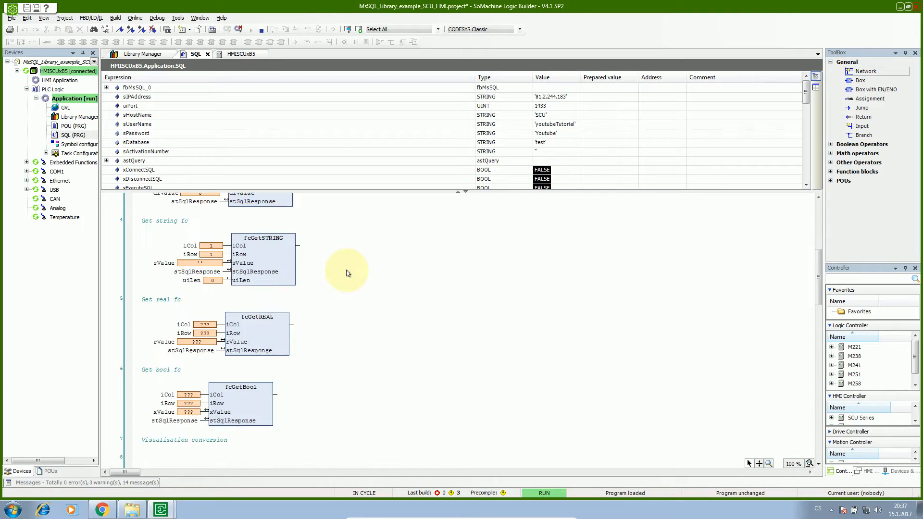
{"action": "scroll", "coordinate": [347, 272], "scroll_direction": "down", "scroll_amount": 5}
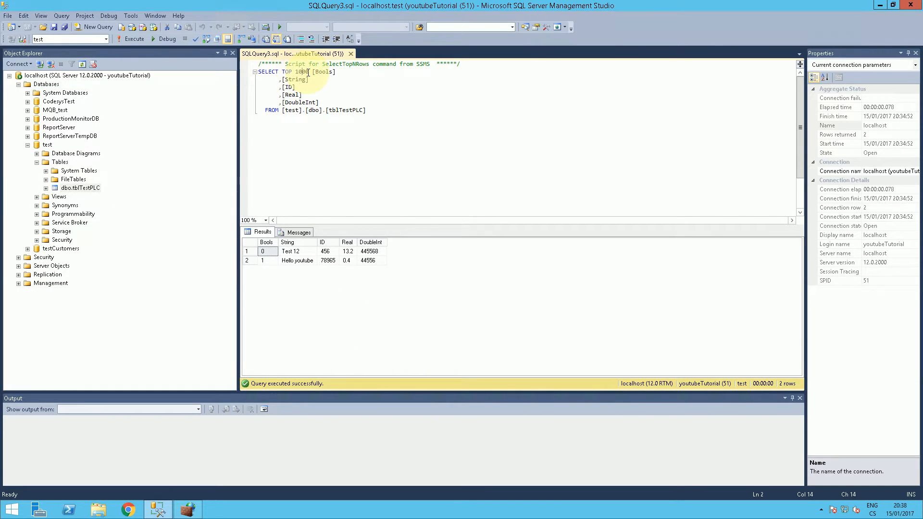
In SQL Server Management Studio, remove TOP 1000 from the SELECT query on [test].[dbo].[tblTestPLC]
{"action": "left_click", "coordinate": [312, 72]}
{"action": "key", "text": "BackSpace"}
{"action": "key", "text": "BackSpace"}
{"action": "key", "text": "BackSpace"}
{"action": "key", "text": "BackSpace"}
{"action": "key", "text": "BackSpace"}
{"action": "key", "text": "BackSpace"}
{"action": "key", "text": "BackSpace"}
{"action": "key", "text": "BackSpace"}
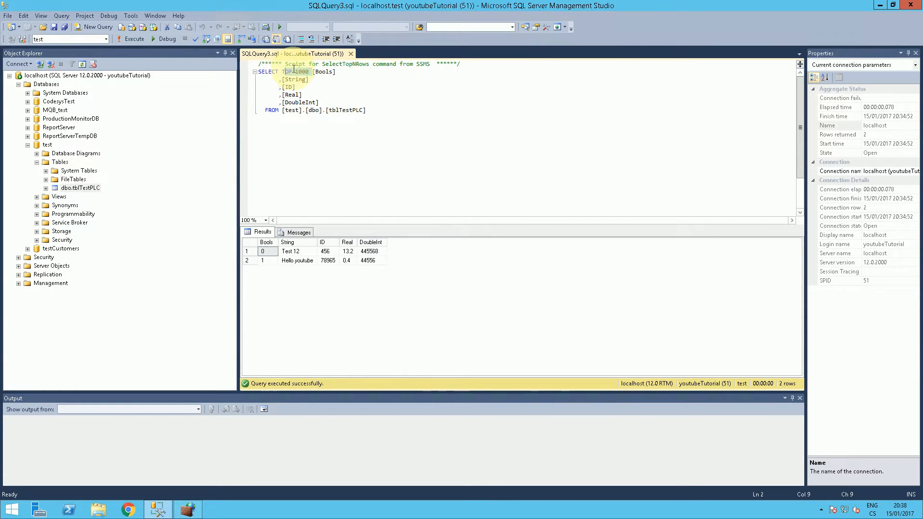
{"action": "key", "text": "BackSpace"}
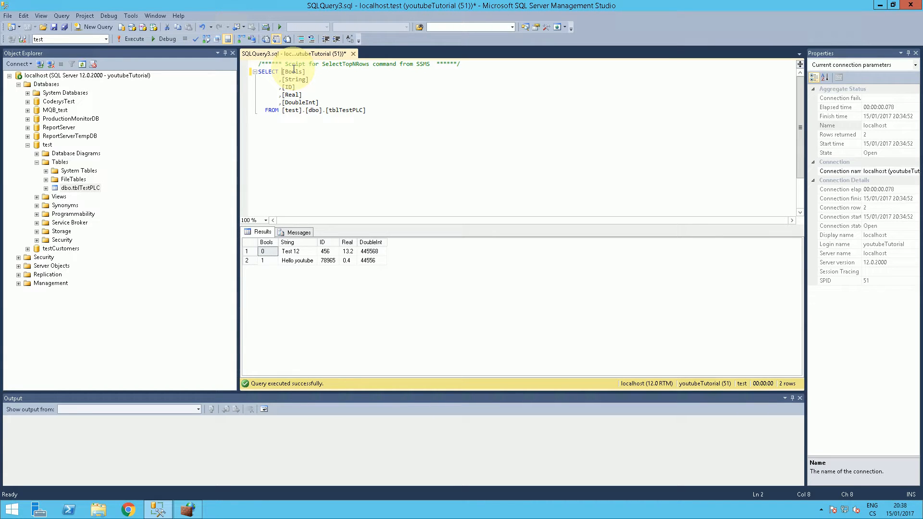
Bring the query's columns [Bools], [String], [ID], [Real] and [DoubleInt] onto one line, removing the line breaks and indentation between them
{"action": "left_click", "coordinate": [315, 72]}
{"action": "key", "text": "Delete"}
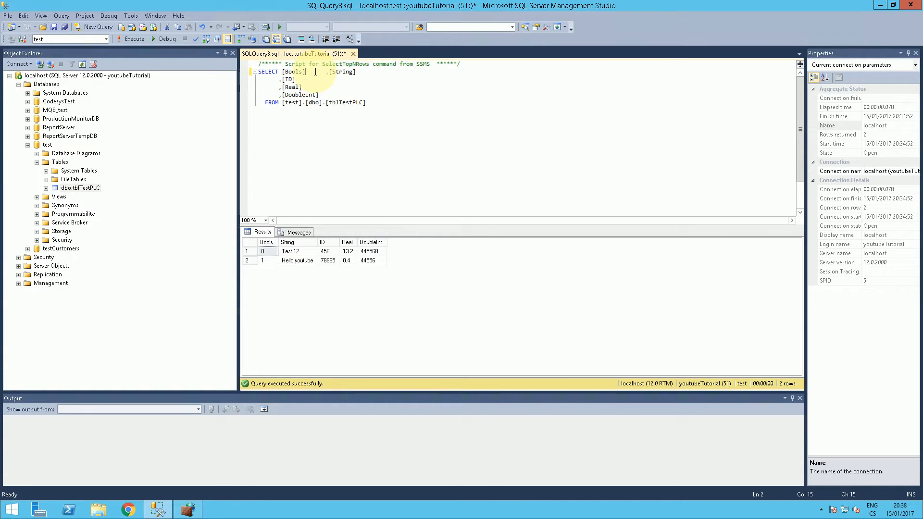
{"action": "key", "text": "Delete"}
{"action": "key", "text": "Delete"}
{"action": "key", "text": "Delete"}
{"action": "key", "text": "Delete"}
{"action": "key", "text": "Delete"}
{"action": "key", "text": "Delete"}
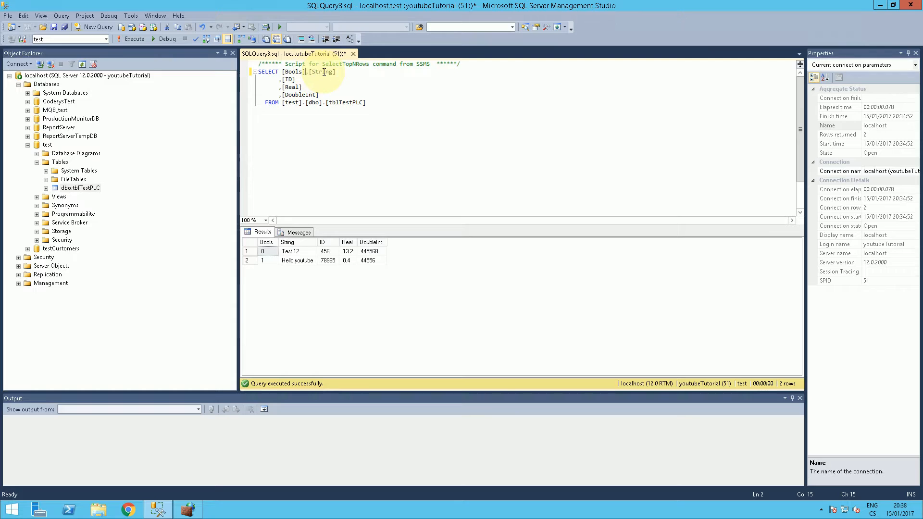
{"action": "left_click", "coordinate": [339, 72]}
{"action": "key", "text": "Delete"}
{"action": "key", "text": "Delete"}
{"action": "key", "text": "Delete"}
{"action": "key", "text": "Delete"}
{"action": "key", "text": "Delete"}
{"action": "key", "text": "Delete"}
{"action": "key", "text": "Delete"}
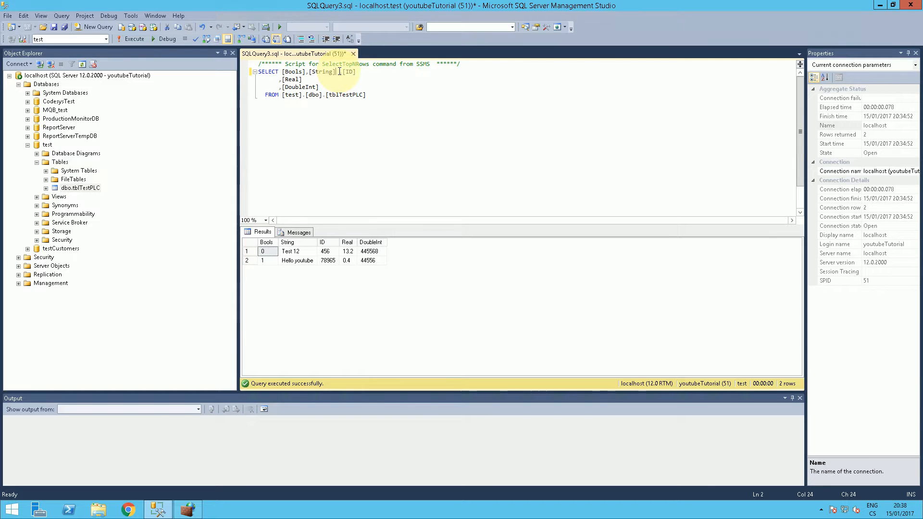
{"action": "key", "text": "Delete"}
{"action": "left_click", "coordinate": [356, 72]}
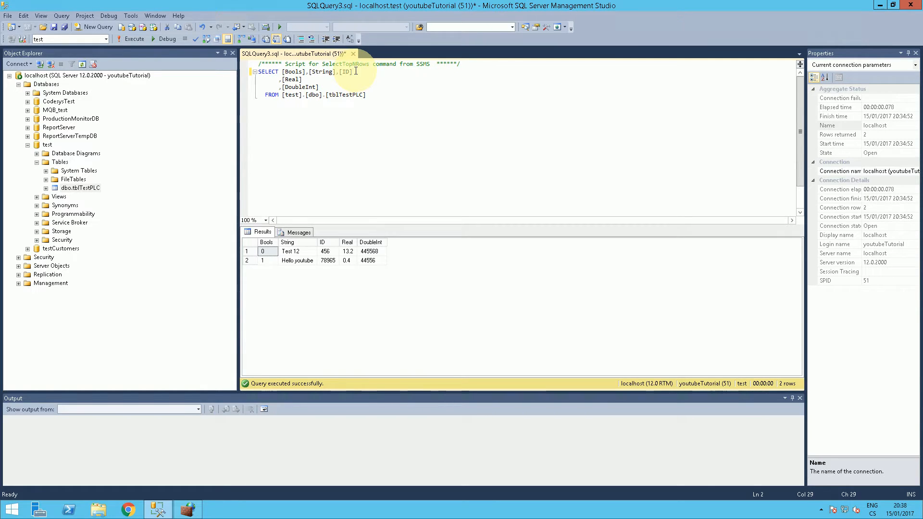
{"action": "key", "text": "Delete"}
{"action": "key", "text": "Delete"}
{"action": "key", "text": "Delete"}
{"action": "key", "text": "Delete"}
{"action": "key", "text": "Delete"}
{"action": "key", "text": "Delete"}
{"action": "key", "text": "Delete"}
{"action": "key", "text": "Delete"}
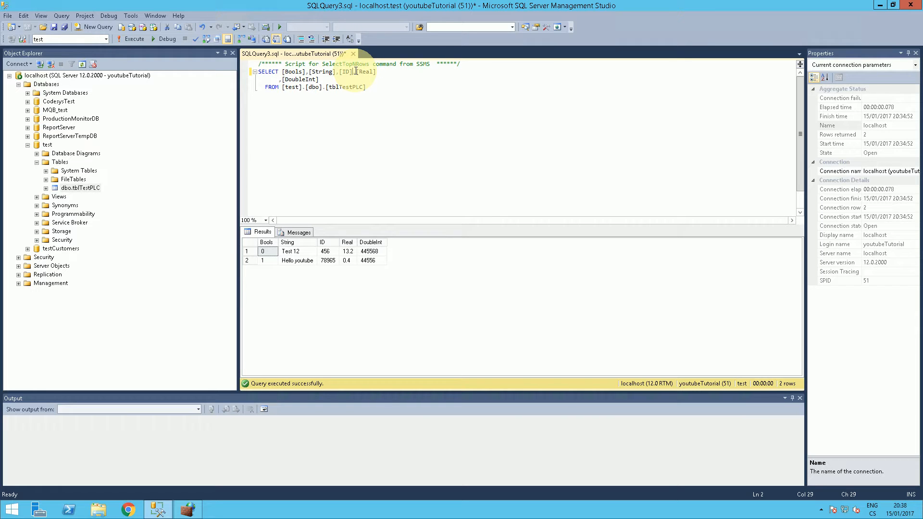
{"action": "left_click", "coordinate": [390, 72]}
{"action": "key", "text": "Delete"}
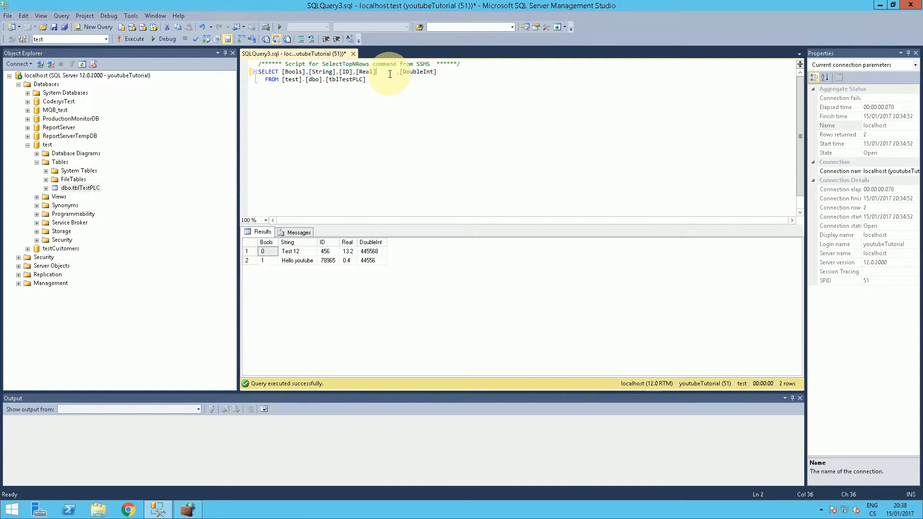
{"action": "key", "text": "Delete"}
{"action": "key", "text": "Delete"}
{"action": "key", "text": "Delete"}
{"action": "key", "text": "Delete"}
{"action": "key", "text": "Delete"}
{"action": "key", "text": "Delete"}
Bring the FROM [test].[dbo].[tblTestPLC] clause up onto the same line as the SELECT columns
{"action": "left_click", "coordinate": [417, 72]}
{"action": "key", "text": "Delete"}
{"action": "key", "text": "Delete"}
{"action": "key", "text": "Delete"}
{"action": "key", "text": "Delete"}
{"action": "key", "text": "Delete"}
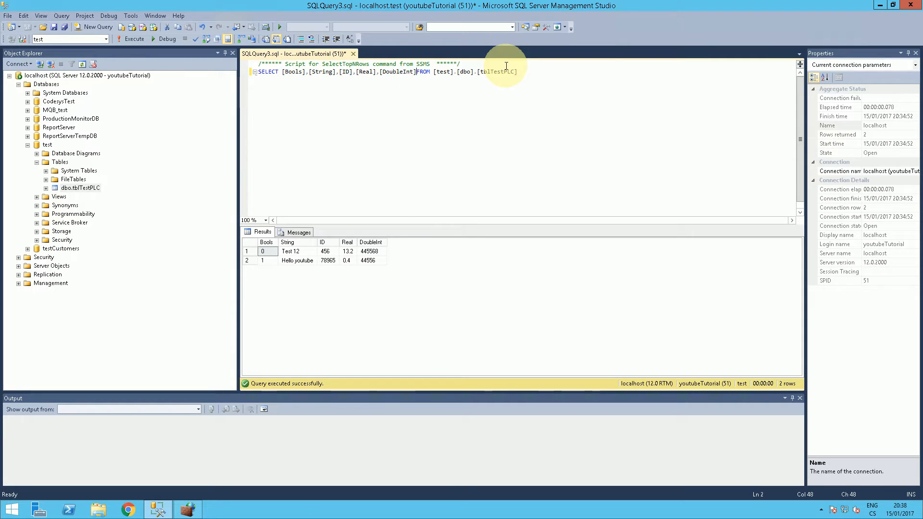
Remove the [test].[dbo]. prefix from the FROM clause so the query refers only to [tblTestPLC]
{"action": "double_click", "coordinate": [476, 72]}
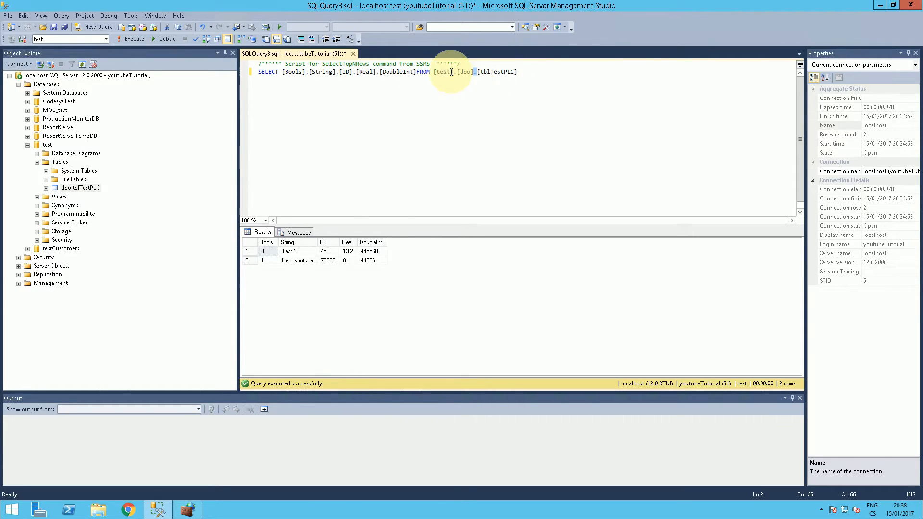
{"action": "left_click_drag", "start_coordinate": [451, 72], "coordinate": [436, 72]}
{"action": "key", "text": "Delete"}
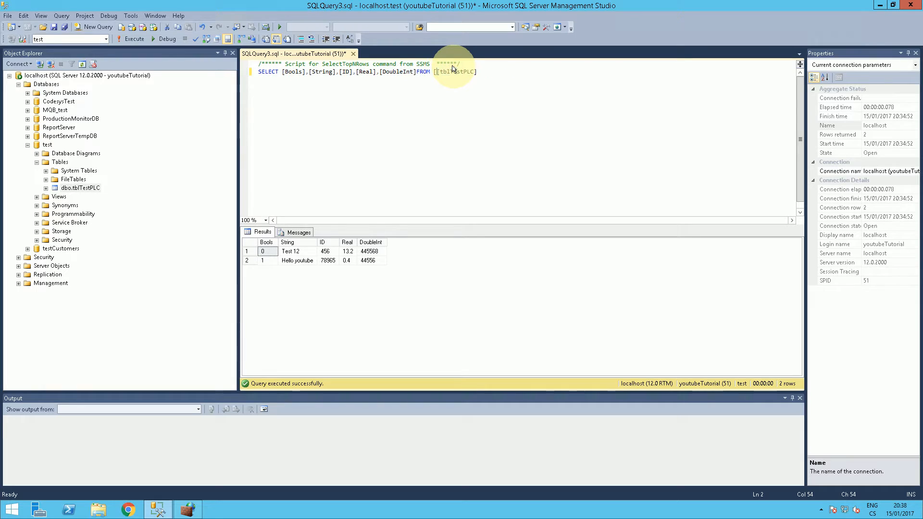
{"action": "key", "text": "BackSpace"}
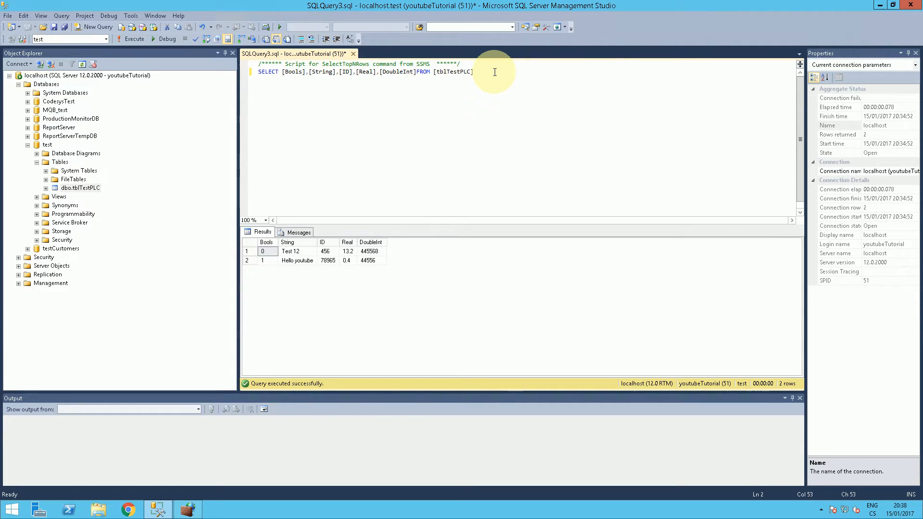
Copy the complete one-line SELECT query on [tblTestPLC] and execute it
{"action": "left_click_drag", "start_coordinate": [473, 72], "coordinate": [215, 115]}
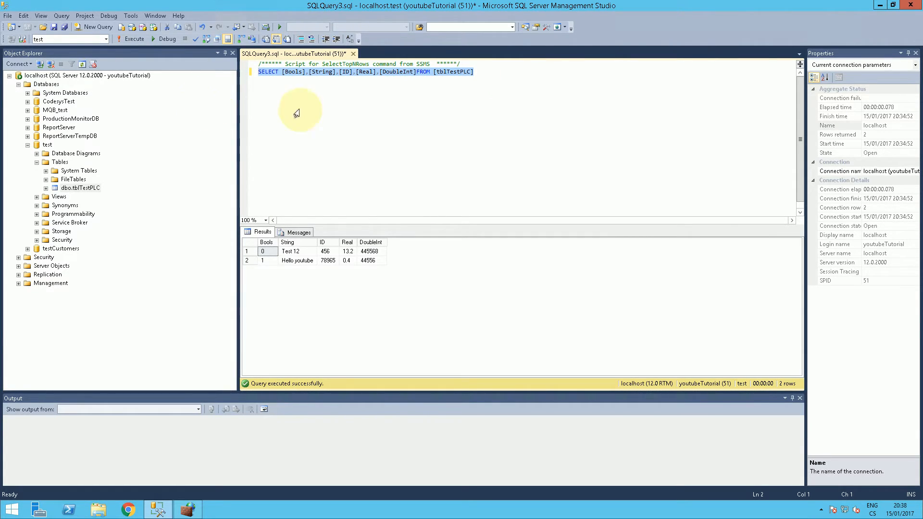
{"action": "left_click", "coordinate": [508, 109]}
{"action": "key", "text": "F5"}
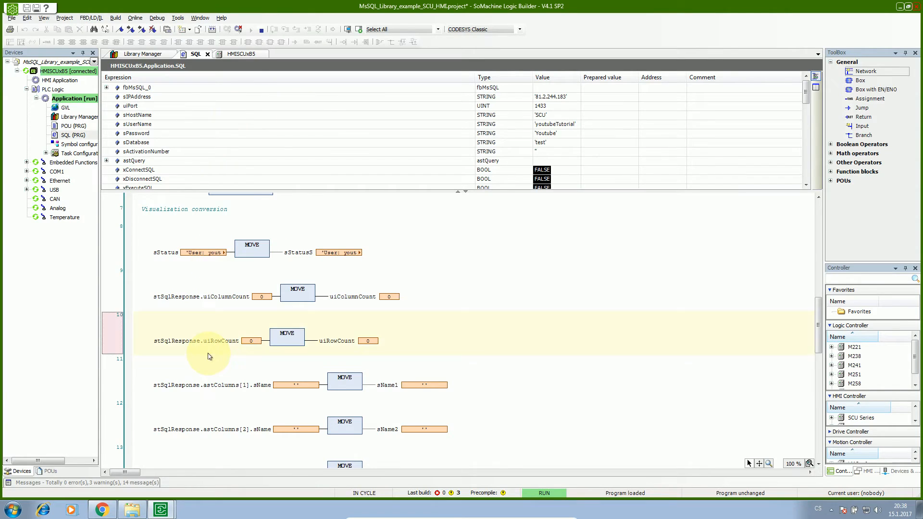
In SoMachine Logic Builder, write the copied query 'SELECT [Bools],[String],[ID],[Real],[DoubleInt]FROM [tblTestPLC]' as a quoted string to sQueryS
{"action": "scroll", "coordinate": [216, 338], "scroll_direction": "down", "scroll_amount": 3}
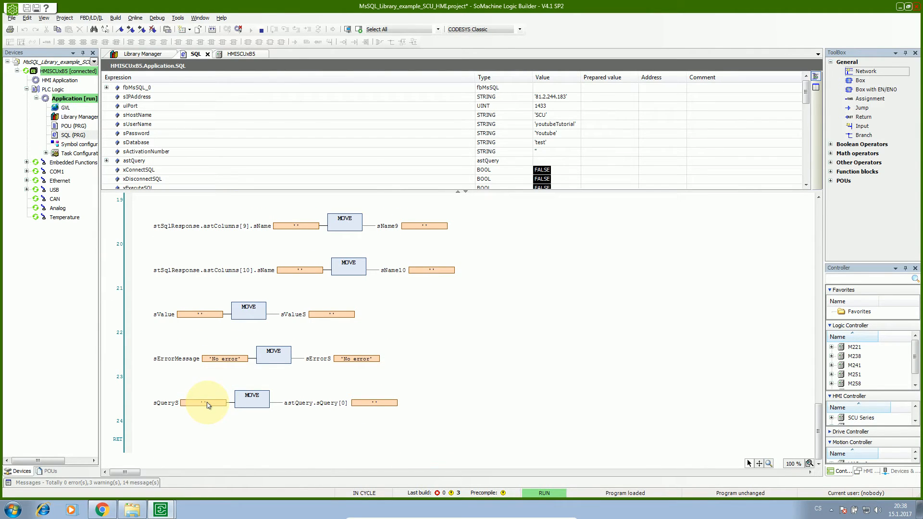
{"action": "double_click", "coordinate": [207, 403]}
{"action": "type", "text": "'"}
{"action": "key", "text": "ctrl+v"}
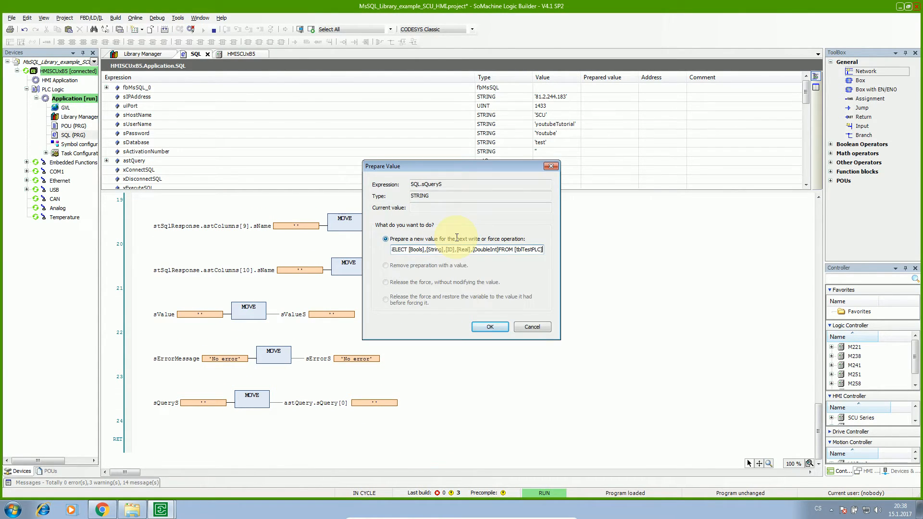
{"action": "key", "text": "Return"}
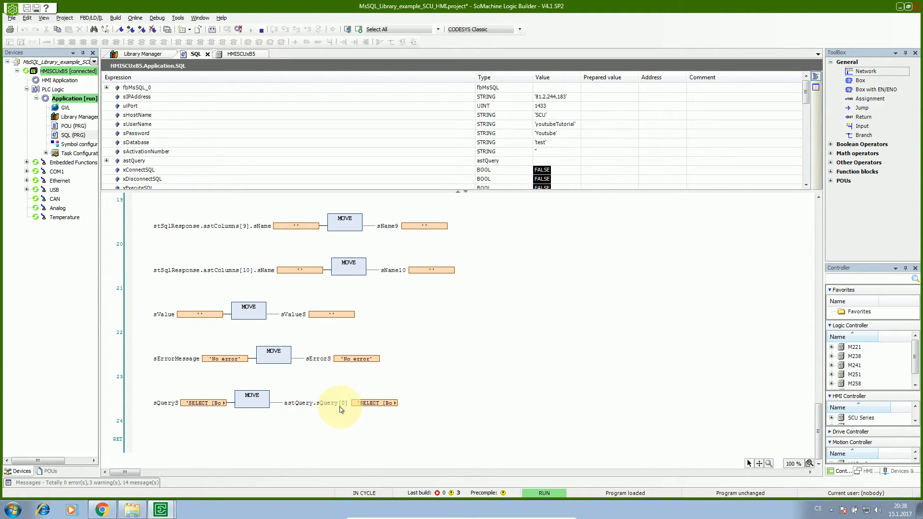
Write TRUE to xExecuteSQL on the fbMsSQL_0 block to run the query
{"action": "scroll", "coordinate": [283, 322], "scroll_direction": "up", "scroll_amount": 15}
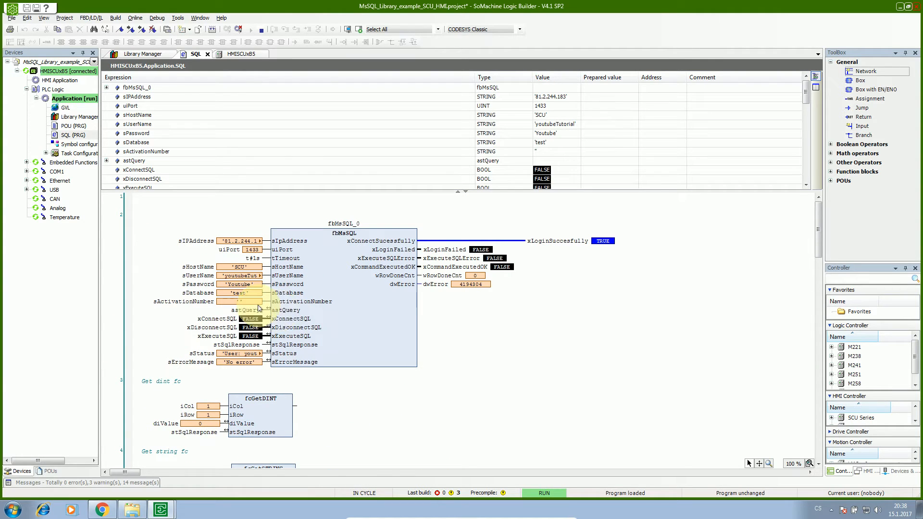
{"action": "double_click", "coordinate": [249, 337]}
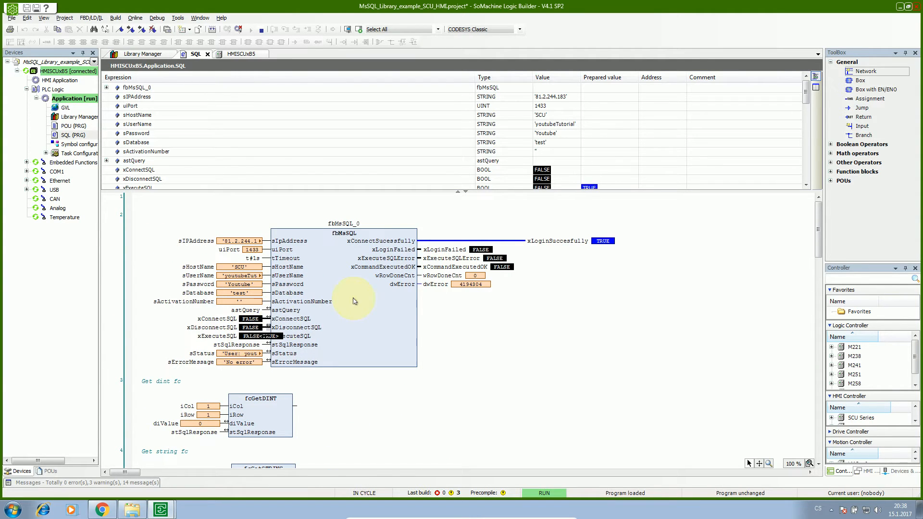
{"action": "key", "text": "ctrl+F7"}
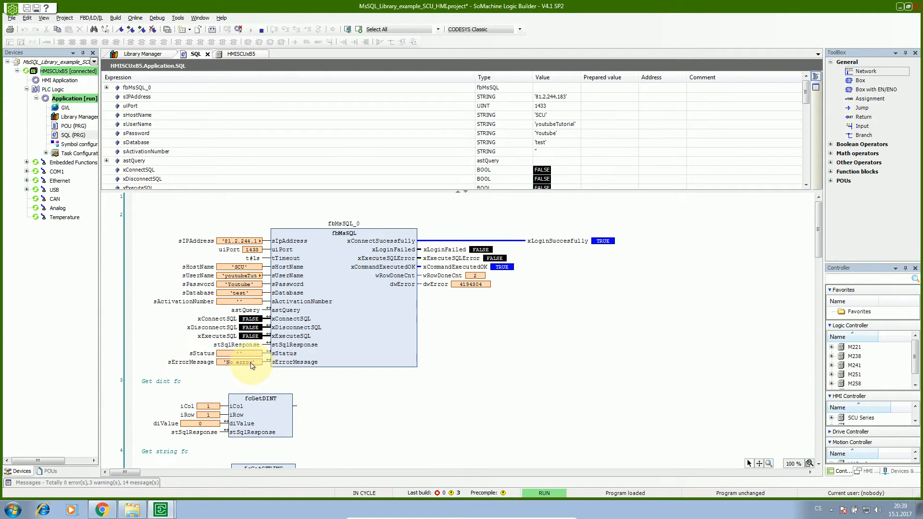
Write 2 to iCol at the fcGetDINT block and check the string returned by fcGetSTRING
{"action": "scroll", "coordinate": [401, 384], "scroll_direction": "down", "scroll_amount": 5}
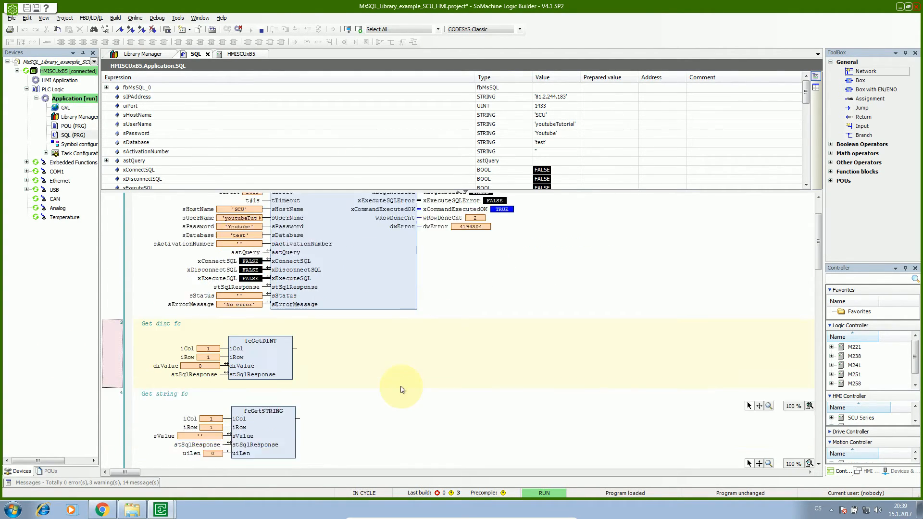
{"action": "scroll", "coordinate": [385, 370], "scroll_direction": "up", "scroll_amount": 4}
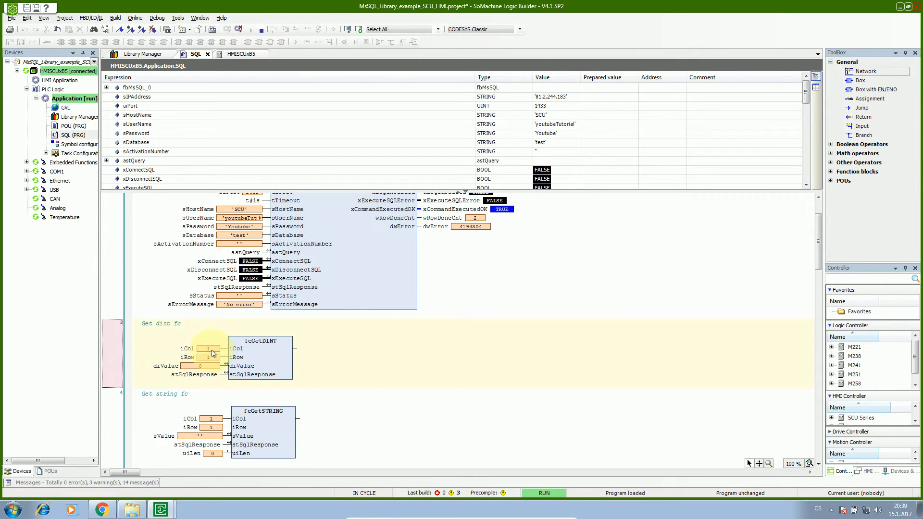
{"action": "double_click", "coordinate": [212, 350]}
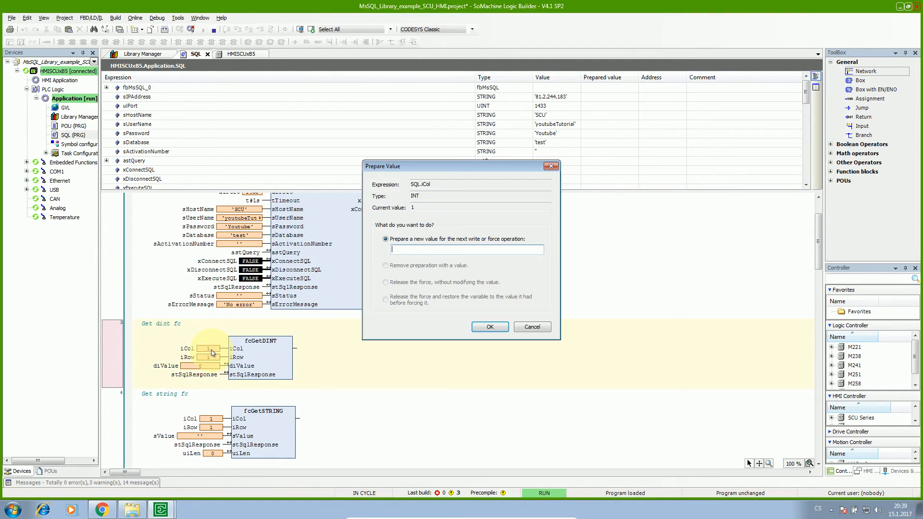
{"action": "type", "text": "2"}
{"action": "key", "text": "Return"}
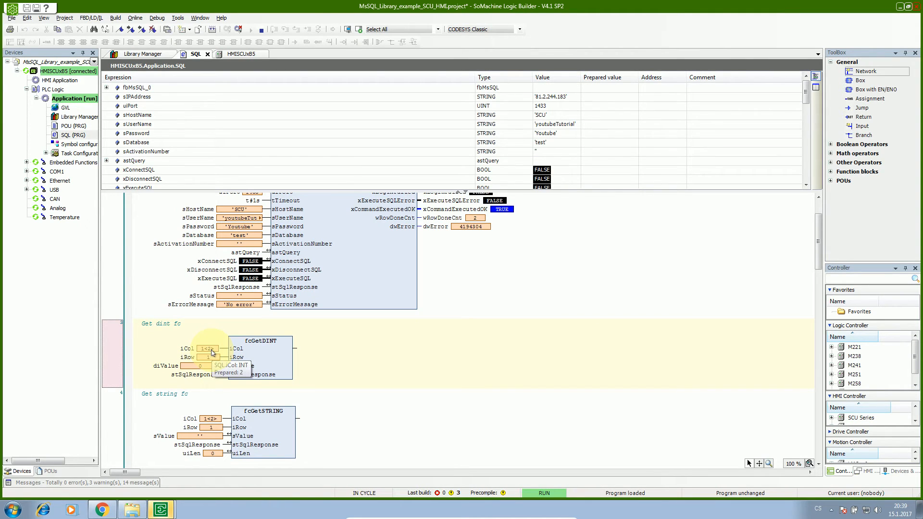
{"action": "scroll", "coordinate": [211, 352], "scroll_direction": "down", "scroll_amount": 4}
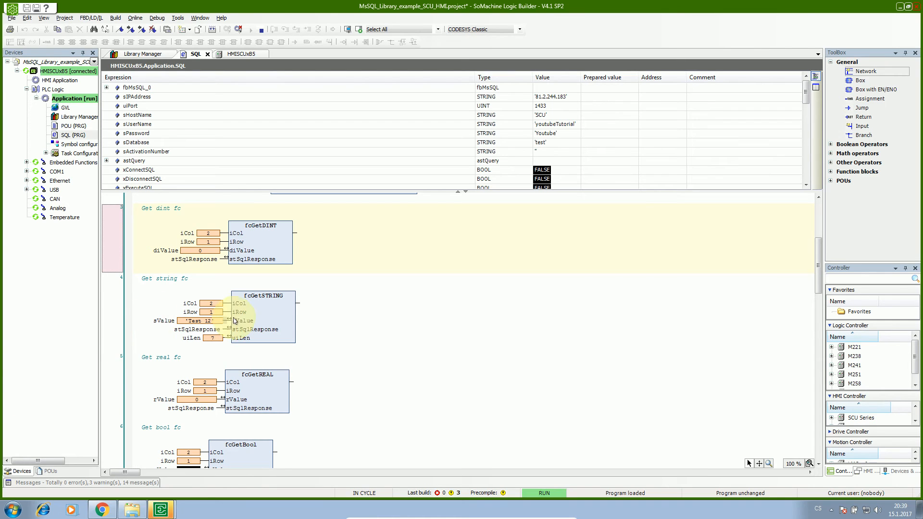
Write 4 to iCol at the fcGetREAL block to read the Real column
{"action": "scroll", "coordinate": [214, 331], "scroll_direction": "down", "scroll_amount": 3}
{"action": "double_click", "coordinate": [214, 325]}
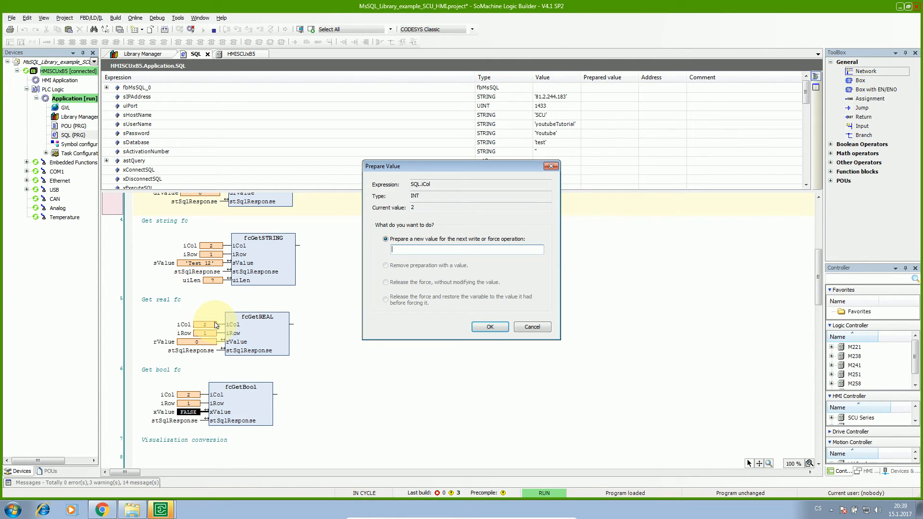
{"action": "type", "text": "4"}
{"action": "key", "text": "Return"}
{"action": "key", "text": "ctrl+F7"}
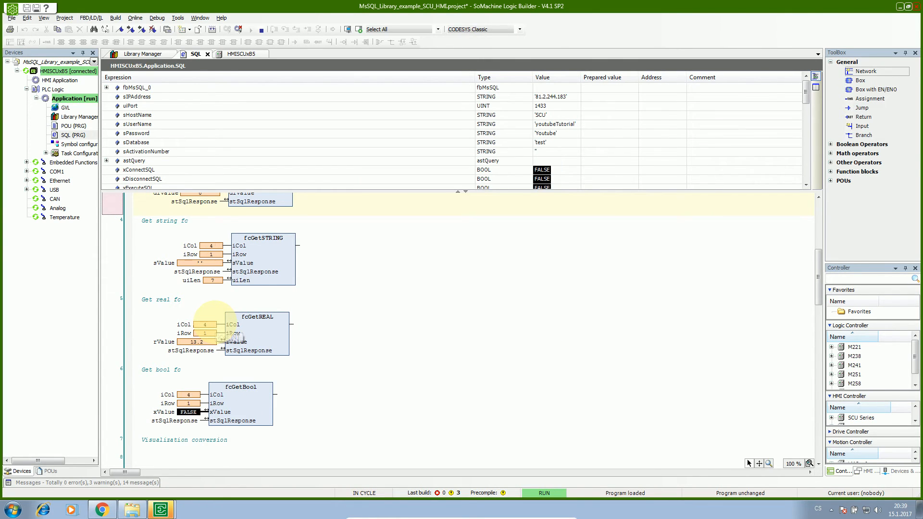
Write 2 to iRow at the fcGetREAL block to read the second row's real value
{"action": "double_click", "coordinate": [206, 333]}
{"action": "type", "text": "2"}
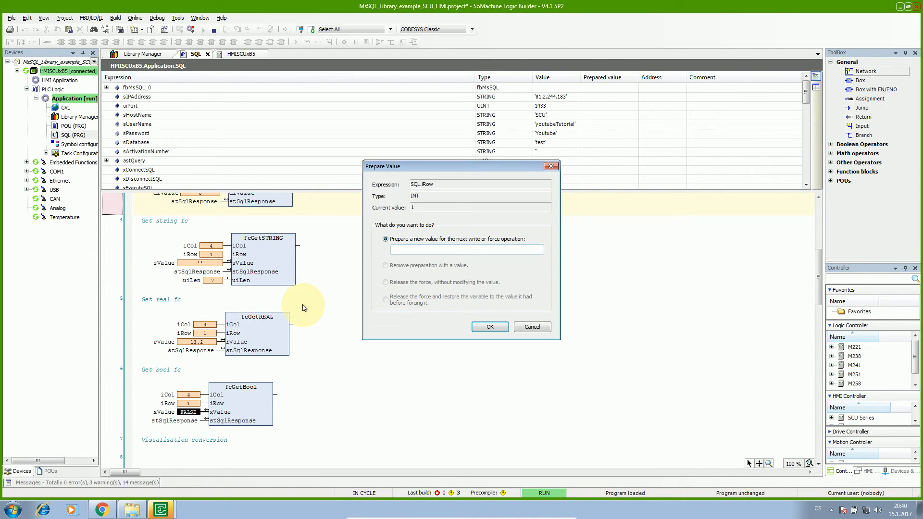
{"action": "key", "text": "Return"}
{"action": "key", "text": "ctrl+F7"}
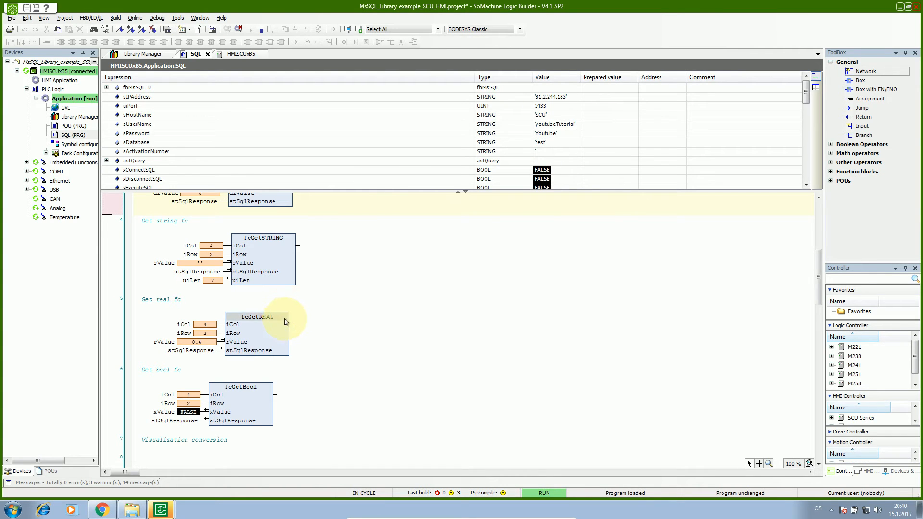
Write TRUE to xDisconnectSQL on the fbMsSQL_0 block to close the SQL Server connection
{"action": "scroll", "coordinate": [321, 332], "scroll_direction": "down", "scroll_amount": 5}
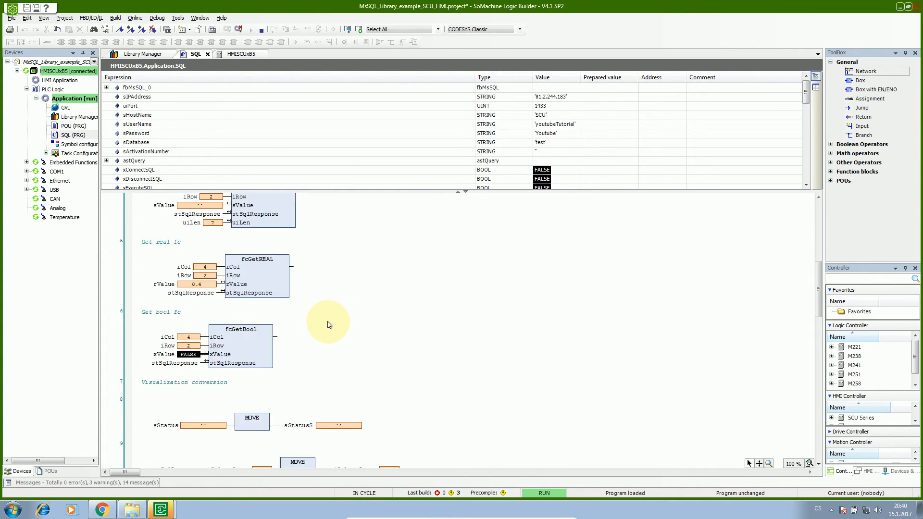
{"action": "scroll", "coordinate": [330, 324], "scroll_direction": "up", "scroll_amount": 5}
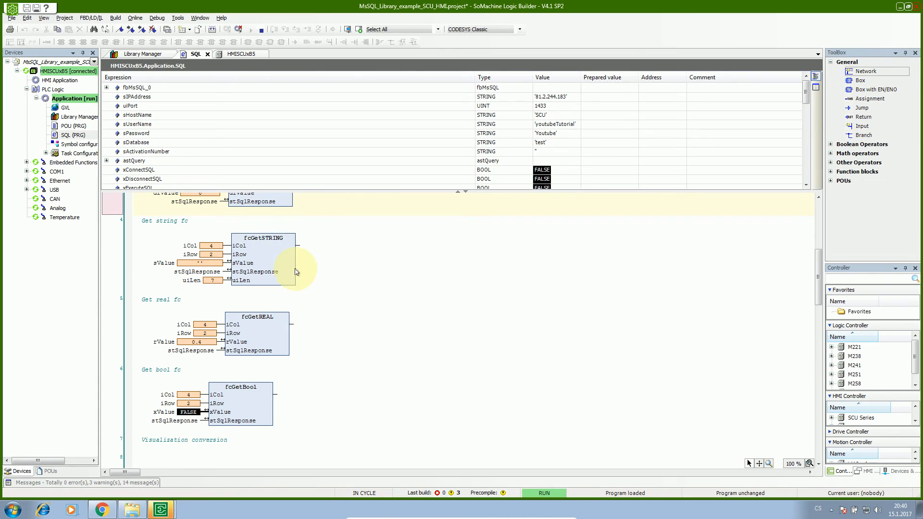
{"action": "scroll", "coordinate": [298, 303], "scroll_direction": "up", "scroll_amount": 3}
{"action": "scroll", "coordinate": [408, 357], "scroll_direction": "up", "scroll_amount": 3}
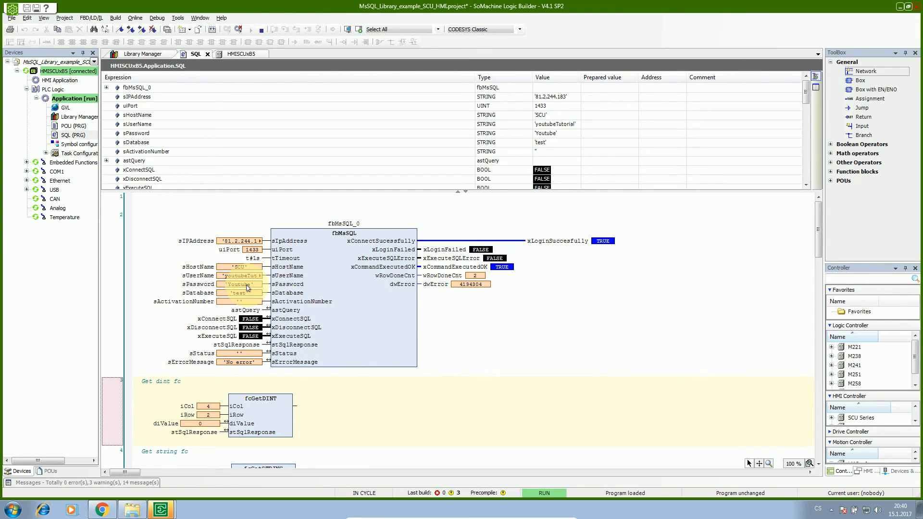
{"action": "double_click", "coordinate": [249, 329]}
{"action": "key", "text": "ctrl+F7"}
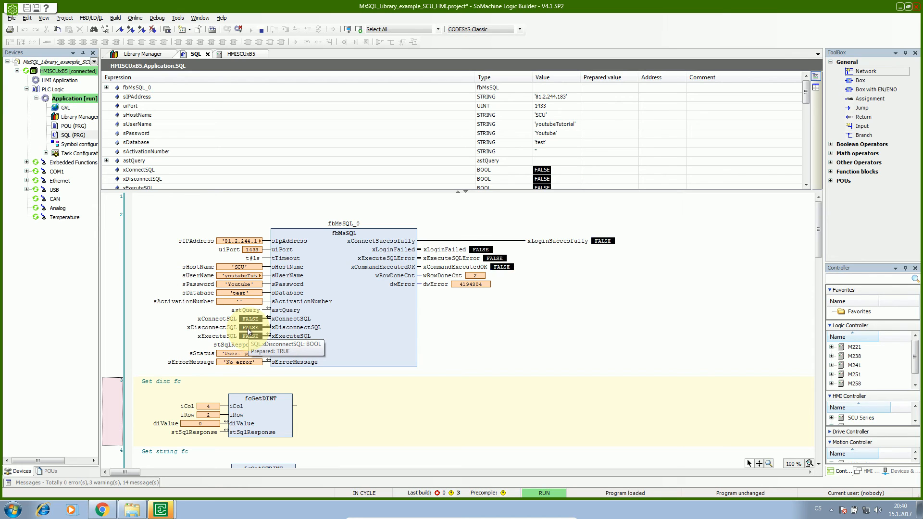